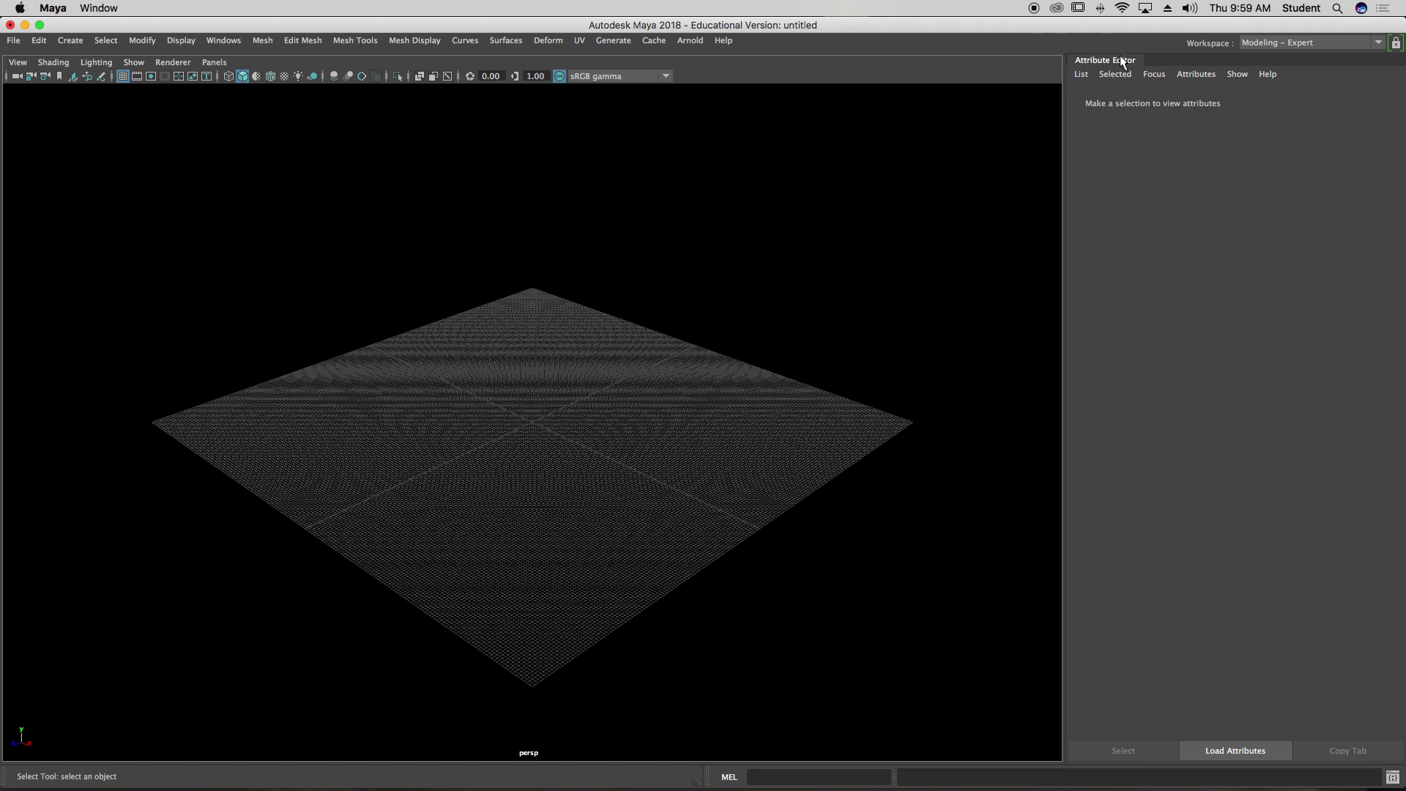
# Step: Collapse the Attribute Editor and change the viewport background to light grey
pyautogui.click(1126, 62)
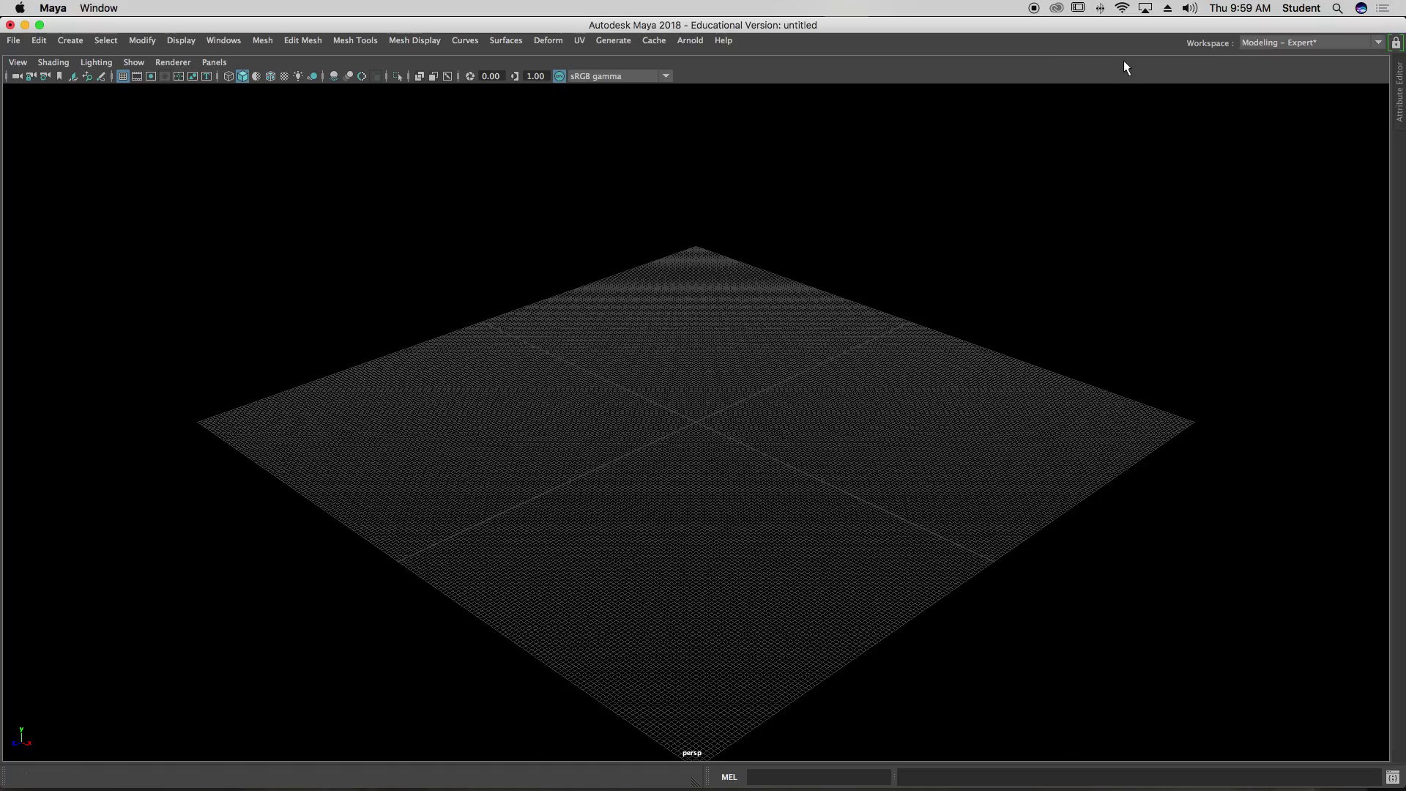
pyautogui.hotkey('alt', 'b')
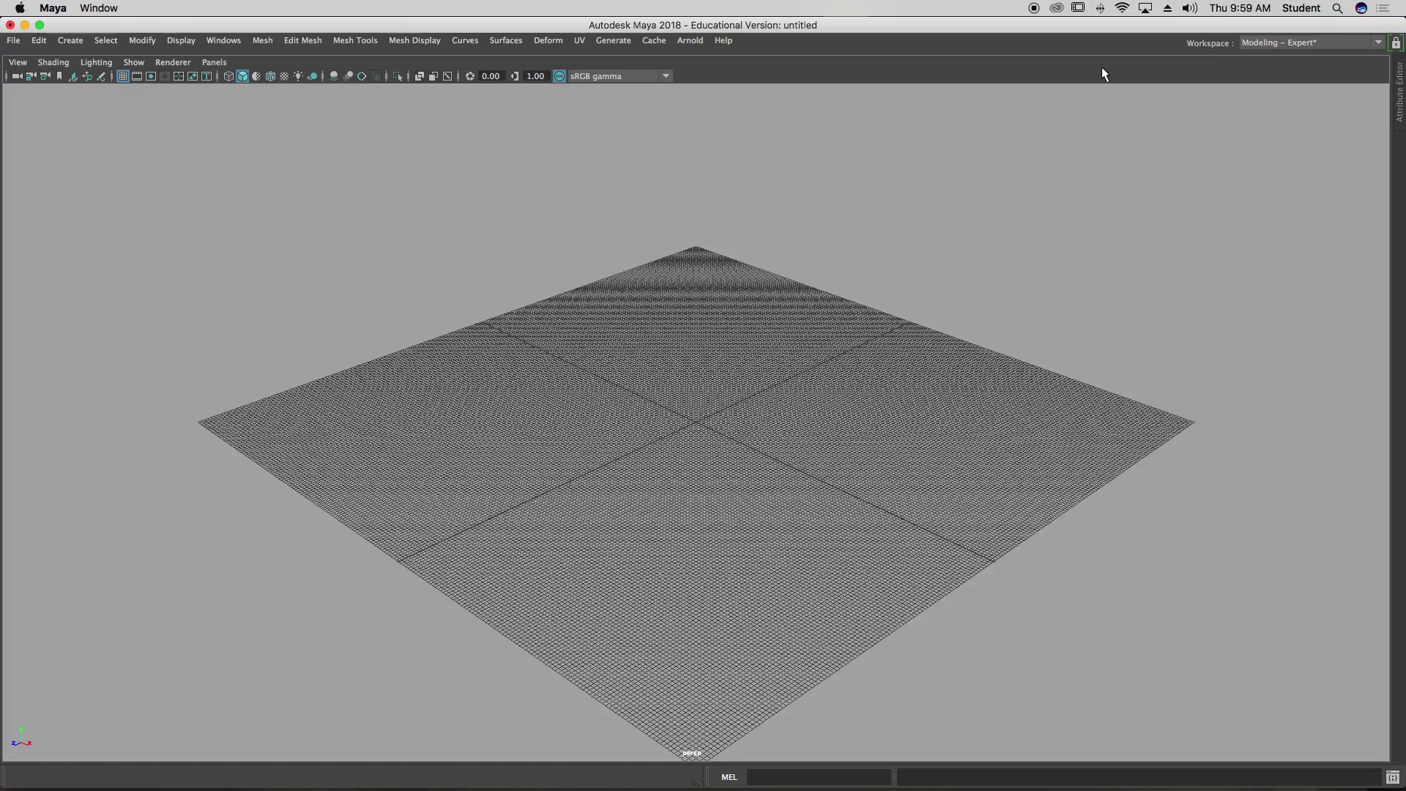
pyautogui.keyDown('alt'); pyautogui.moveTo(709, 545); pyautogui.dragTo(641, 562); pyautogui.keyUp('alt')
pyautogui.keyDown('alt'); pyautogui.moveTo(641, 562); pyautogui.dragTo(633, 569, button='middle'); pyautogui.keyUp('alt')
pyautogui.keyDown('alt'); pyautogui.moveTo(722, 564); pyautogui.dragTo(981, 571, button='right'); pyautogui.keyUp('alt')
pyautogui.keyDown('alt'); pyautogui.moveTo(493, 586); pyautogui.dragTo(700, 371, button='middle'); pyautogui.keyUp('alt')
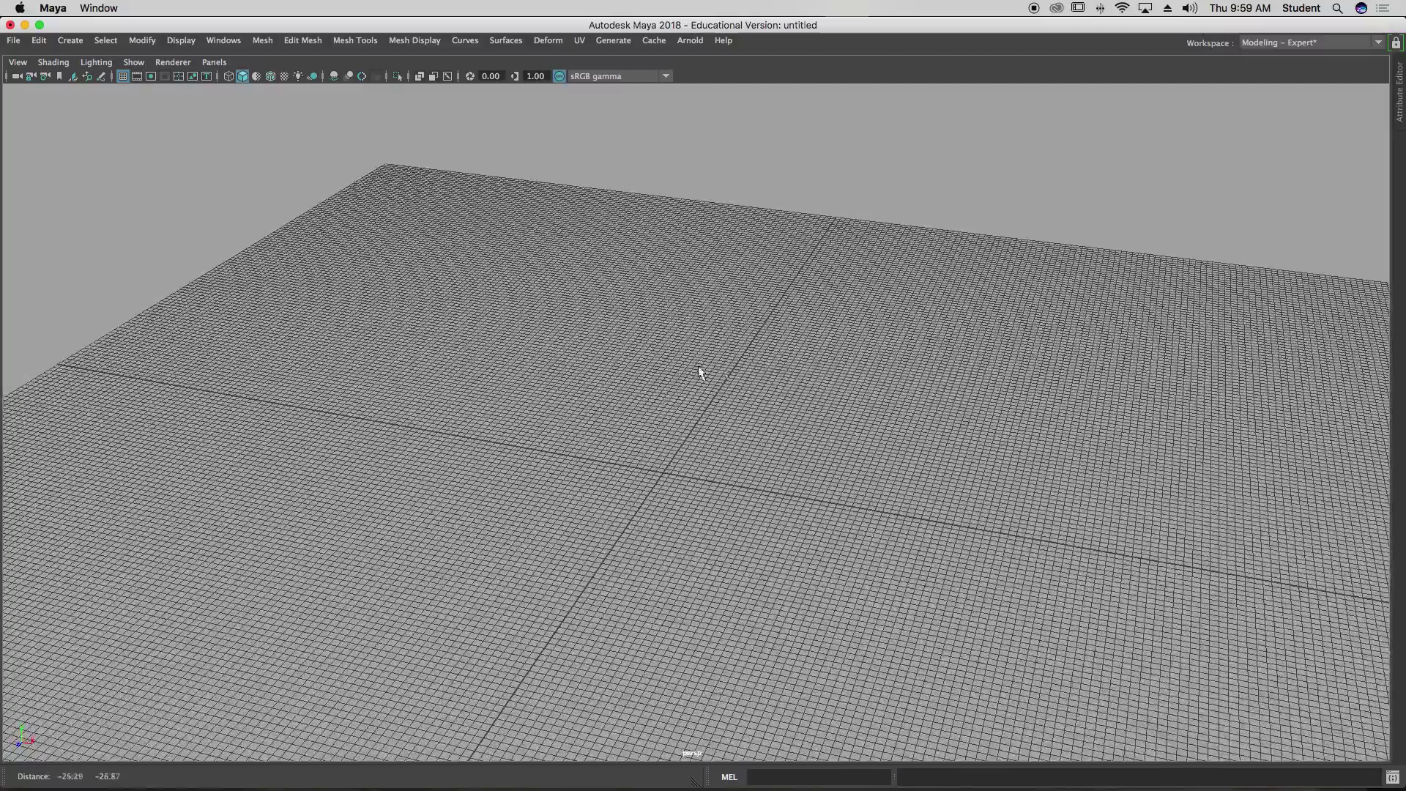
pyautogui.keyDown('alt'); pyautogui.moveTo(699, 371); pyautogui.dragTo(380, 351, button='right'); pyautogui.keyUp('alt')
pyautogui.keyDown('alt'); pyautogui.moveTo(380, 352); pyautogui.dragTo(700, 99); pyautogui.keyUp('alt')
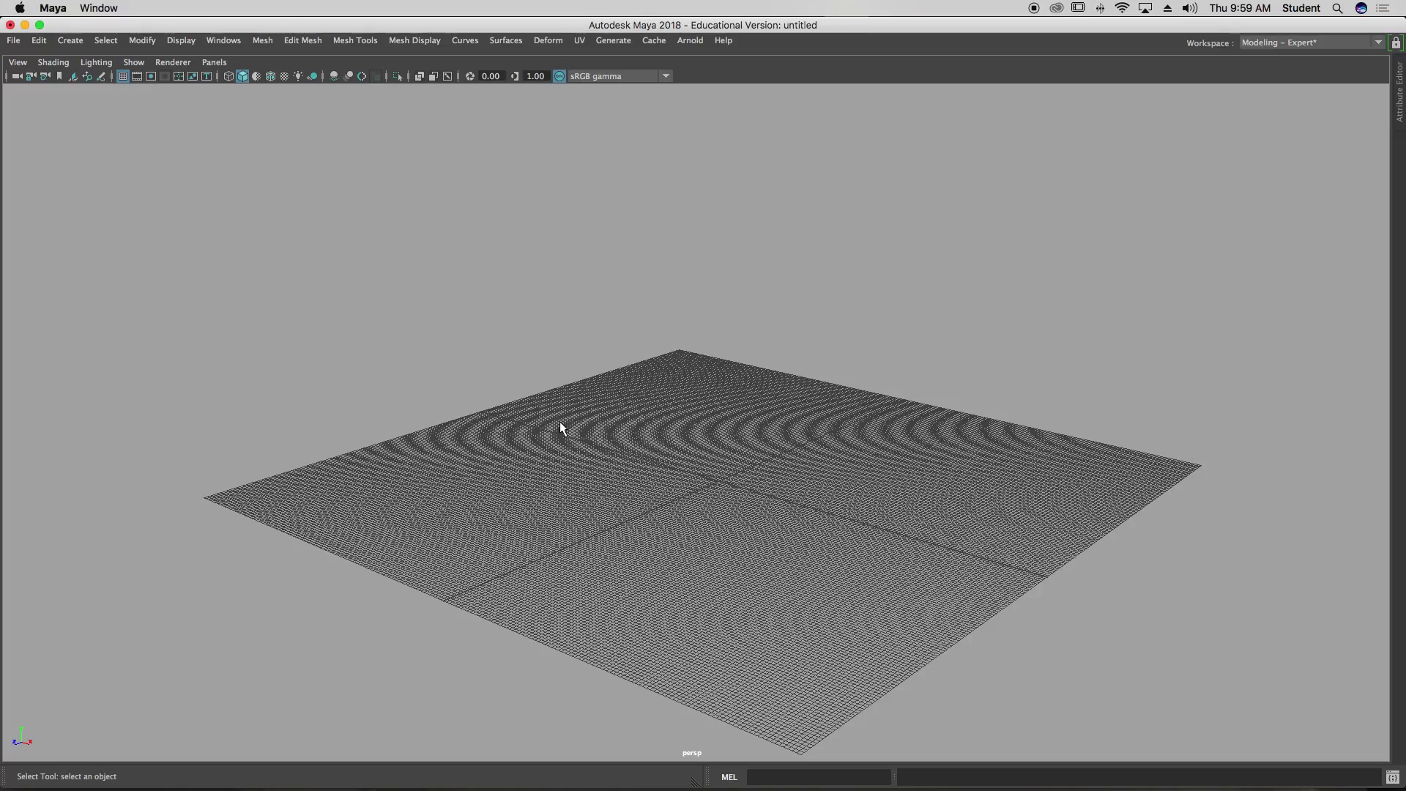
pyautogui.keyDown('alt'); pyautogui.moveTo(707, 498); pyautogui.dragTo(674, 529); pyautogui.keyUp('alt')
pyautogui.keyDown('alt'); pyautogui.moveTo(674, 529); pyautogui.dragTo(1055, 522, button='right'); pyautogui.keyUp('alt')
pyautogui.keyDown('alt'); pyautogui.moveTo(776, 485); pyautogui.dragTo(709, 386); pyautogui.keyUp('alt')
pyautogui.keyDown('alt'); pyautogui.moveTo(697, 477); pyautogui.dragTo(709, 454); pyautogui.keyUp('alt')
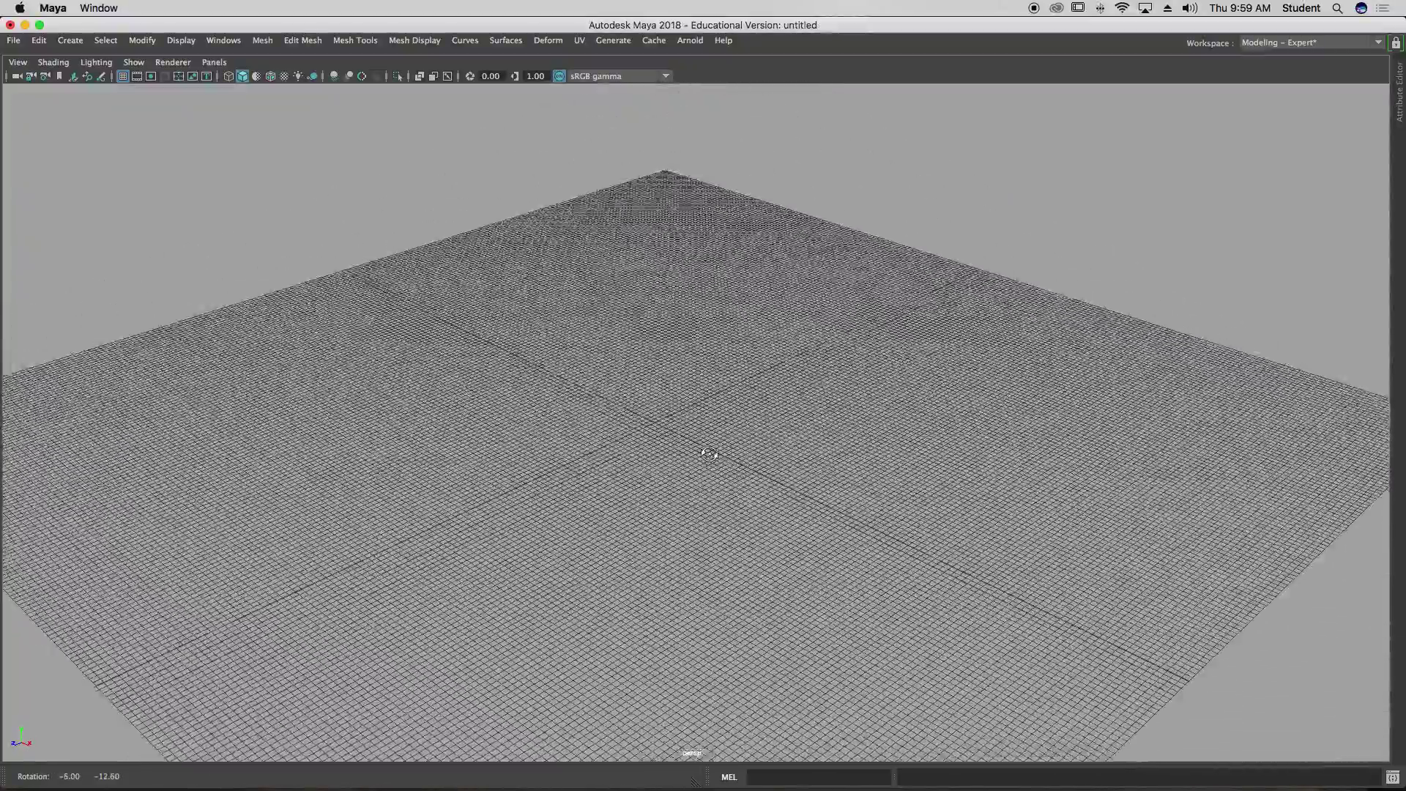
pyautogui.scroll(-5, 703, 439)
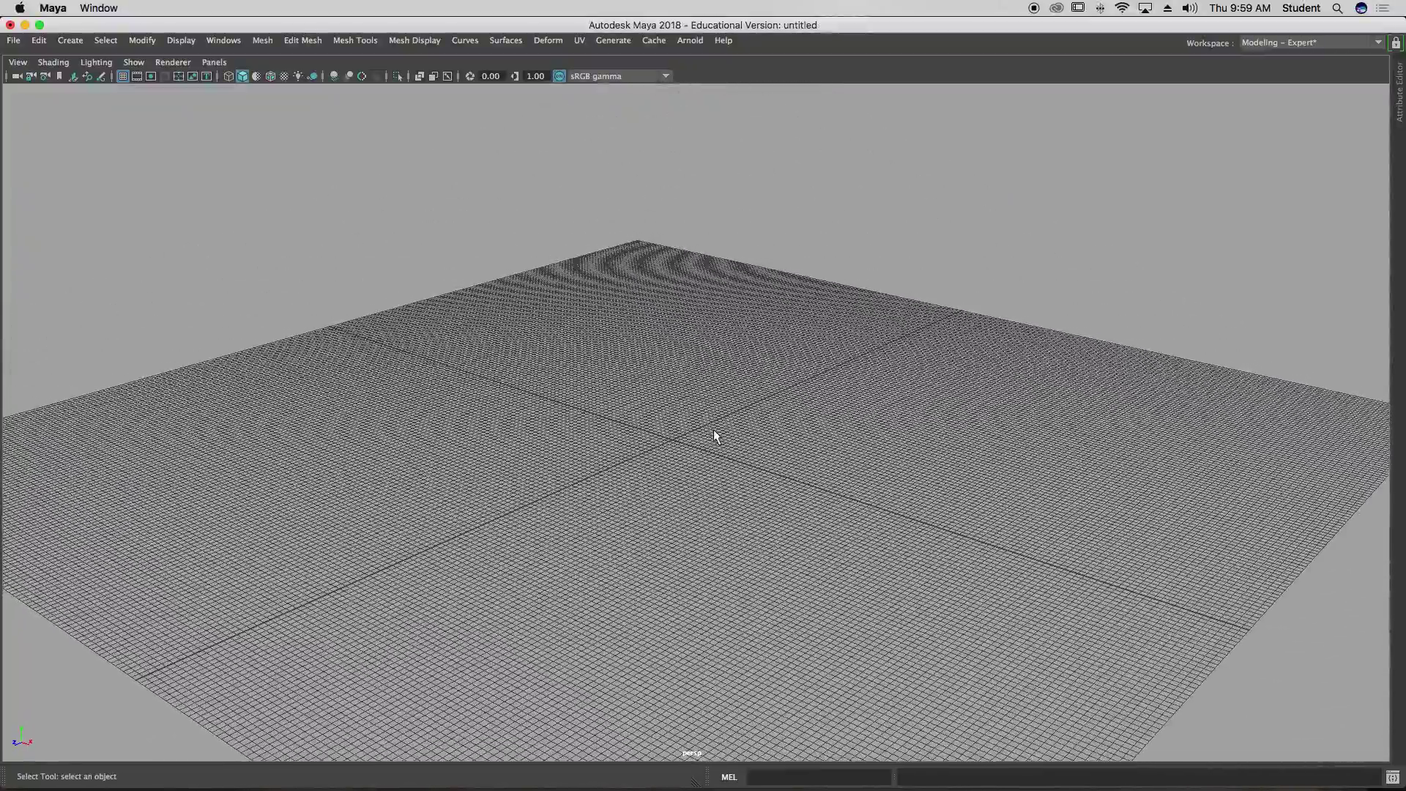
pyautogui.keyDown('alt'); pyautogui.moveTo(635, 471); pyautogui.dragTo(758, 463); pyautogui.keyUp('alt')
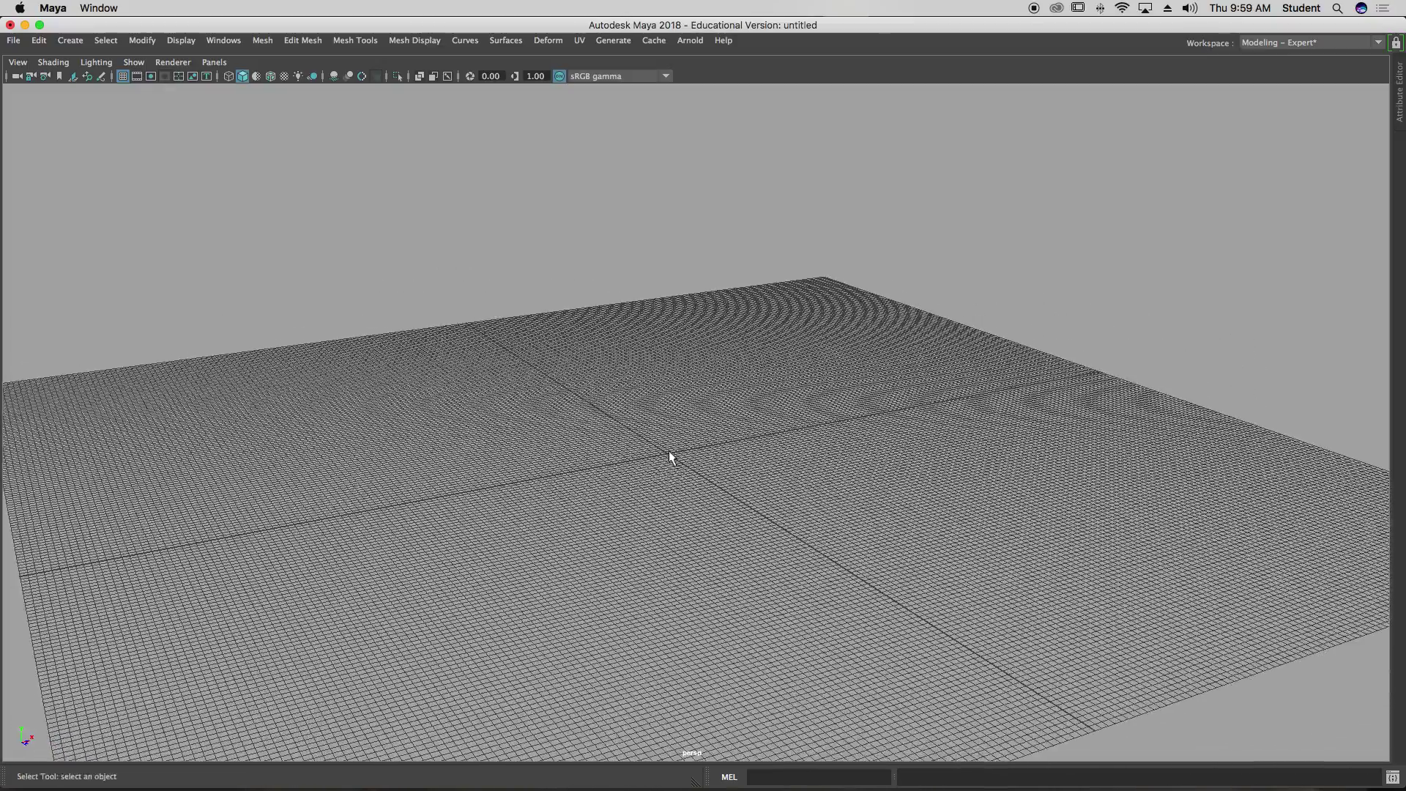
# Step: Create a polygon cube at the centre of the grid
pyautogui.press('space')
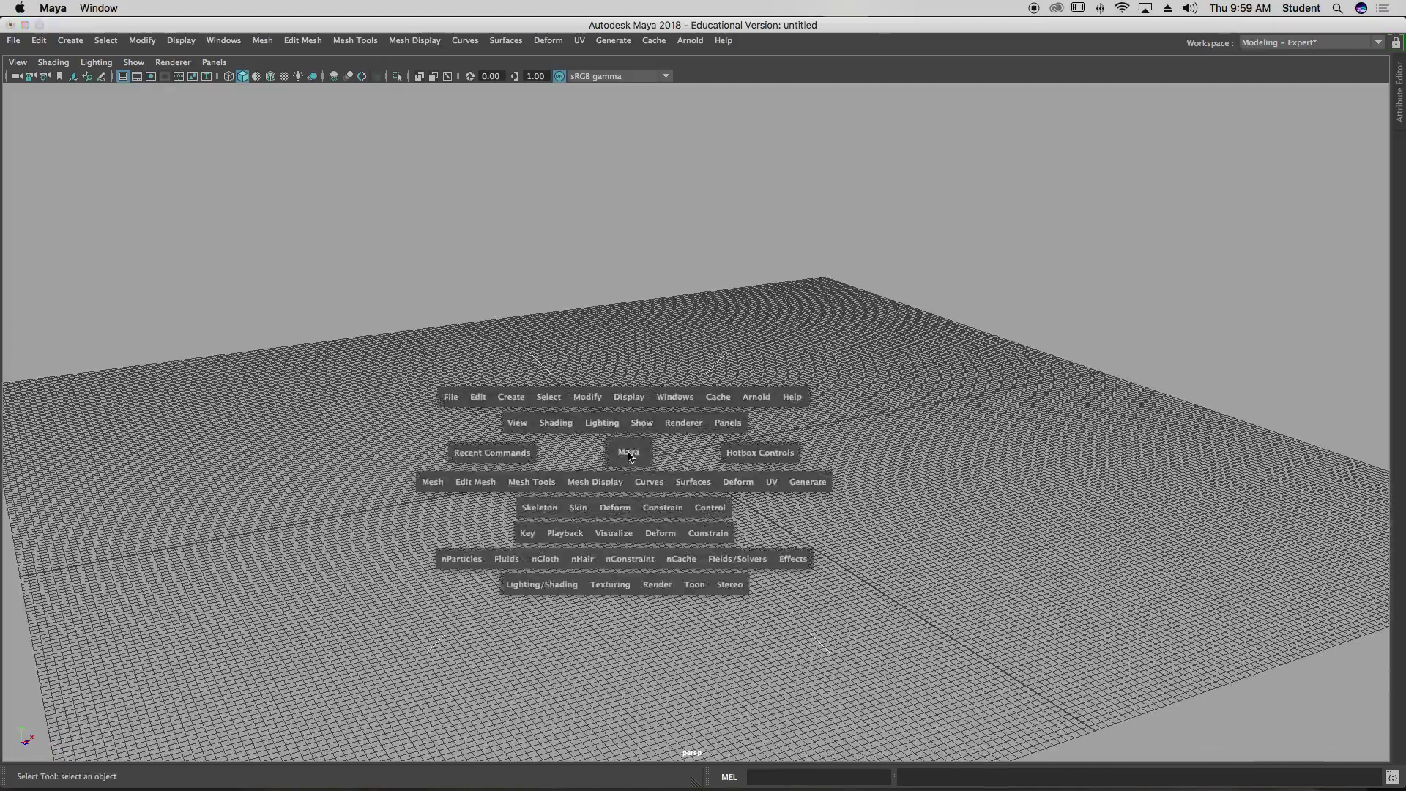
pyautogui.click(513, 399)
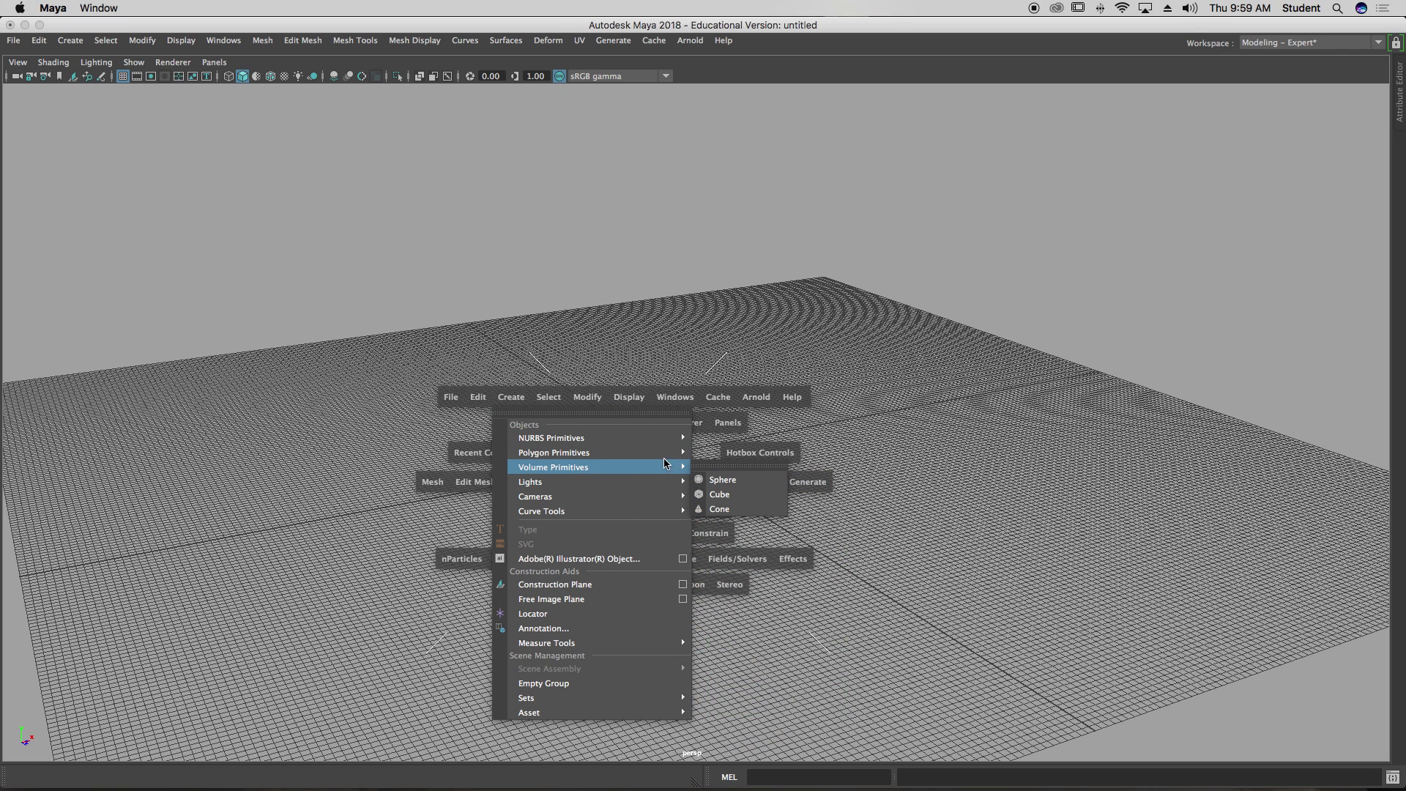
pyautogui.moveTo(686, 455)
pyautogui.click(753, 479)
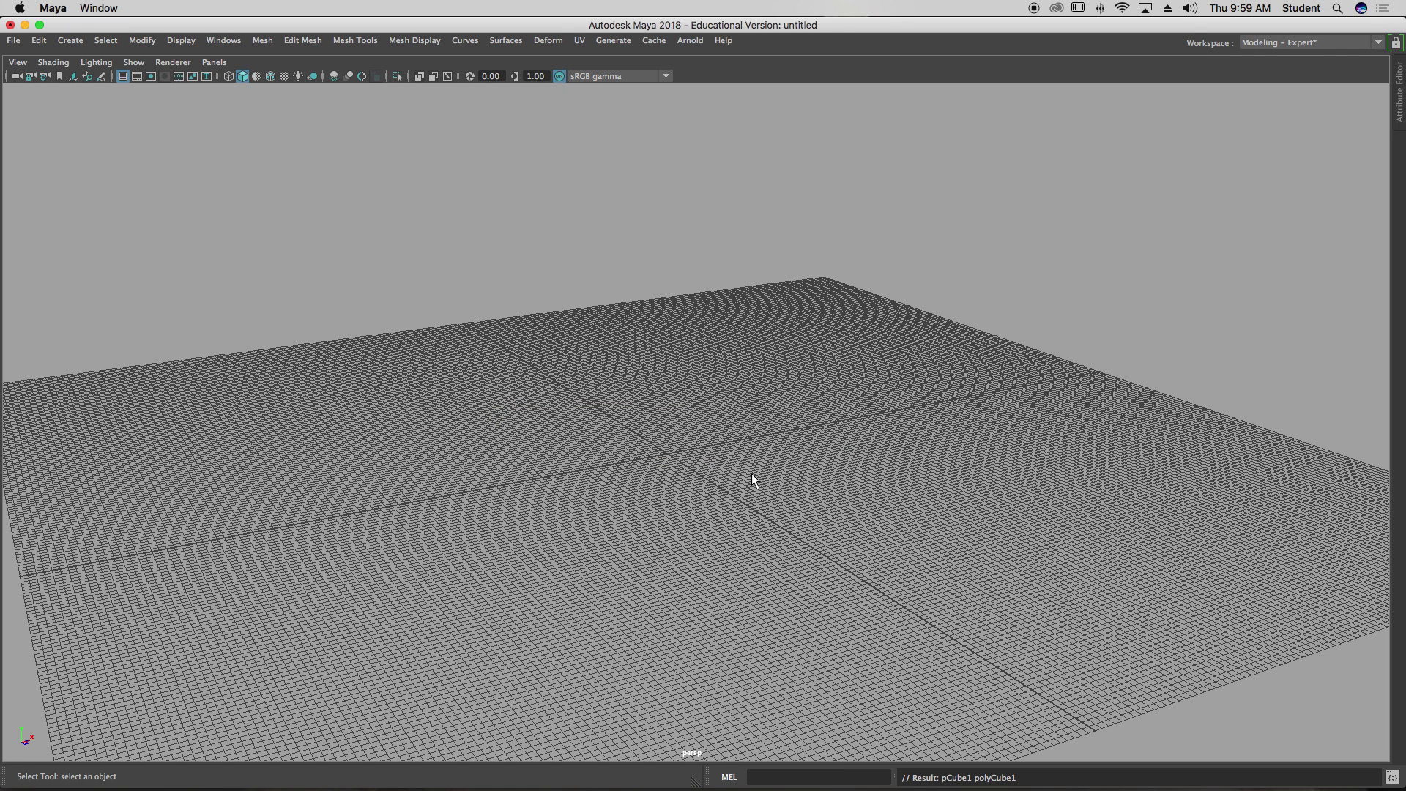
# Step: Scale the cube up uniformly and raise it to about 13.2 cm in Y so it stands on the grid
pyautogui.press('r')
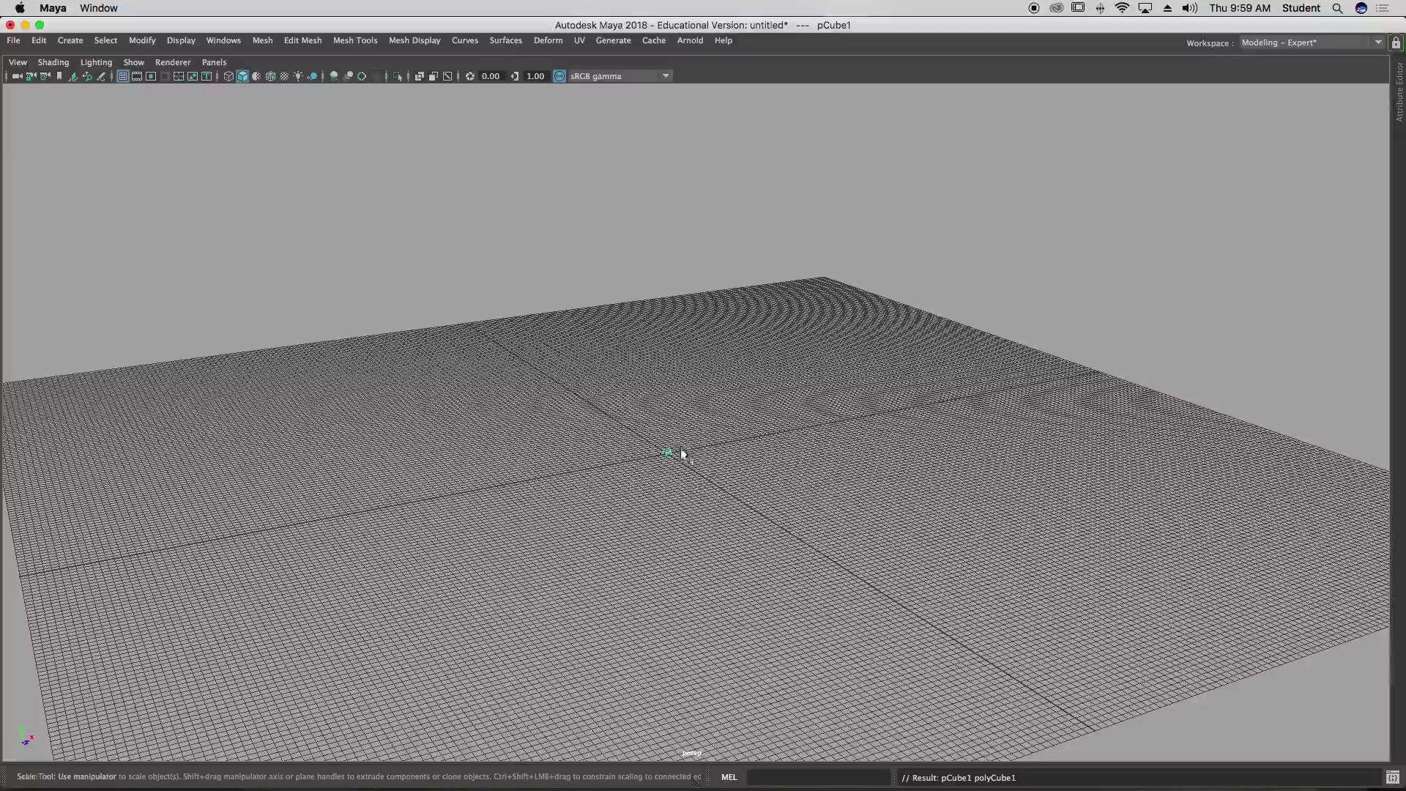
pyautogui.scroll(3, 669, 455)
pyautogui.keyDown('alt'); pyautogui.moveTo(668, 454); pyautogui.dragTo(615, 391); pyautogui.keyUp('alt')
pyautogui.keyDown('alt'); pyautogui.moveTo(615, 391); pyautogui.dragTo(602, 440, button='middle'); pyautogui.keyUp('alt')
pyautogui.moveTo(664, 437); pyautogui.dragTo(766, 432)
pyautogui.scroll(-2, 899, 383)
pyautogui.scroll(-3, 899, 381)
pyautogui.press('w')
pyautogui.moveTo(683, 402); pyautogui.dragTo(682, 331)
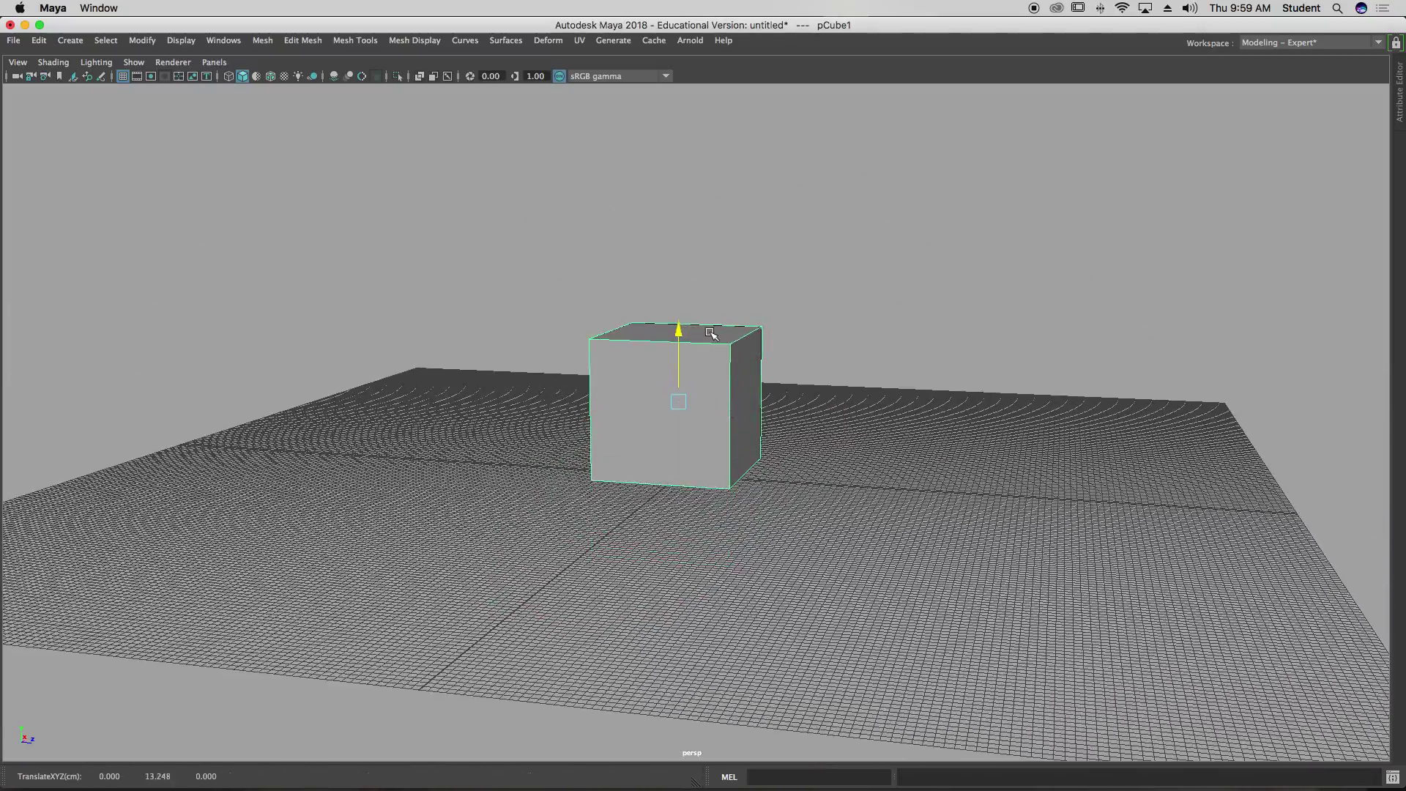
# Step: Scale the cube into a tall, thin slab and raise it to about 19.9 cm in Y so its base clears the grid
pyautogui.press('r')
pyautogui.keyDown('alt'); pyautogui.moveTo(791, 457); pyautogui.dragTo(1098, 681); pyautogui.keyUp('alt')
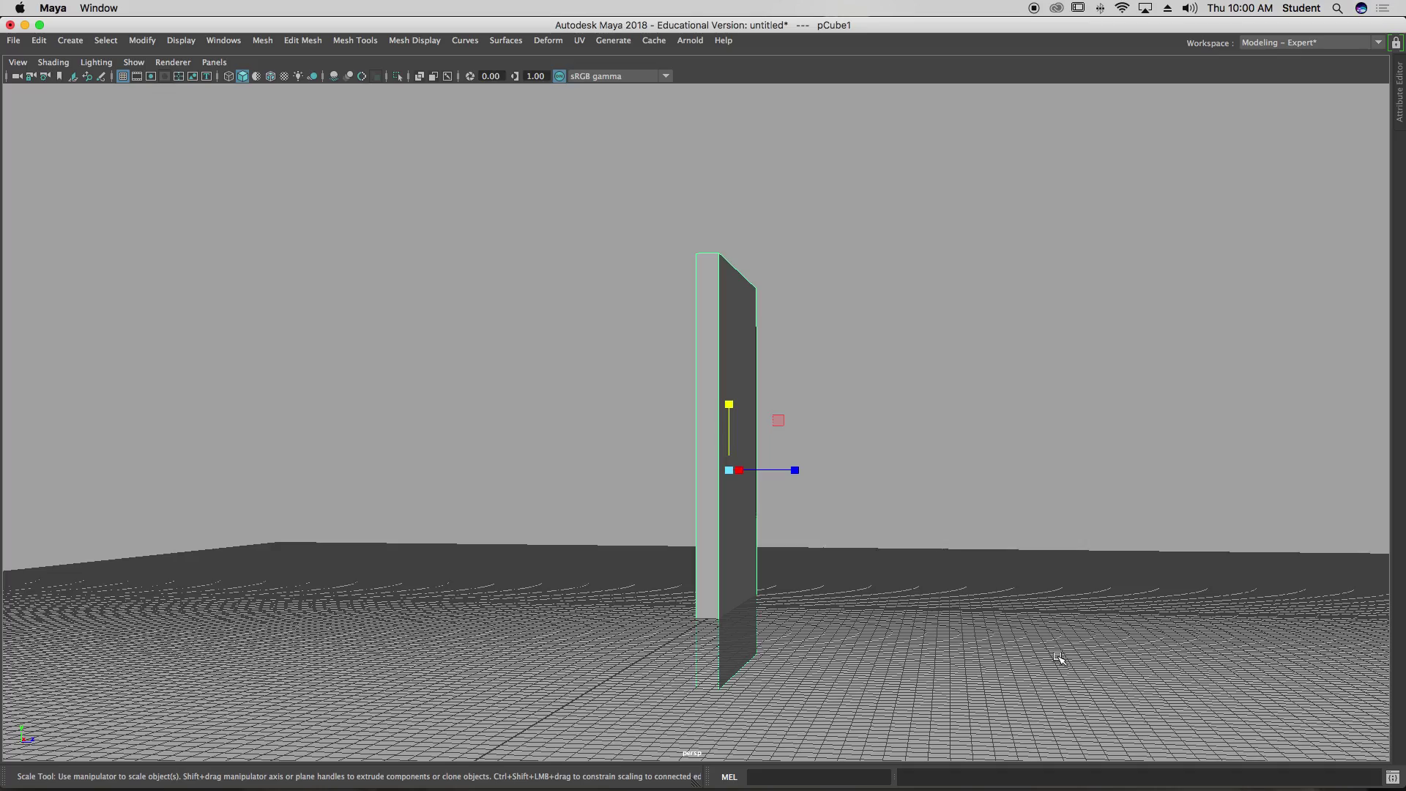
pyautogui.press('w')
pyautogui.keyDown('alt'); pyautogui.moveTo(1074, 505); pyautogui.dragTo(512, 427); pyautogui.keyUp('alt')
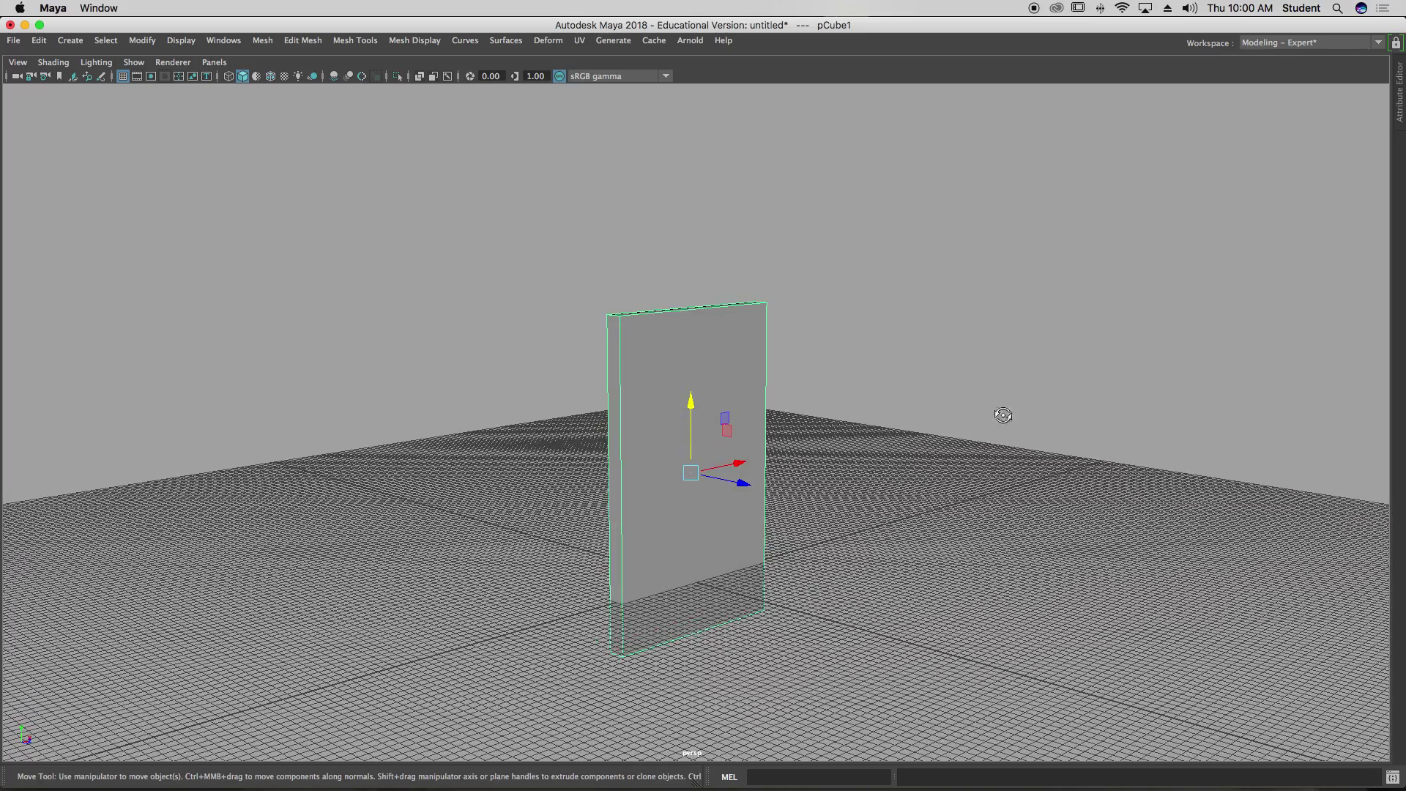
pyautogui.keyDown('alt'); pyautogui.moveTo(1003, 415); pyautogui.dragTo(529, 427); pyautogui.keyUp('alt')
pyautogui.moveTo(657, 407); pyautogui.dragTo(655, 353)
# Step: Check the slab's placement on the grid in the four-view layout and in the top view
pyautogui.keyDown('alt'); pyautogui.moveTo(889, 522); pyautogui.dragTo(954, 507); pyautogui.keyUp('alt')
pyautogui.press('space')
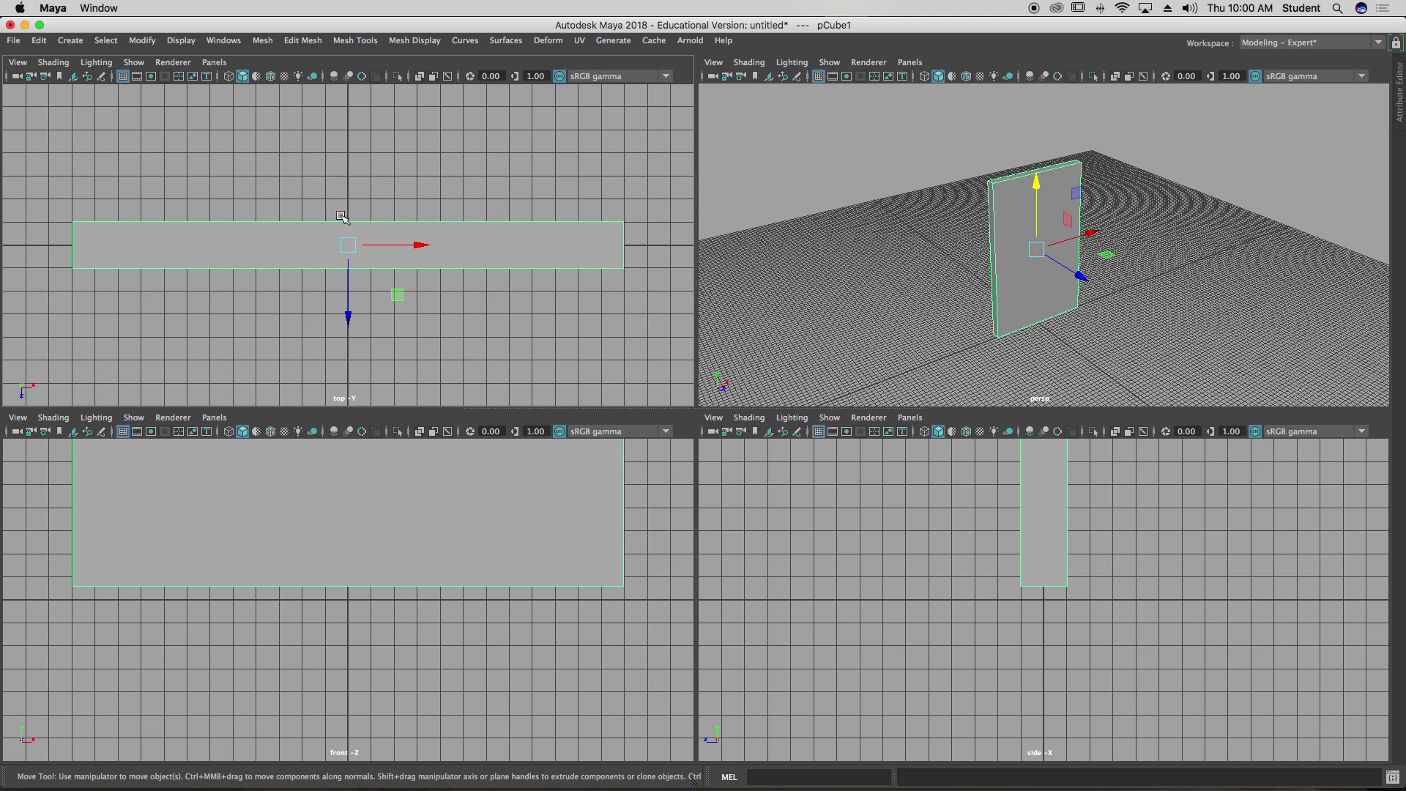
pyautogui.press('space')
pyautogui.click(414, 240)
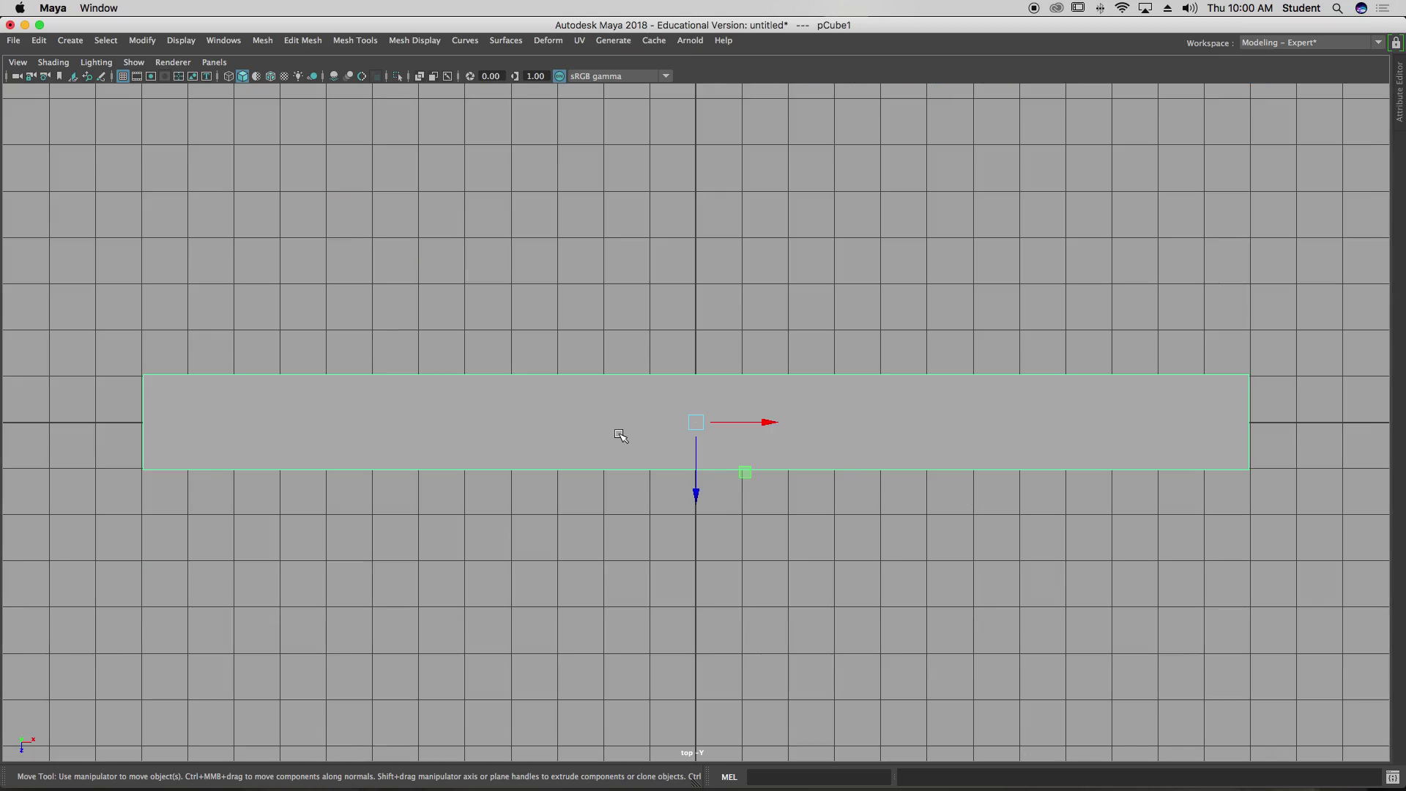
pyautogui.press('space')
pyautogui.press('space')
pyautogui.press('space')
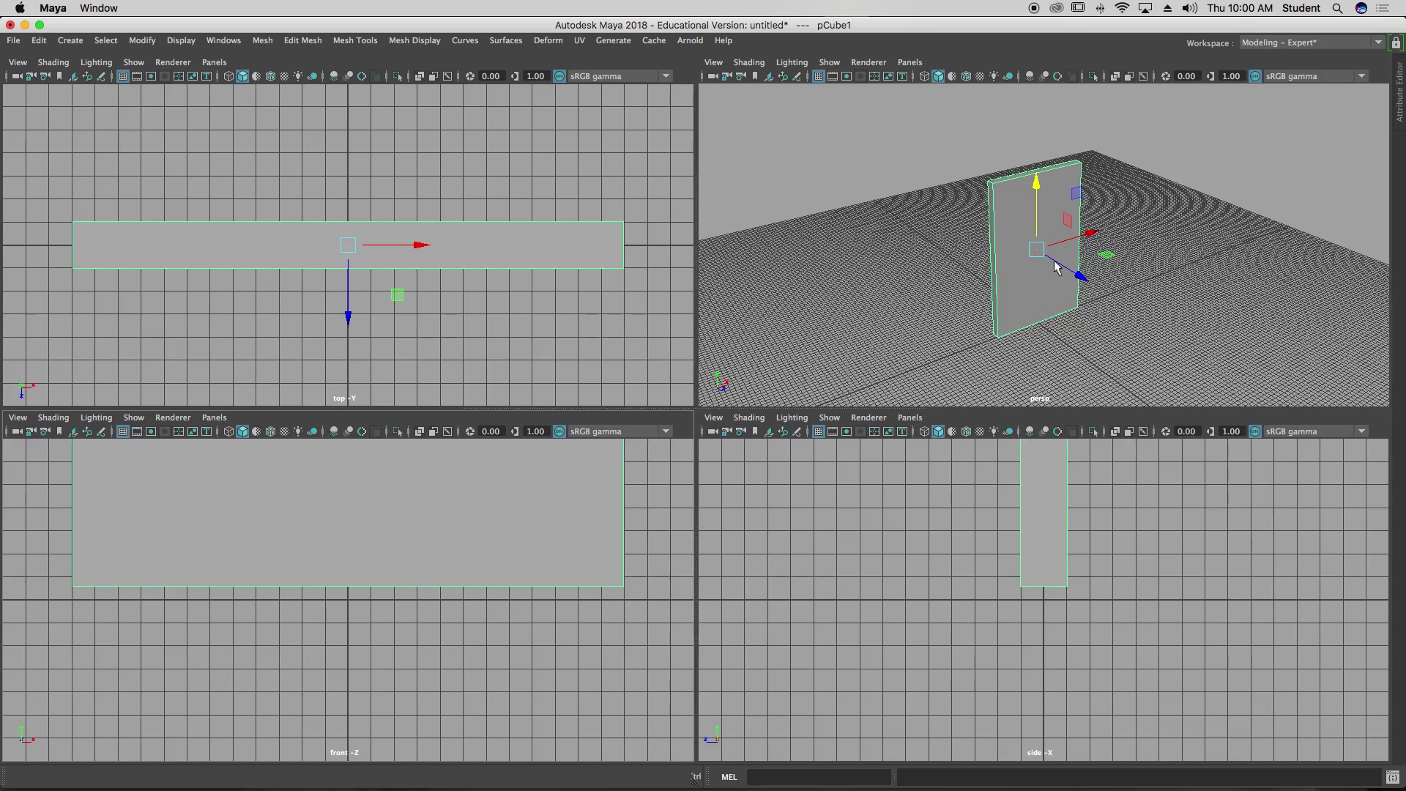
pyautogui.press('space')
# Step: Duplicate the slab and move the copy behind the original to about -9.6 cm in Z
pyautogui.keyDown('alt'); pyautogui.moveTo(779, 459); pyautogui.dragTo(827, 331); pyautogui.keyUp('alt')
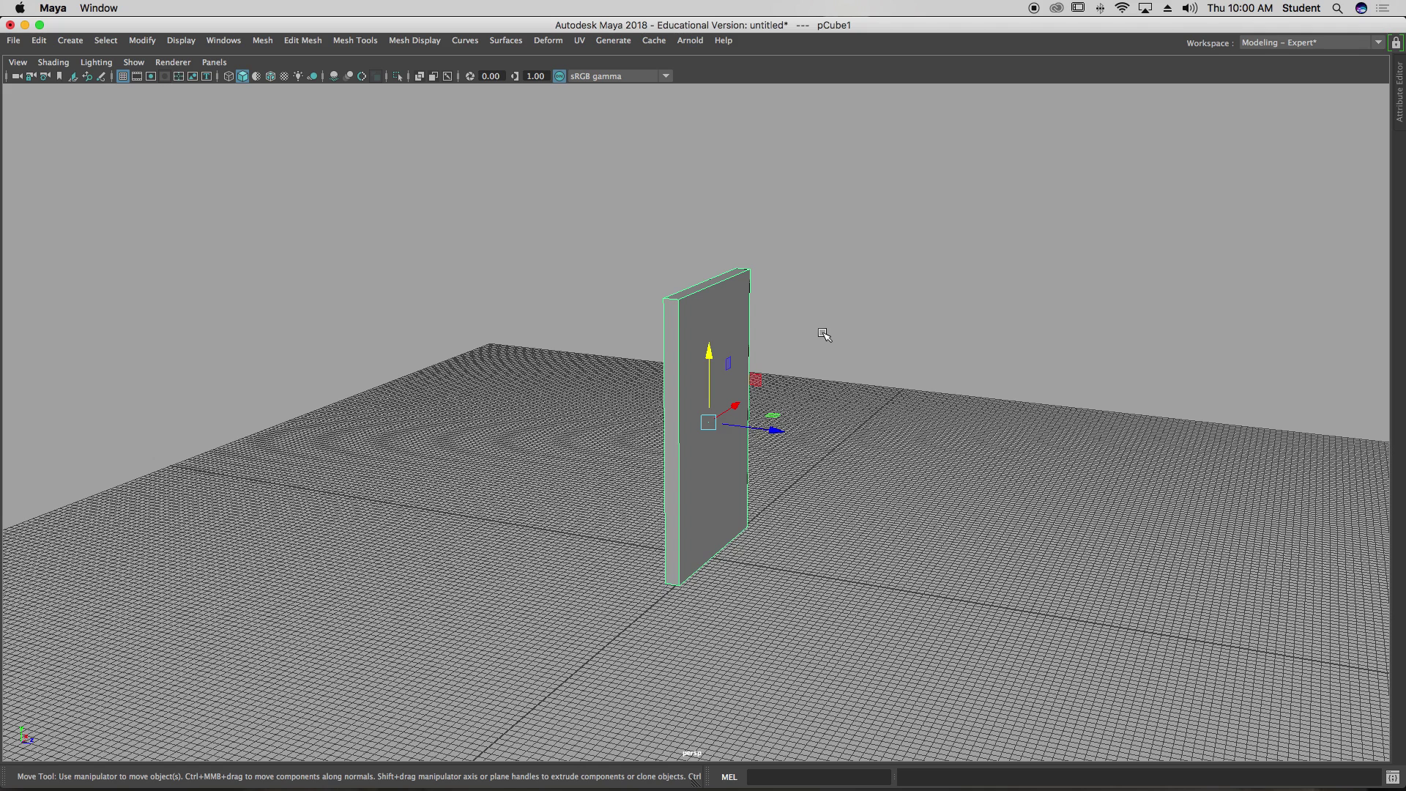
pyautogui.click(39, 40)
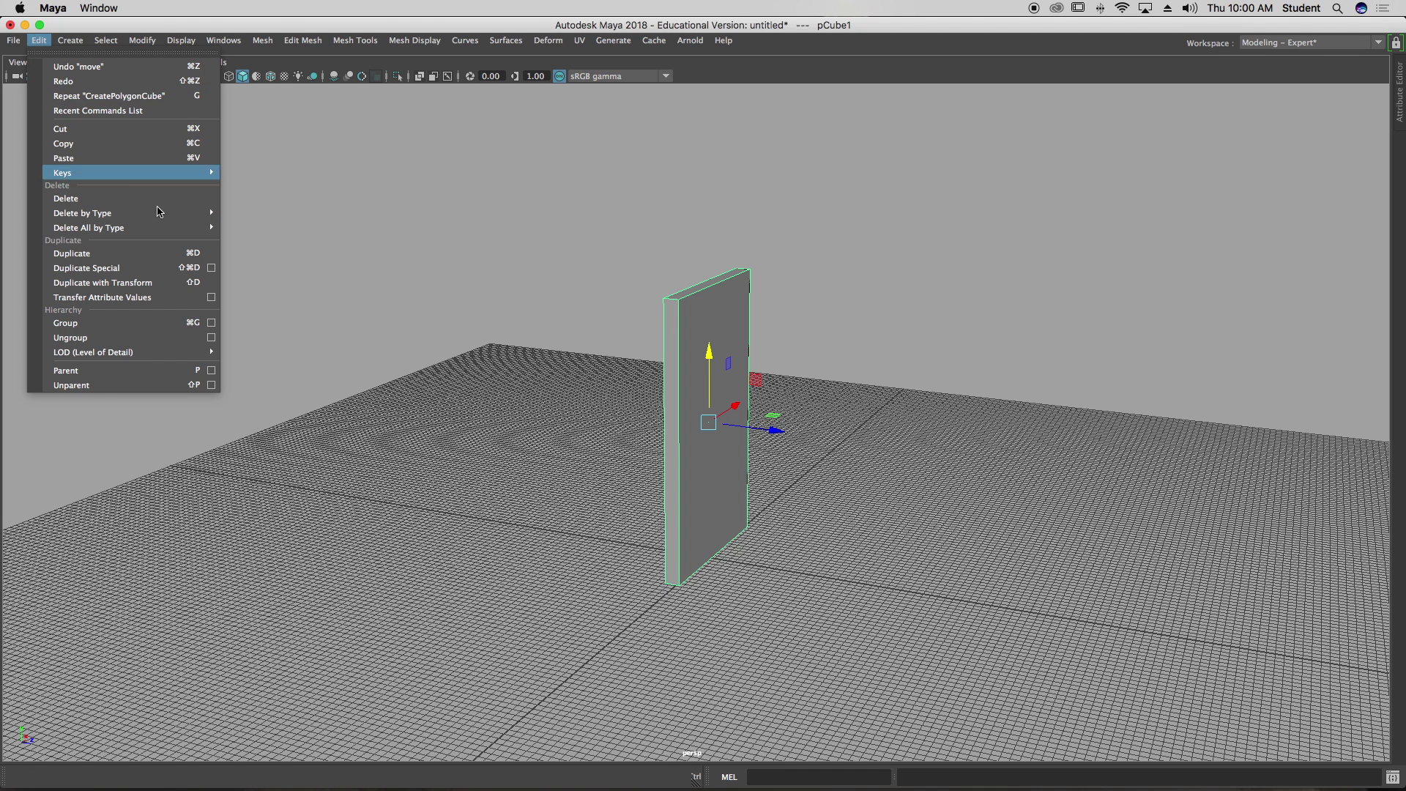
pyautogui.moveTo(153, 214)
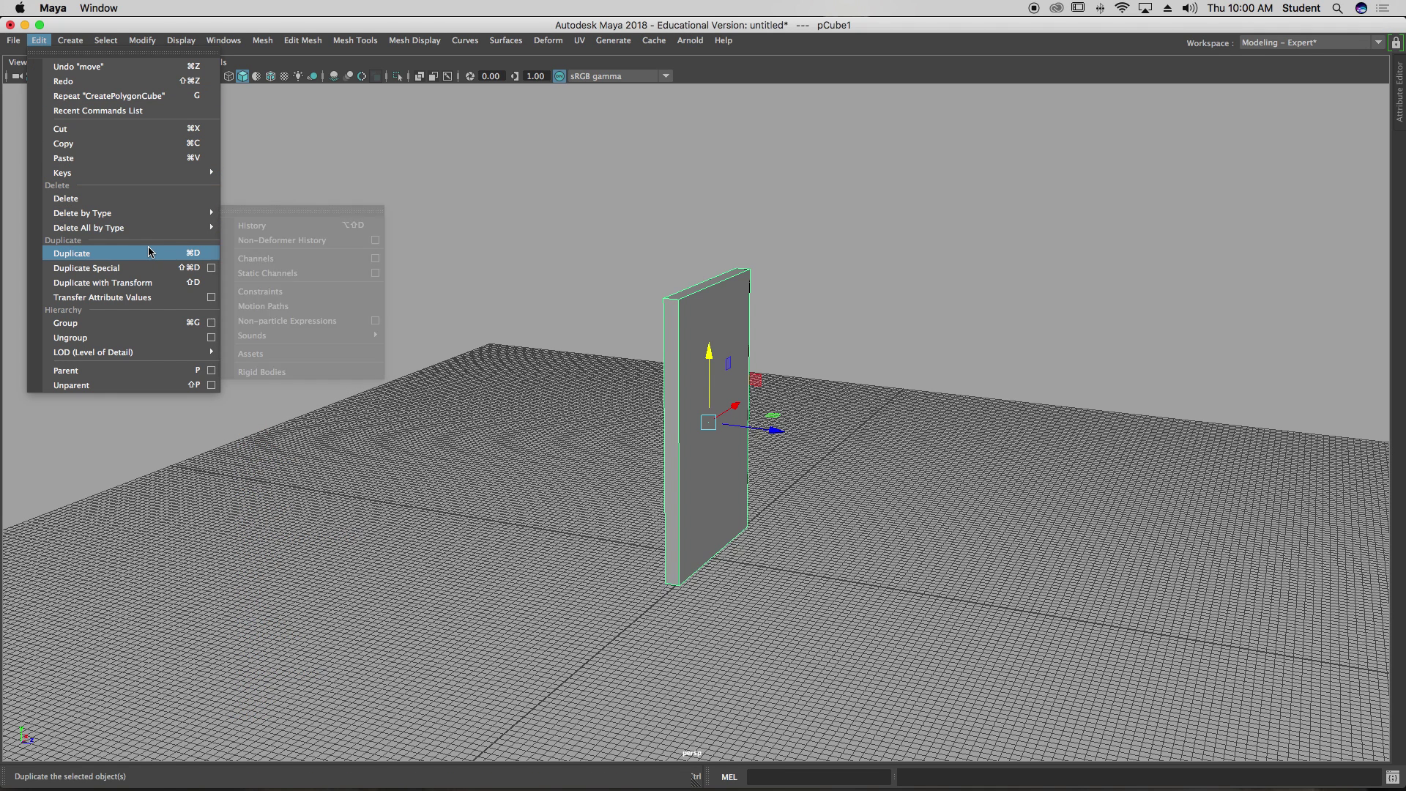
pyautogui.click(150, 253)
pyautogui.moveTo(752, 432); pyautogui.dragTo(704, 421)
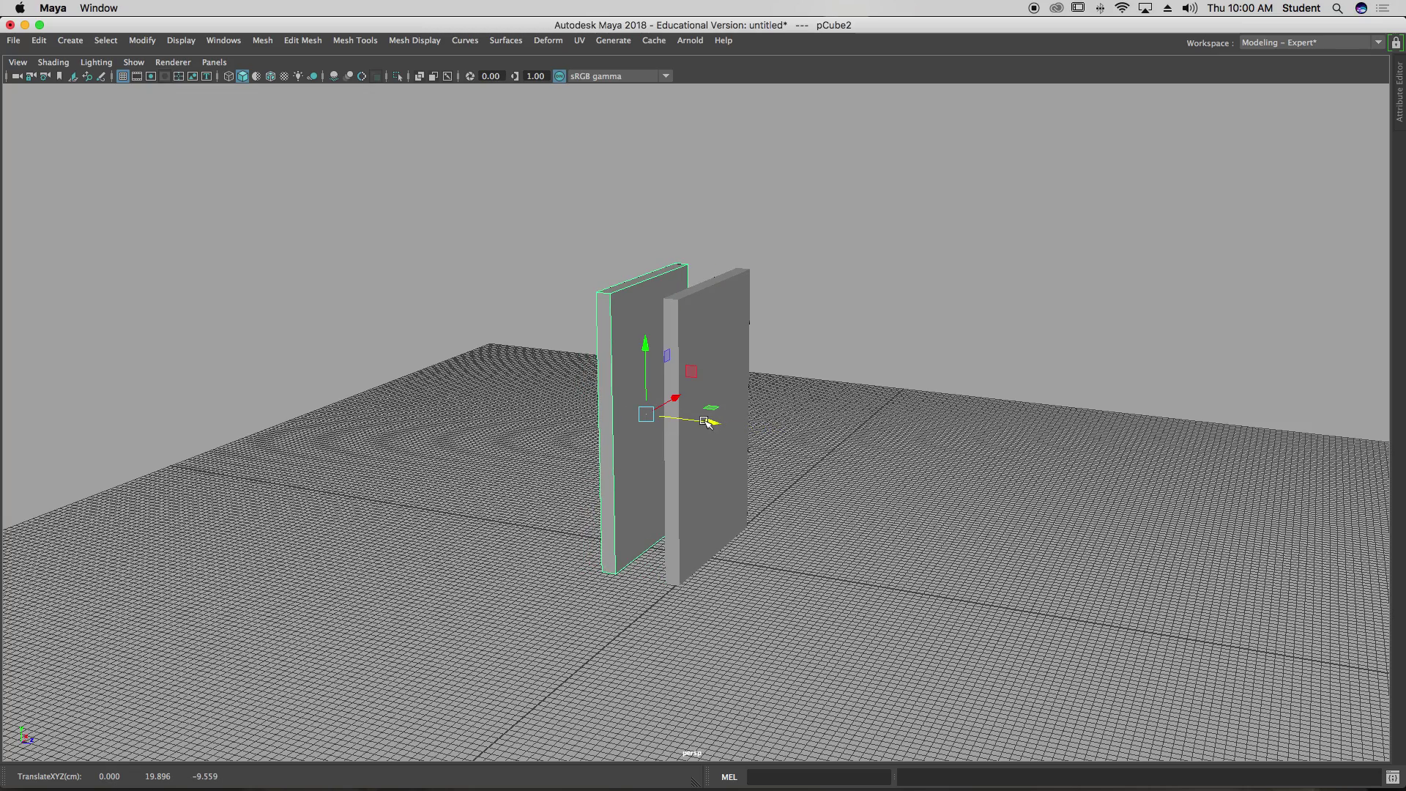
# Step: Hide the duplicated slab and display wireframe on shaded in the perspective view
pyautogui.hotkey('ctrl', 'h')
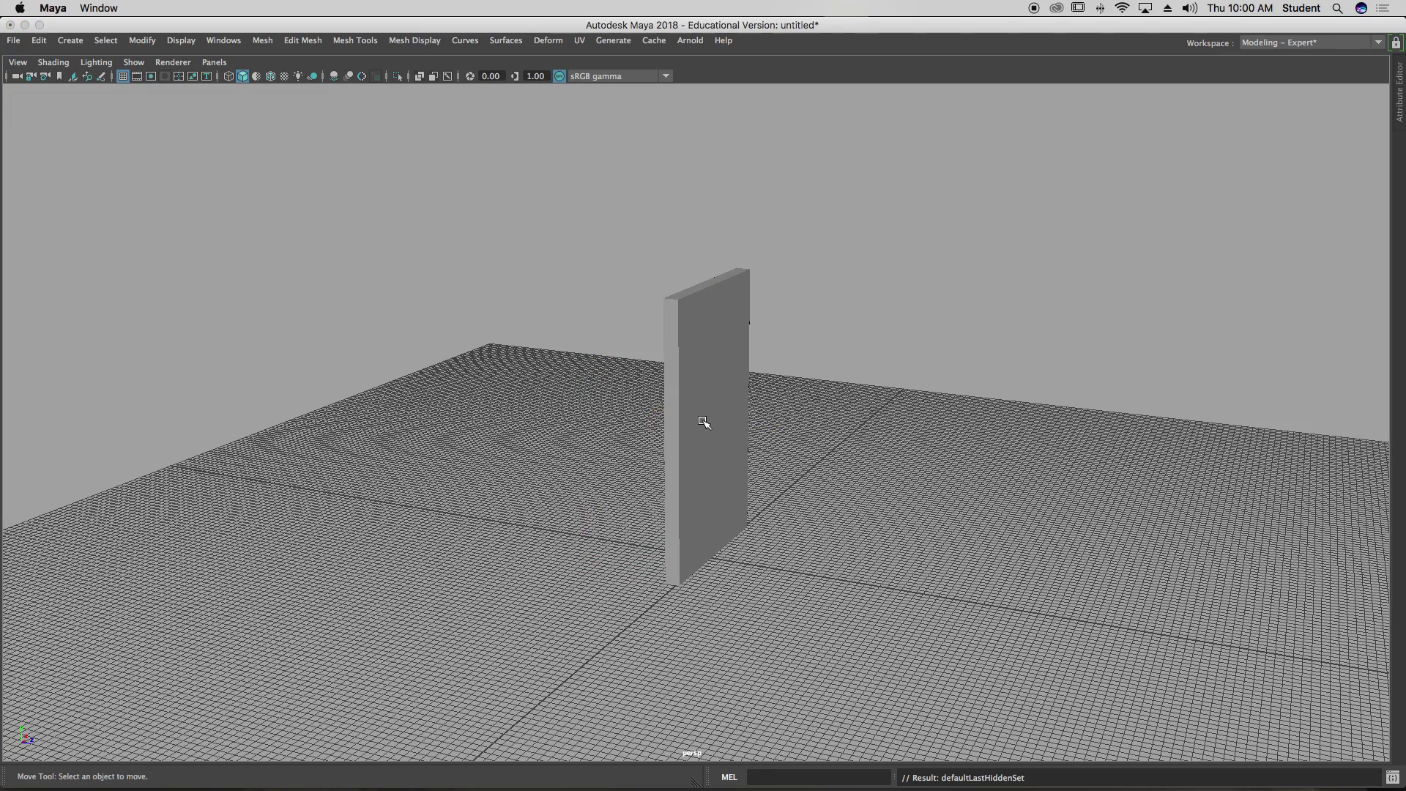
pyautogui.keyDown('alt'); pyautogui.moveTo(842, 374); pyautogui.dragTo(751, 385); pyautogui.keyUp('alt')
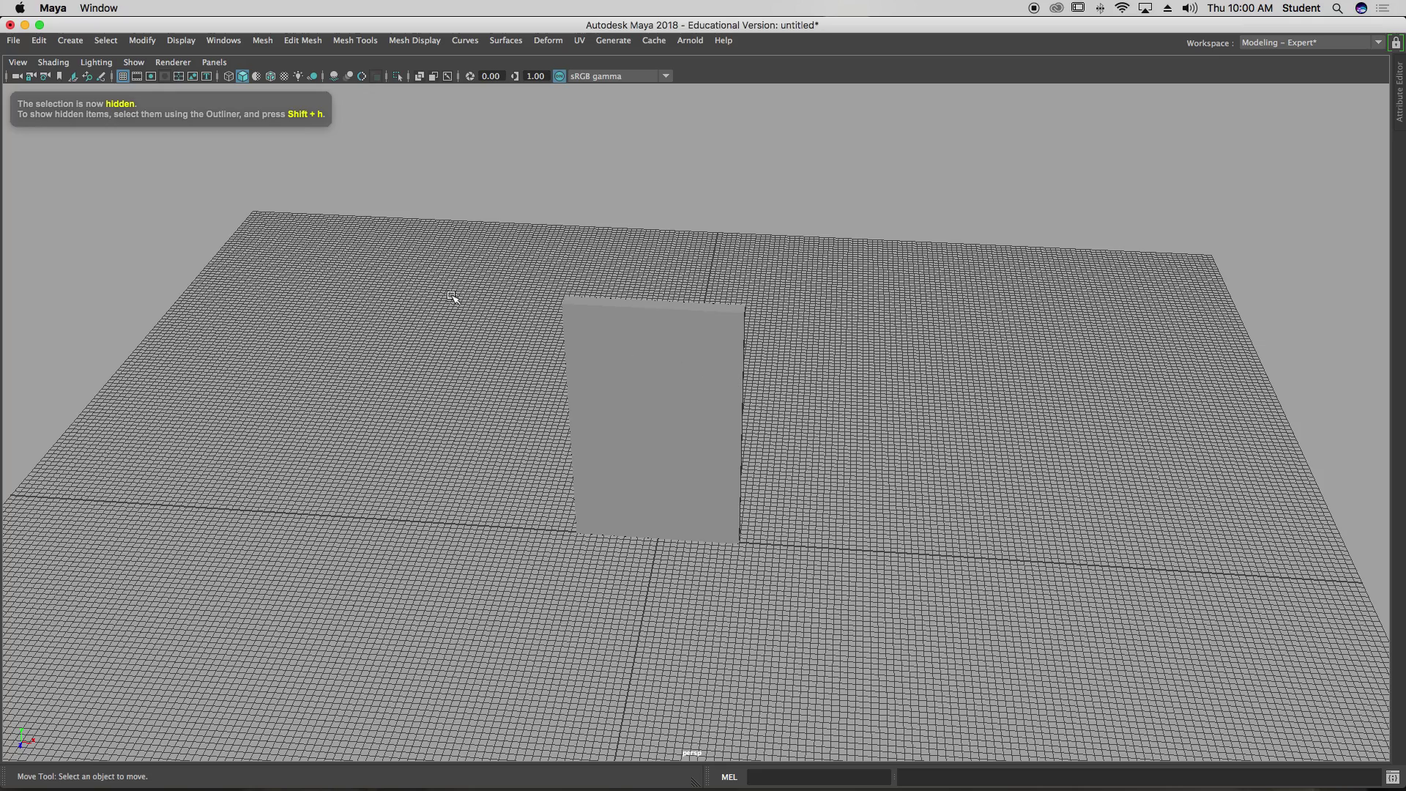
pyautogui.keyDown('alt'); pyautogui.moveTo(635, 409); pyautogui.dragTo(692, 385); pyautogui.keyUp('alt')
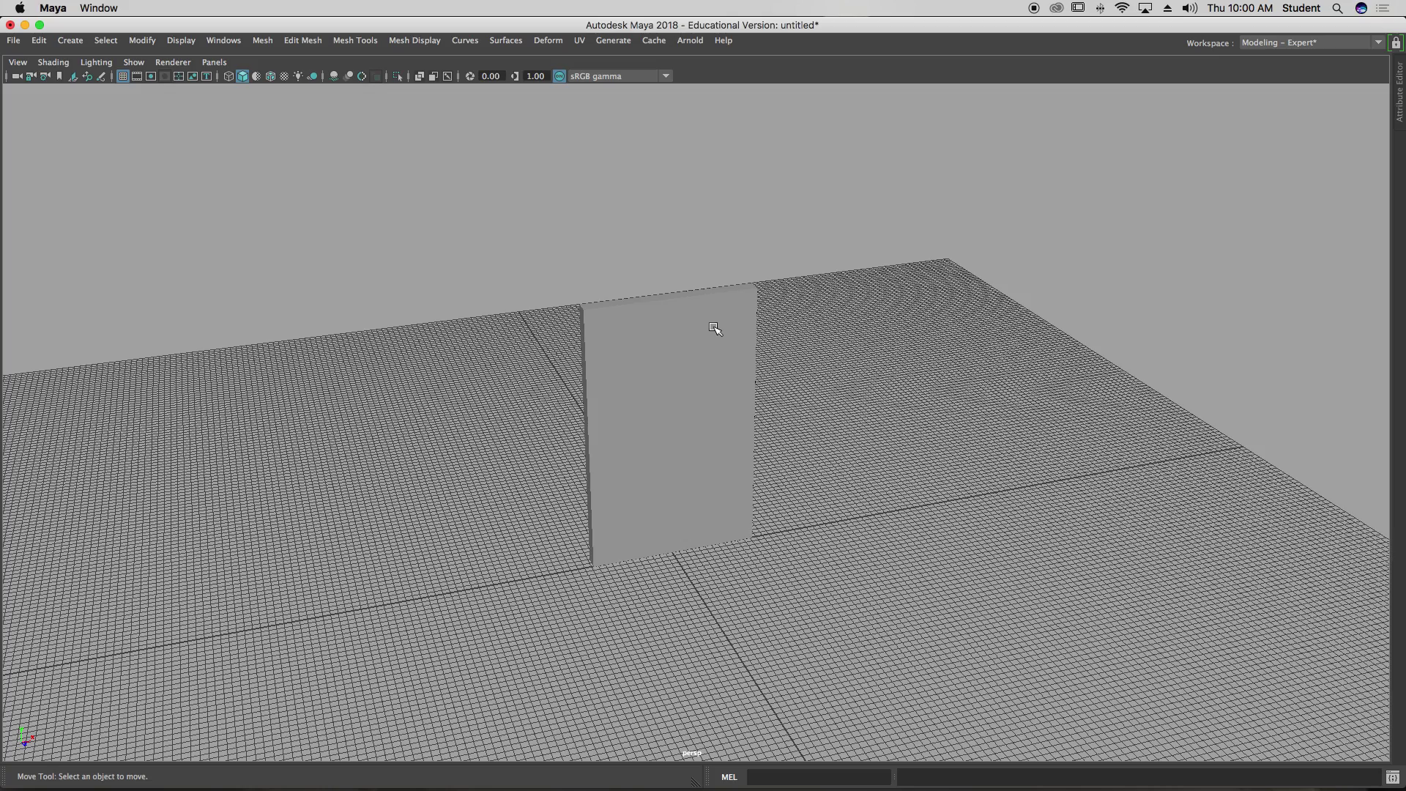
pyautogui.moveTo(717, 338)
pyautogui.keyDown('alt'); pyautogui.mouseDown()
pyautogui.moveTo(694, 367)
pyautogui.moveTo(725, 349)
pyautogui.mouseUp(); pyautogui.keyUp('alt')
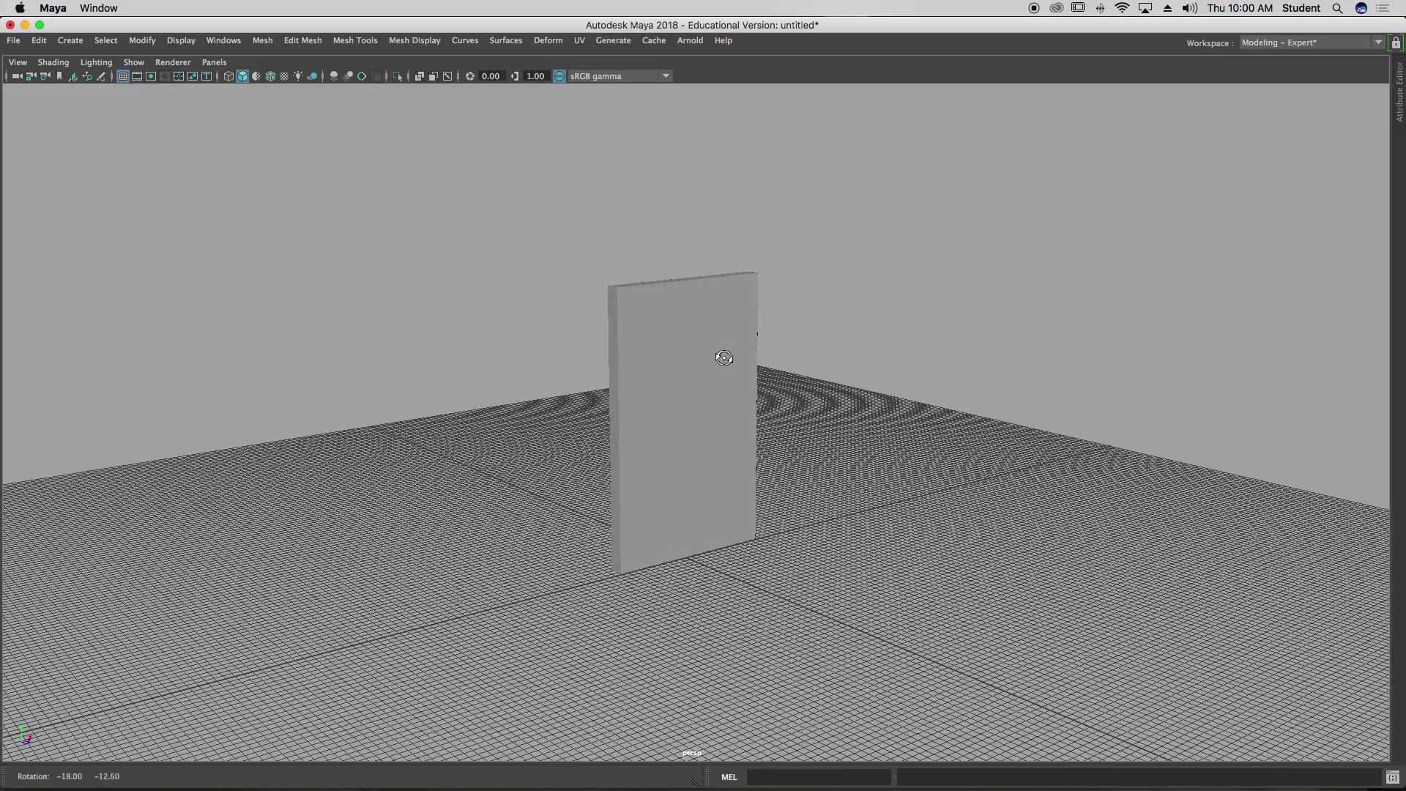
pyautogui.click(271, 76)
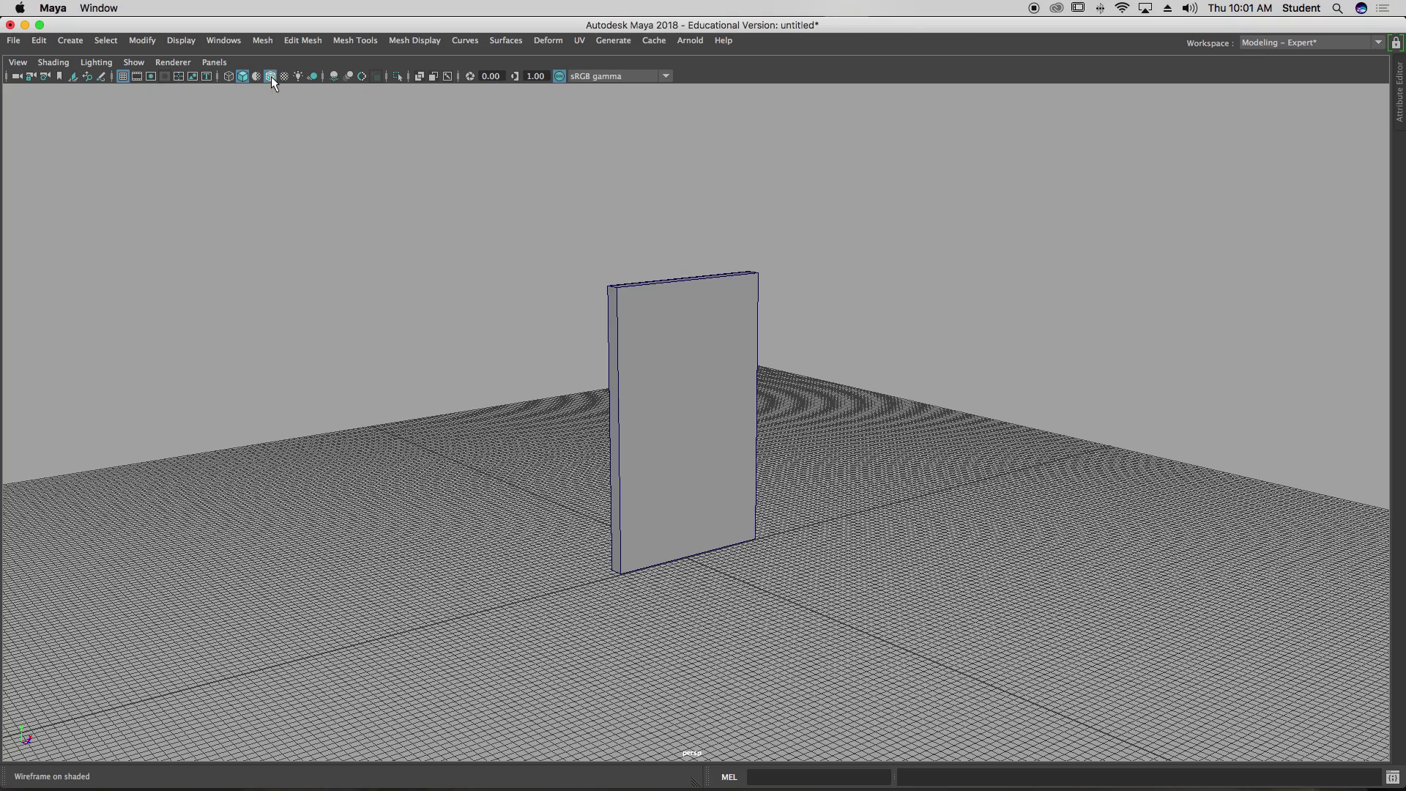
pyautogui.keyDown('alt'); pyautogui.moveTo(729, 367); pyautogui.dragTo(1040, 388, button='right'); pyautogui.keyUp('alt')
pyautogui.keyDown('alt'); pyautogui.moveTo(1040, 388); pyautogui.dragTo(688, 389); pyautogui.keyUp('alt')
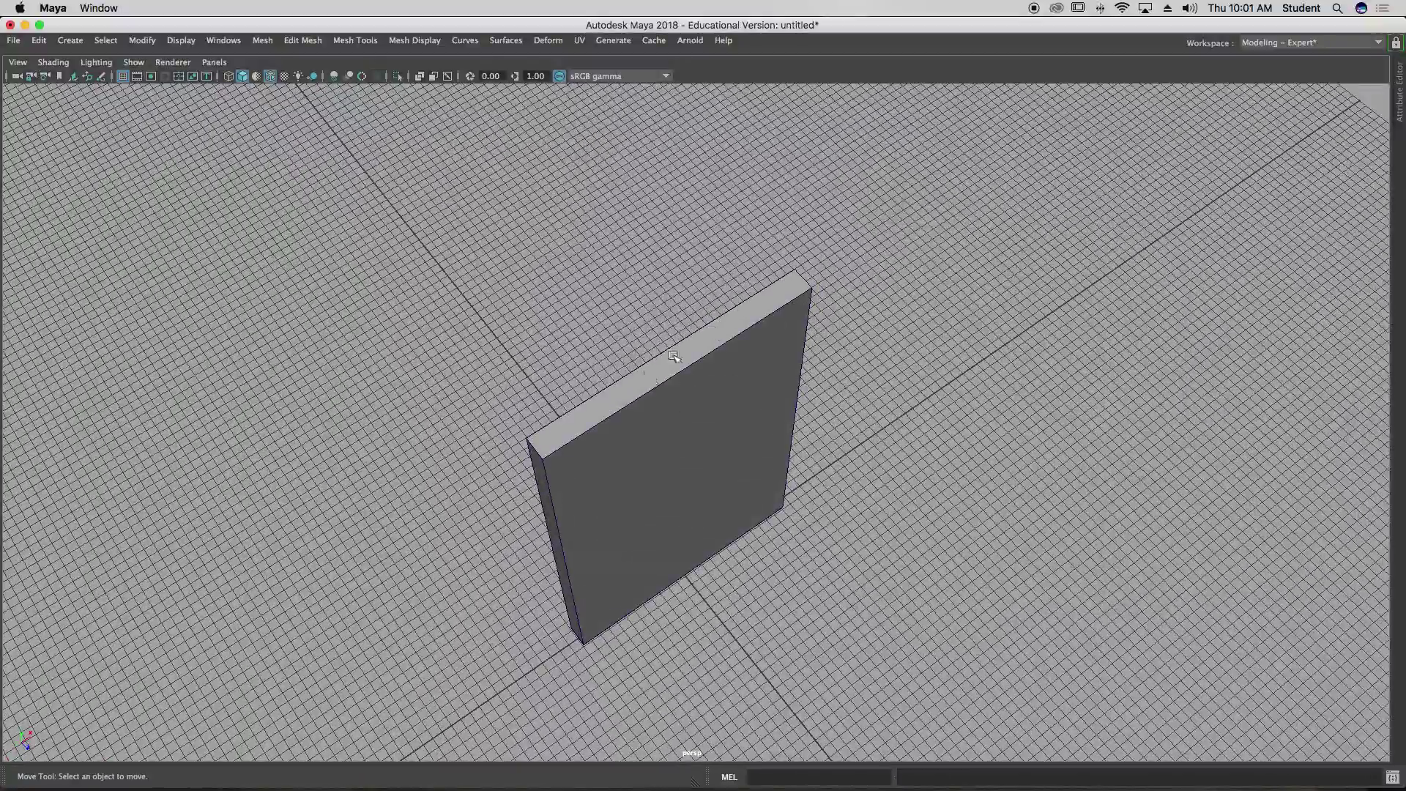
# Step: Select the remaining slab and make it thicker by scaling it along the Z axis
pyautogui.keyDown('alt'); pyautogui.moveTo(659, 412); pyautogui.dragTo(718, 369); pyautogui.keyUp('alt')
pyautogui.click(718, 369)
pyautogui.press('r')
pyautogui.keyDown('alt'); pyautogui.moveTo(749, 449); pyautogui.dragTo(716, 245); pyautogui.keyUp('alt')
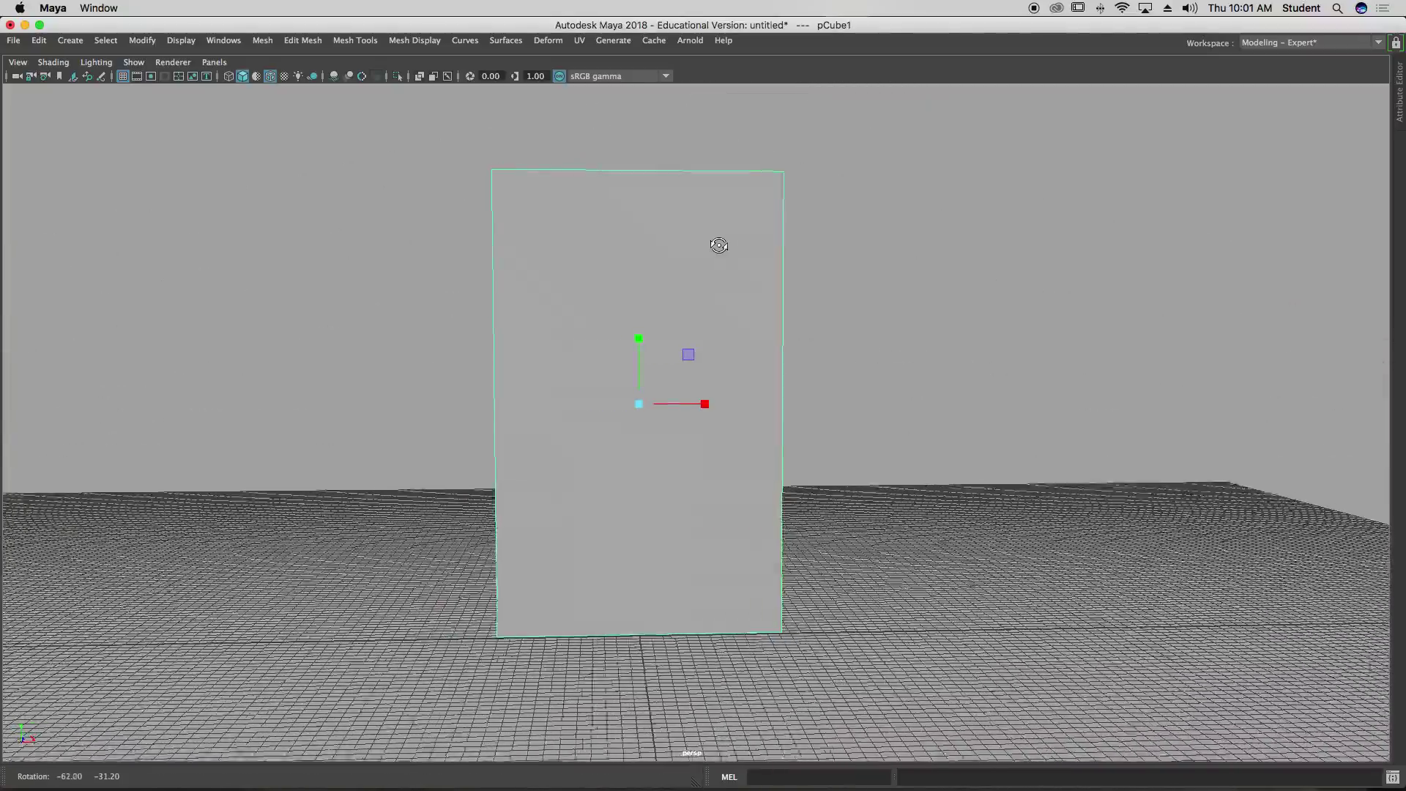
pyautogui.keyDown('alt'); pyautogui.moveTo(559, 228); pyautogui.dragTo(578, 263); pyautogui.keyUp('alt')
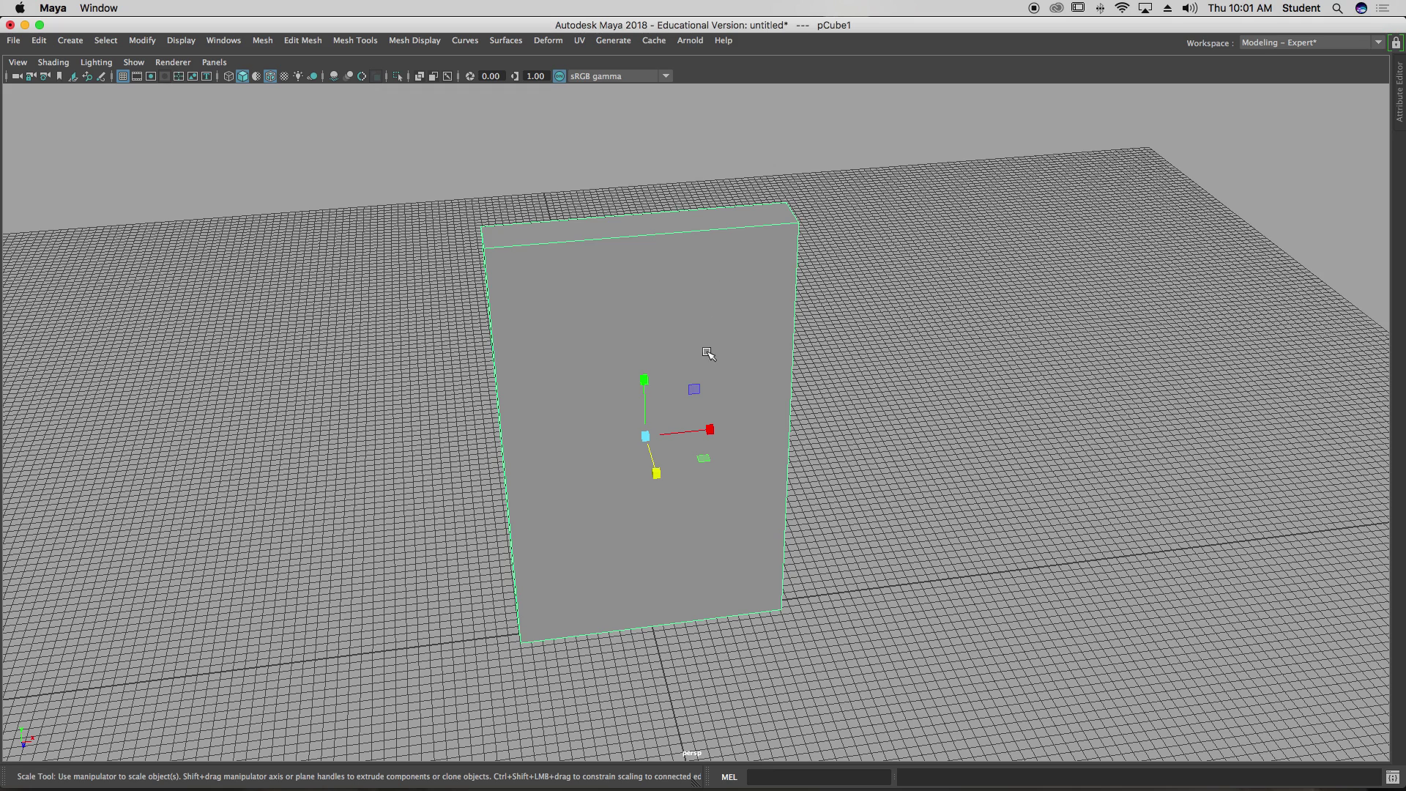
# Step: Insert a vertical edge loop near the slab's left side and move it closer to the outer edge
pyautogui.press('space')
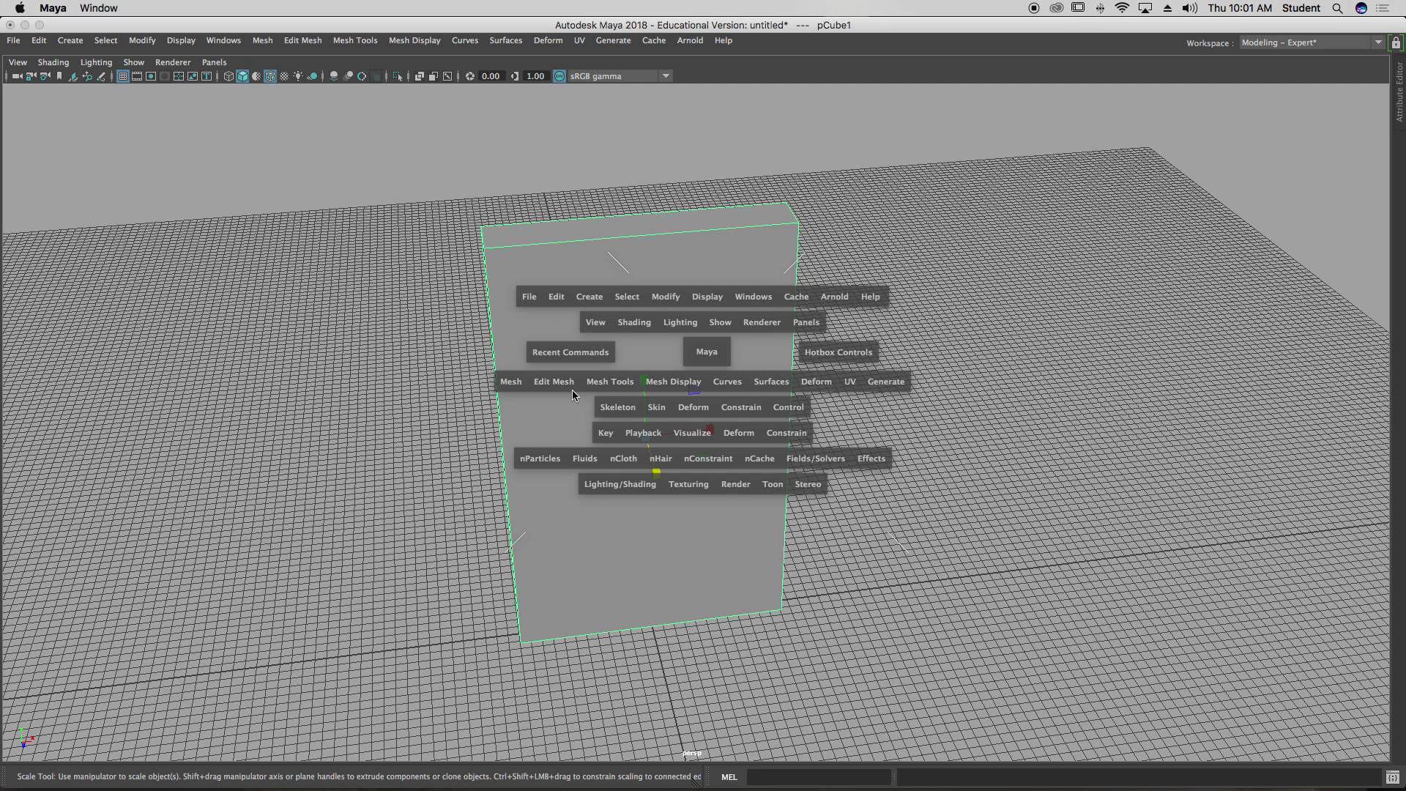
pyautogui.click(607, 382)
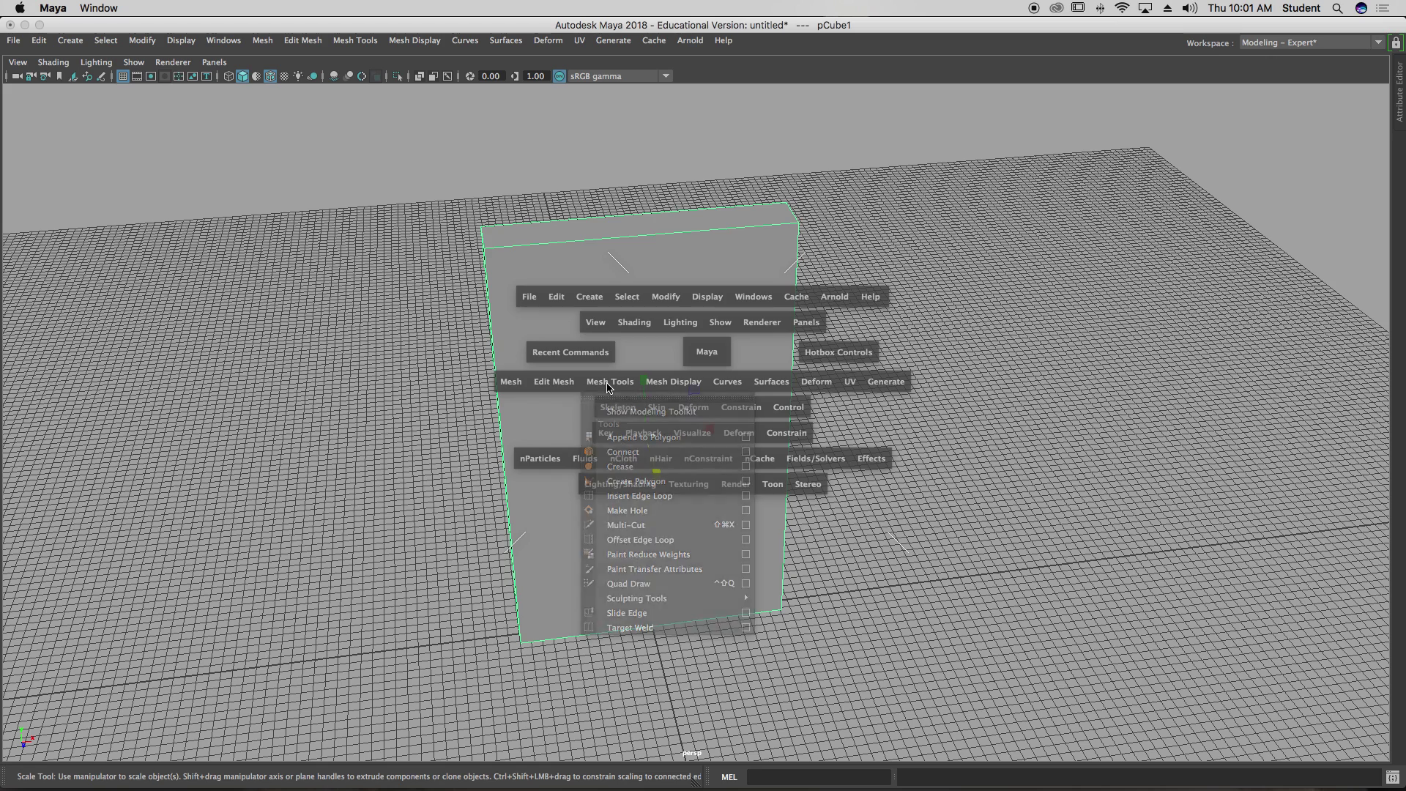
pyautogui.click(608, 382)
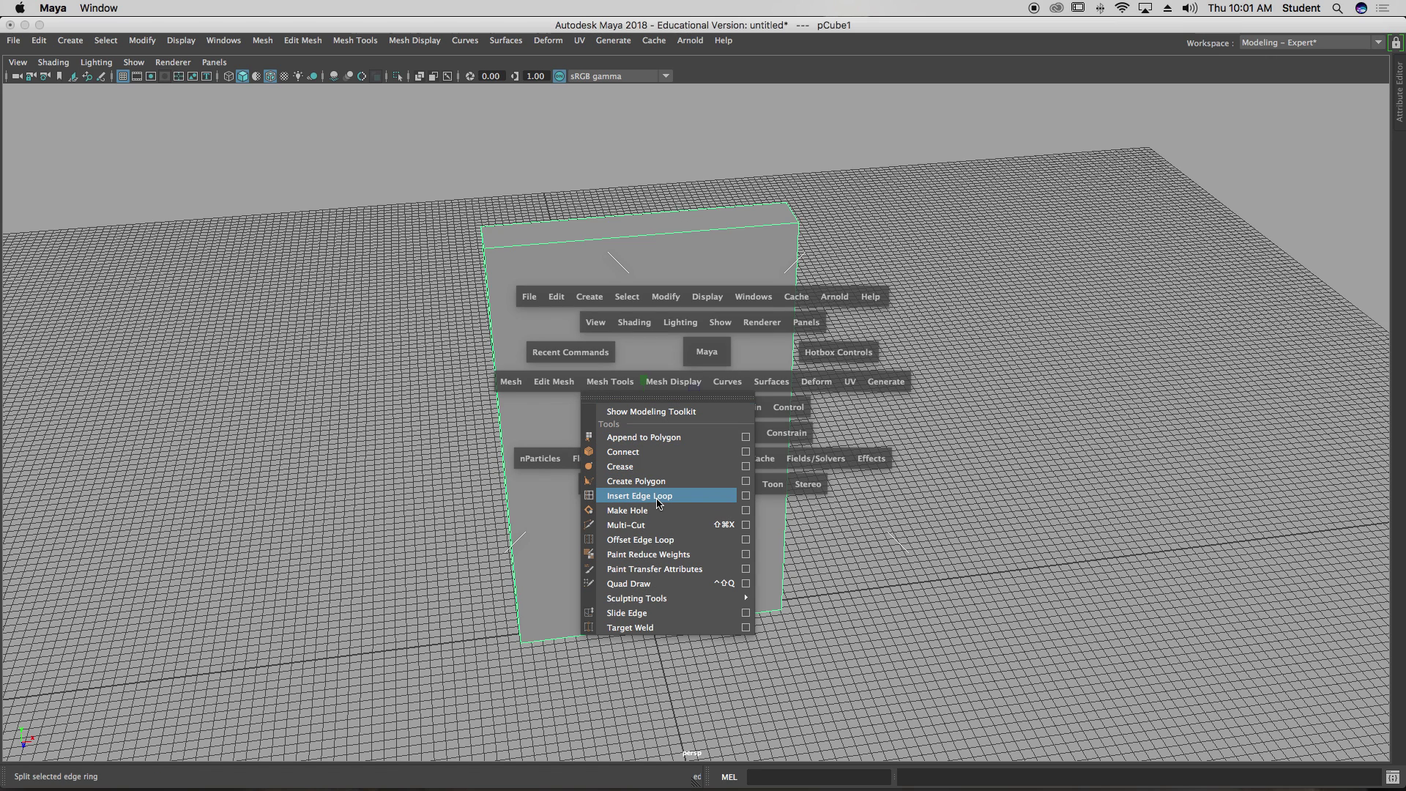
pyautogui.click(656, 497)
pyautogui.press('space')
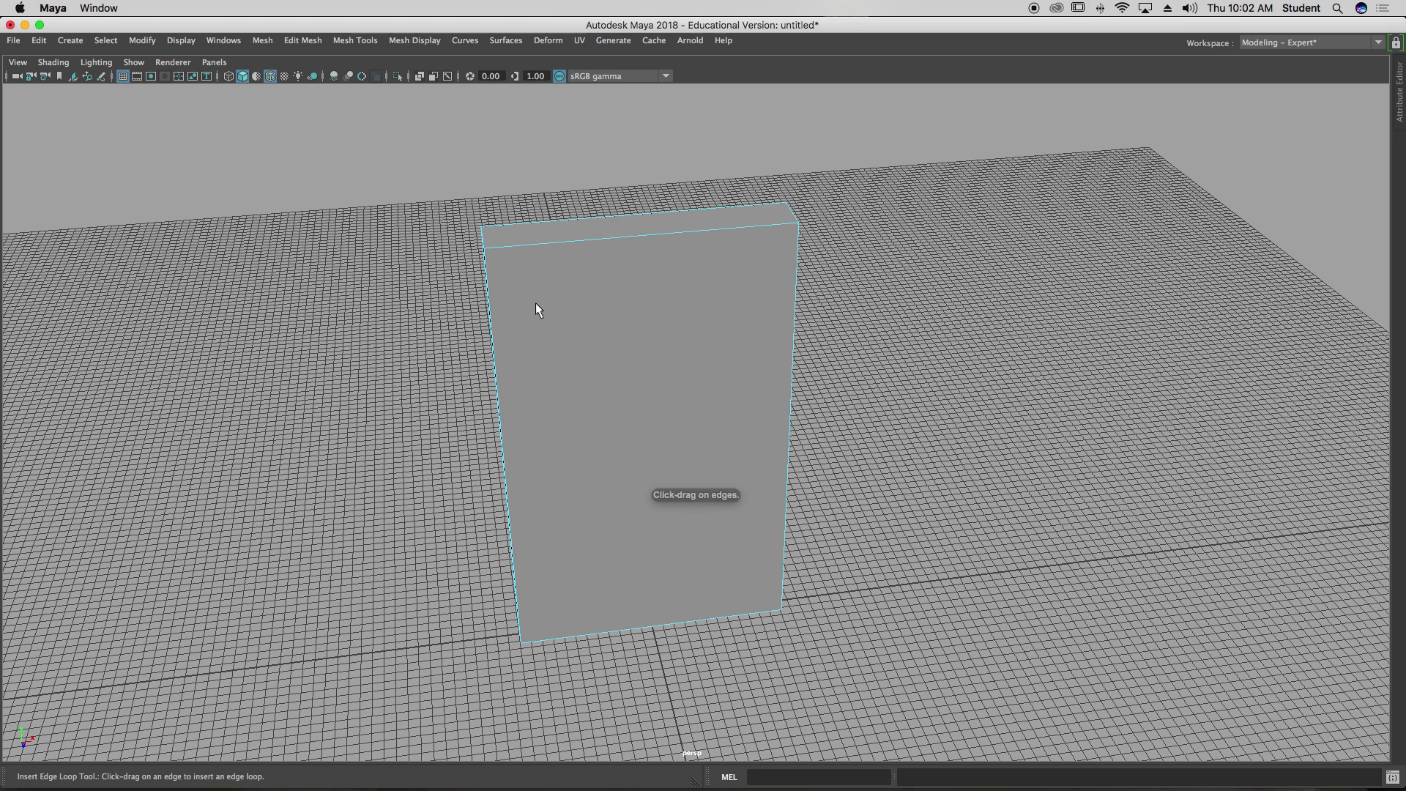
pyautogui.click(521, 247)
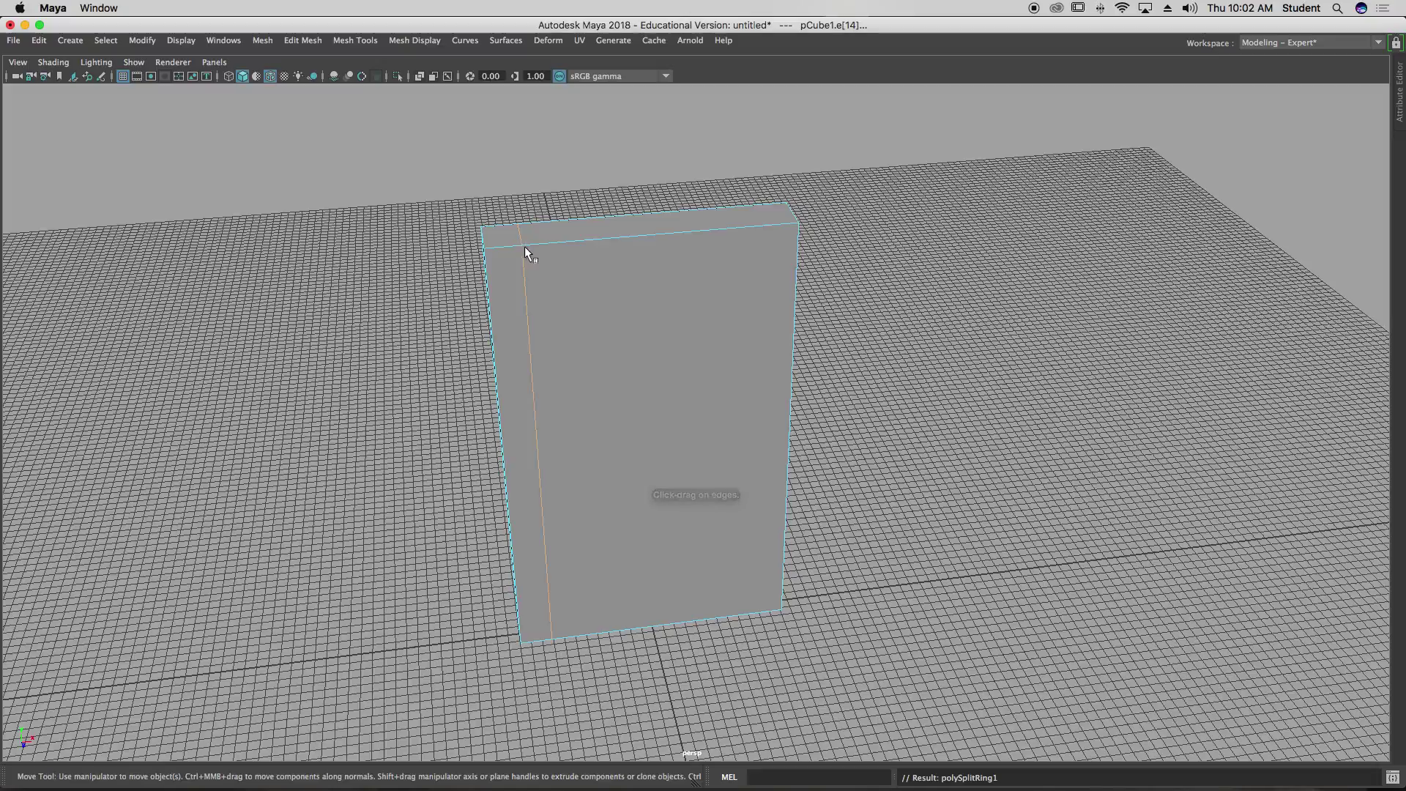
pyautogui.moveTo(628, 464)
pyautogui.keyDown('alt'); pyautogui.mouseDown()
pyautogui.moveTo(725, 389)
pyautogui.moveTo(624, 475)
pyautogui.moveTo(648, 455)
pyautogui.moveTo(603, 465)
pyautogui.moveTo(619, 464)
pyautogui.mouseUp(); pyautogui.keyUp('alt')
pyautogui.keyDown('alt'); pyautogui.moveTo(742, 355); pyautogui.dragTo(681, 361); pyautogui.keyUp('alt')
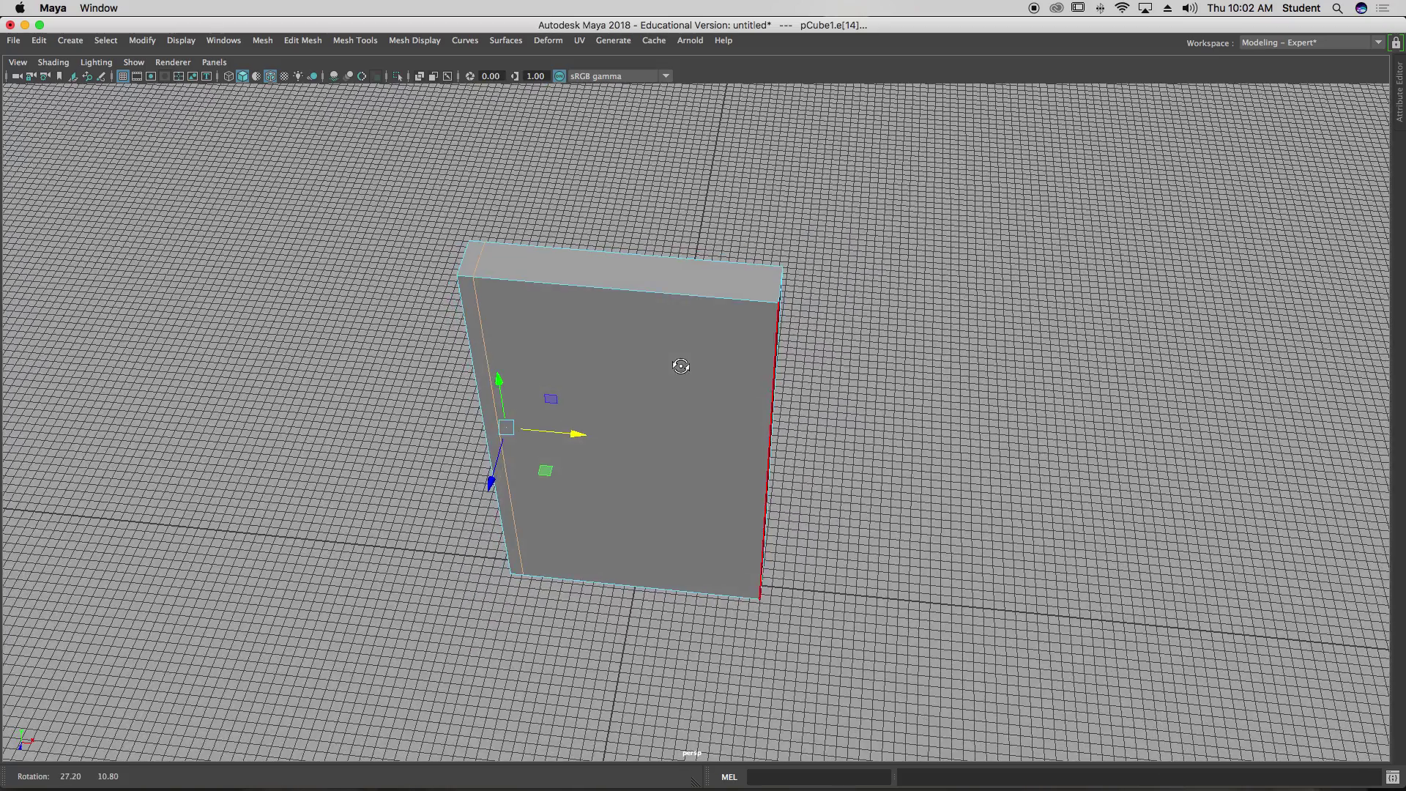
# Step: Insert a vertical edge loop near the slab's right side
pyautogui.moveTo(579, 434)
pyautogui.mouseDown()
pyautogui.moveTo(622, 440)
pyautogui.moveTo(584, 437)
pyautogui.moveTo(595, 440)
pyautogui.mouseUp()
pyautogui.press('z')
pyautogui.press('g')
pyautogui.moveTo(699, 296); pyautogui.dragTo(744, 302)
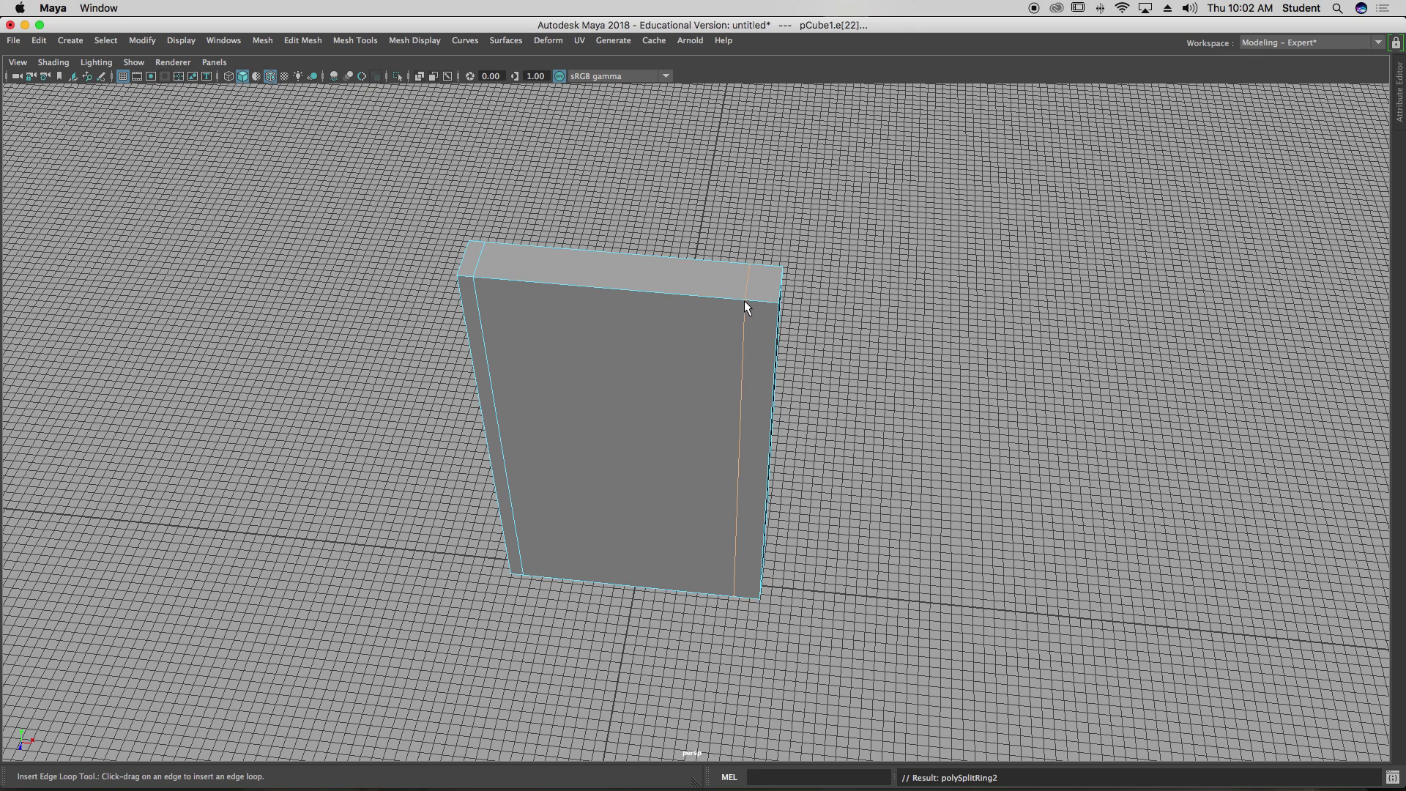
# Step: In the front view, move the new right vertical edge loop outward to about 10.6 cm in X, closer to the slab's border
pyautogui.press('space')
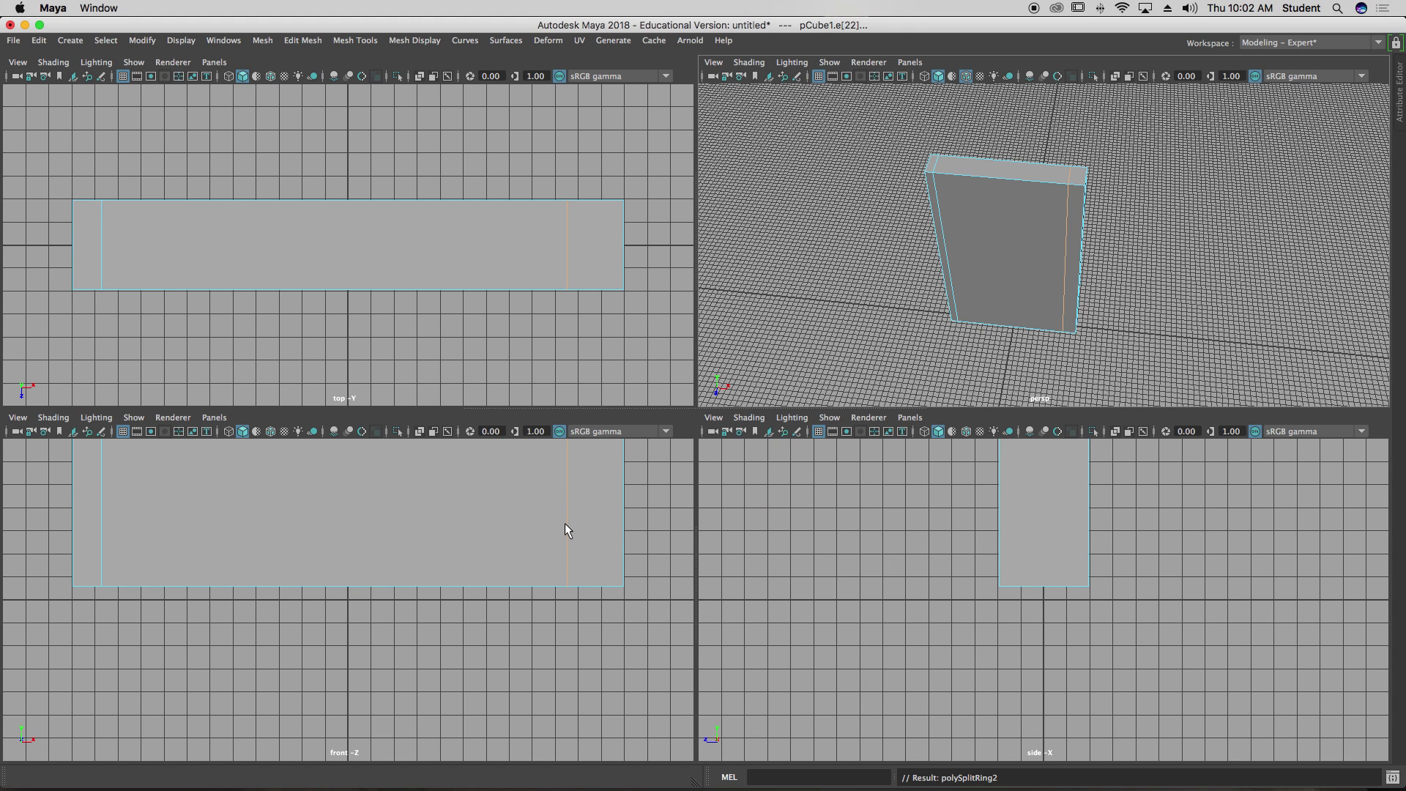
pyautogui.press('space')
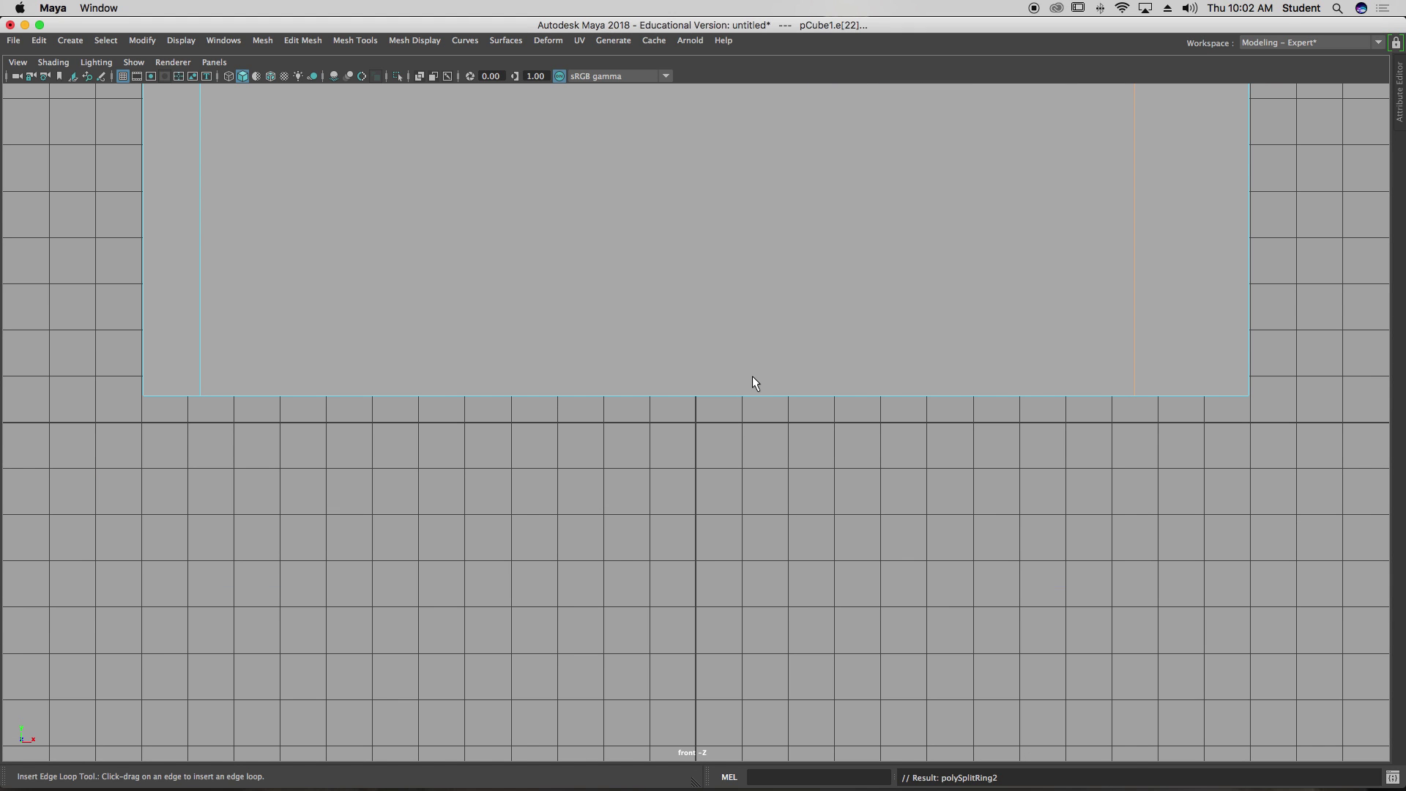
pyautogui.press('a')
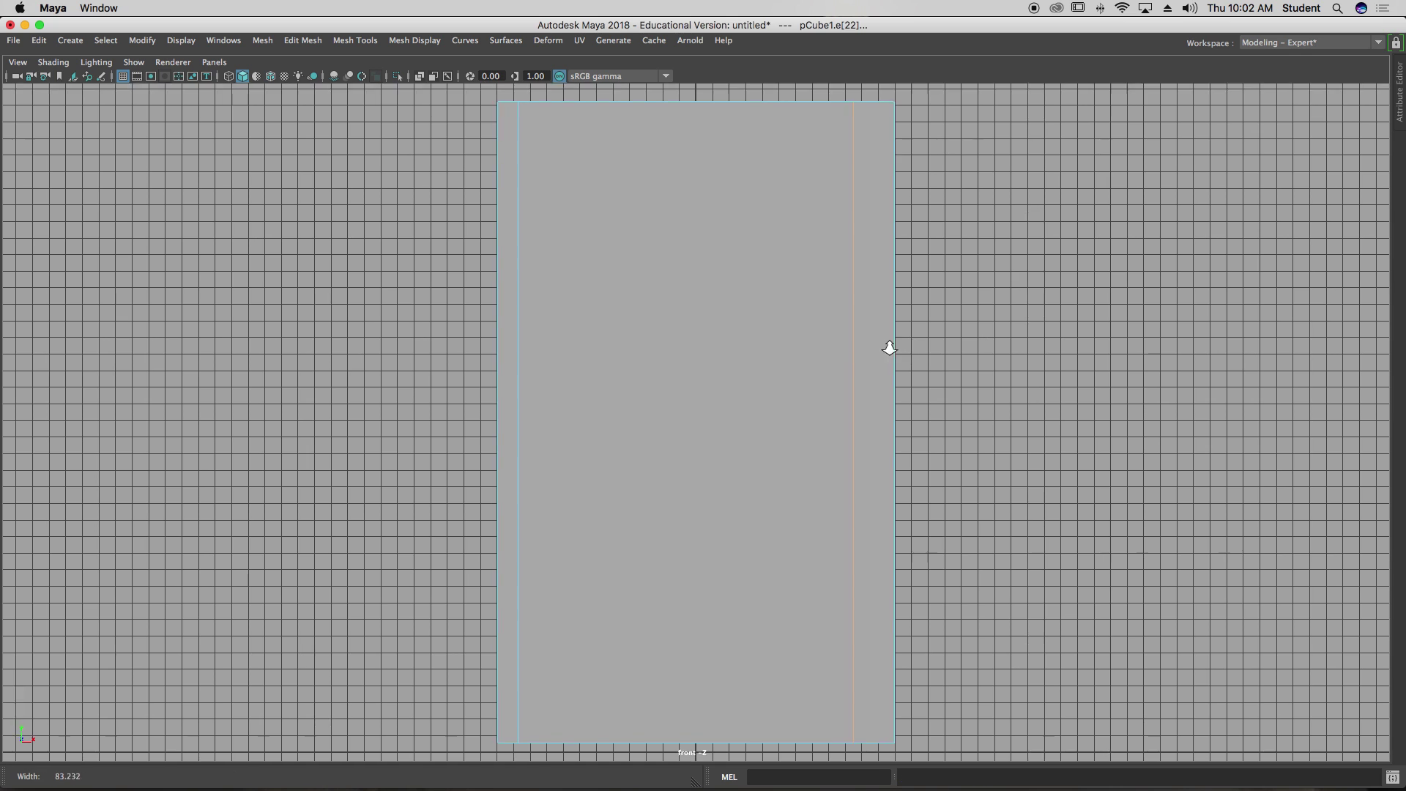
pyautogui.scroll(-3, 621, 354)
pyautogui.press('w')
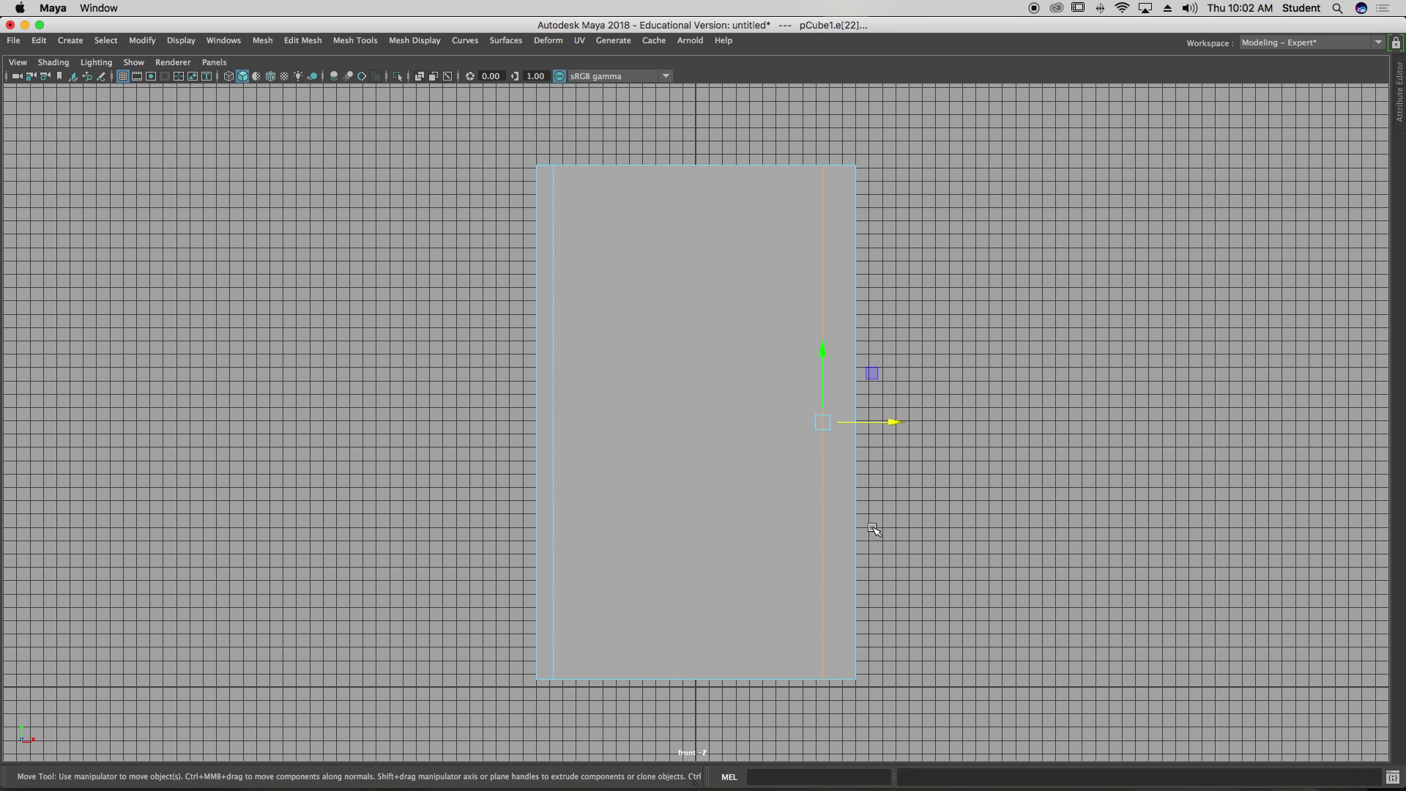
pyautogui.moveTo(900, 427); pyautogui.dragTo(913, 427)
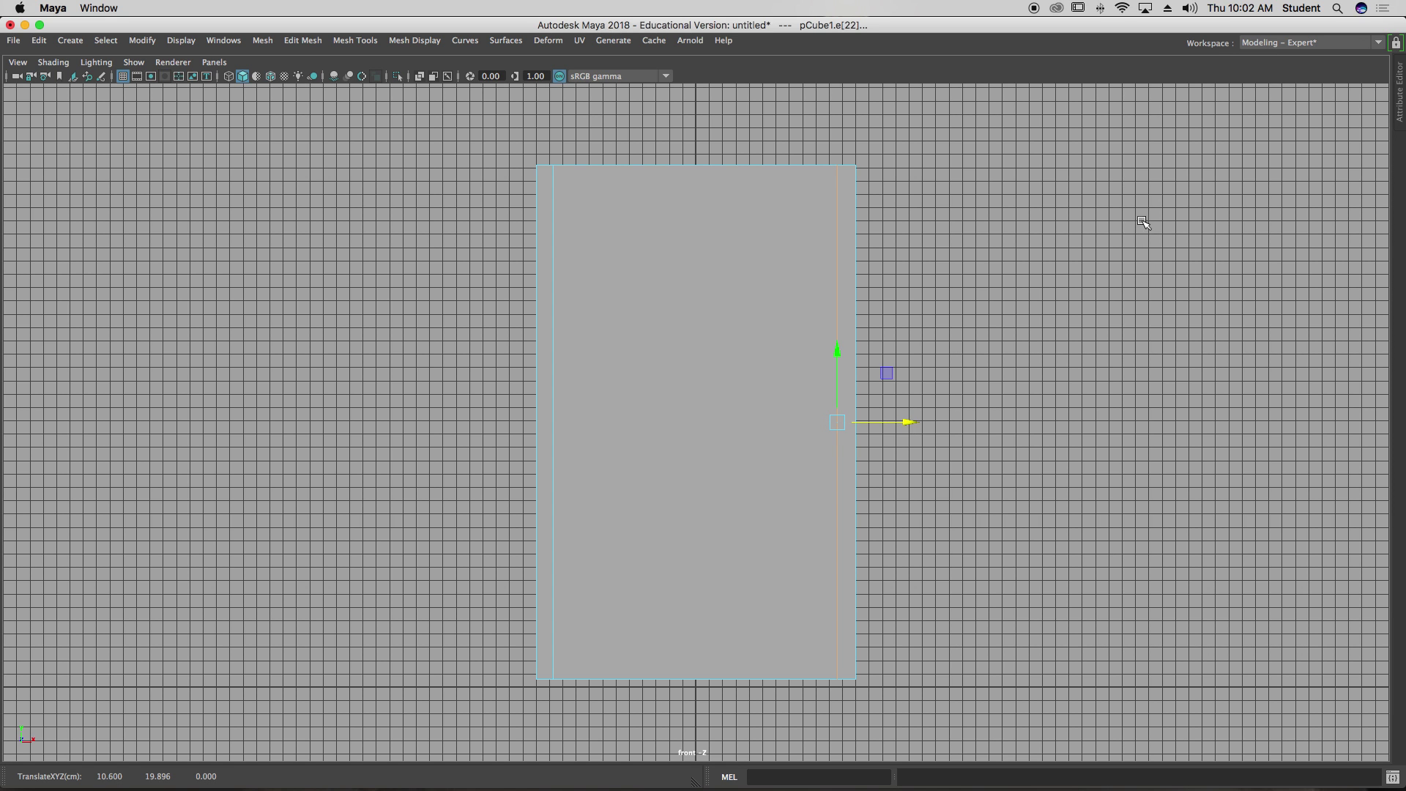
pyautogui.press('space')
pyautogui.press('space')
pyautogui.keyDown('alt'); pyautogui.moveTo(738, 371); pyautogui.dragTo(555, 318); pyautogui.keyUp('alt')
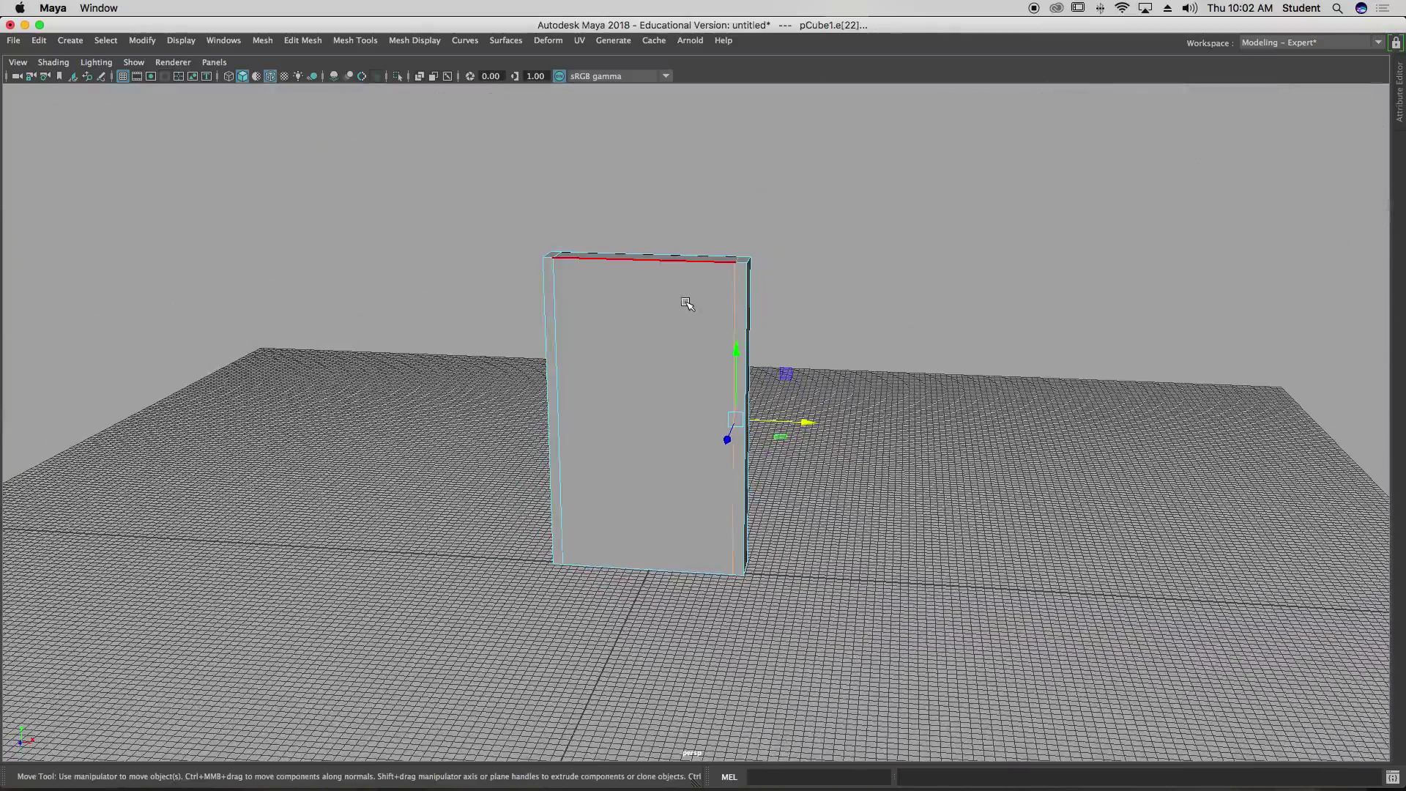
# Step: Insert two horizontal edge loops across the slab in the front view, one near the top and one at about mid-height
pyautogui.press('space')
pyautogui.press('space')
pyautogui.scroll(2, 628, 377)
pyautogui.keyDown('shift'); pyautogui.moveTo(636, 388); pyautogui.dragTo(756, 279, button='right'); pyautogui.keyUp('shift')
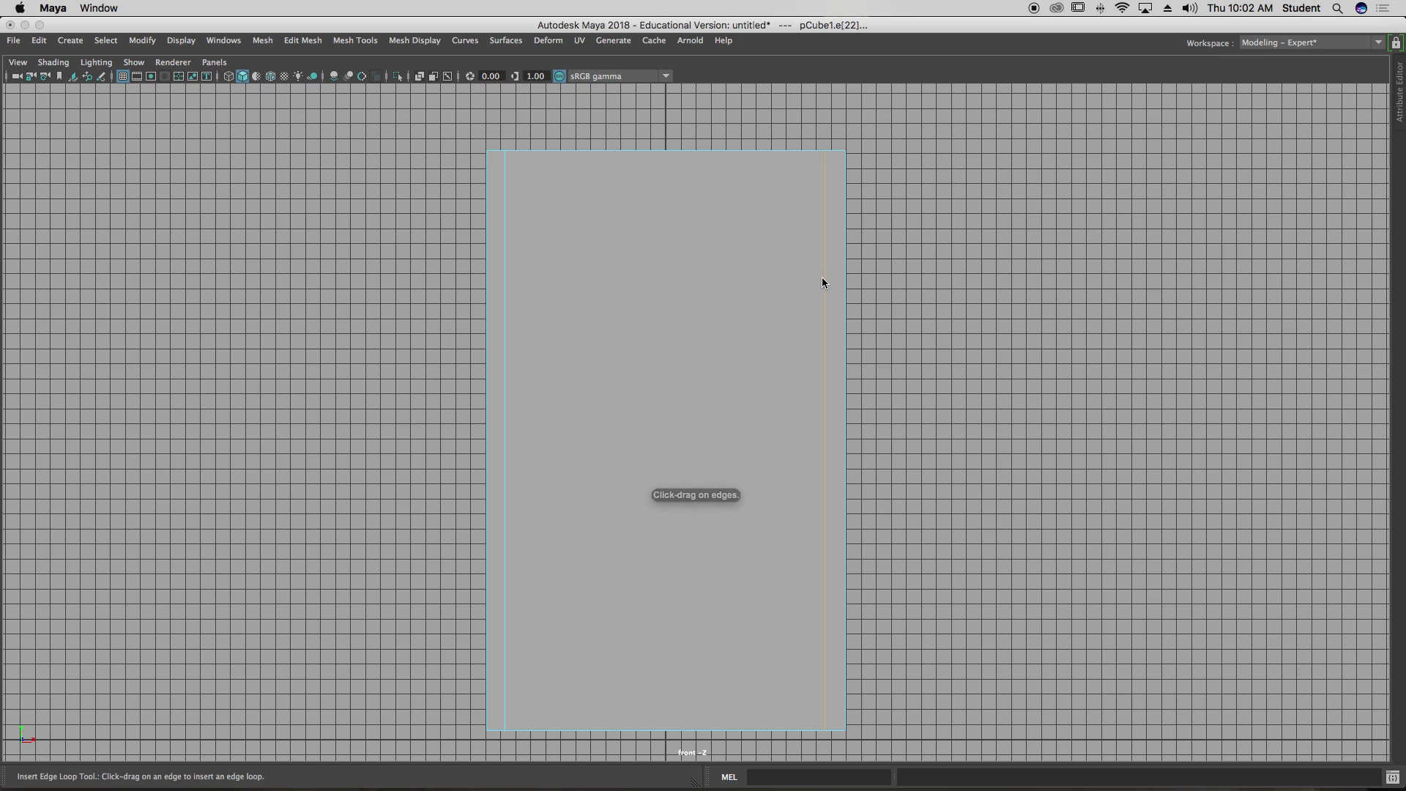
pyautogui.click(833, 197)
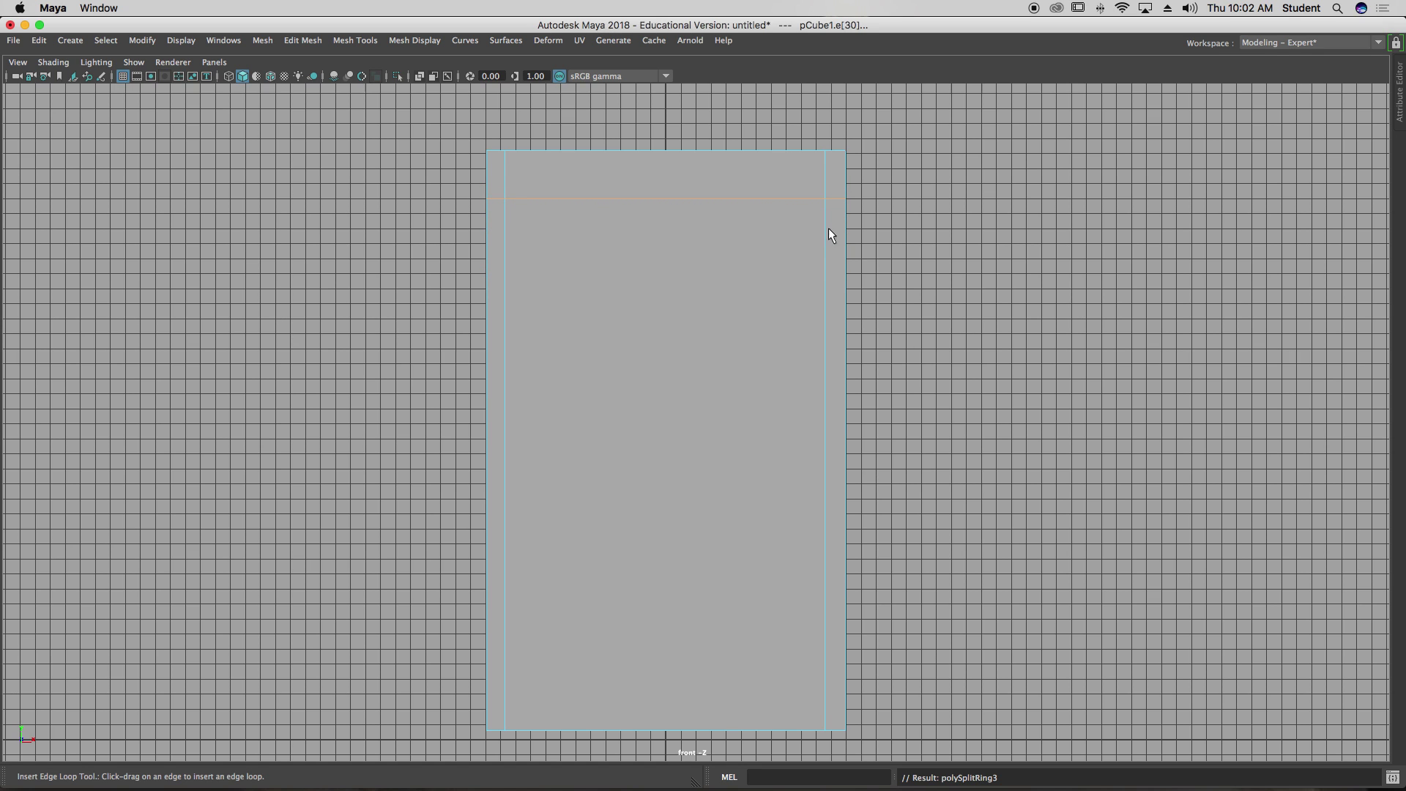
pyautogui.click(830, 424)
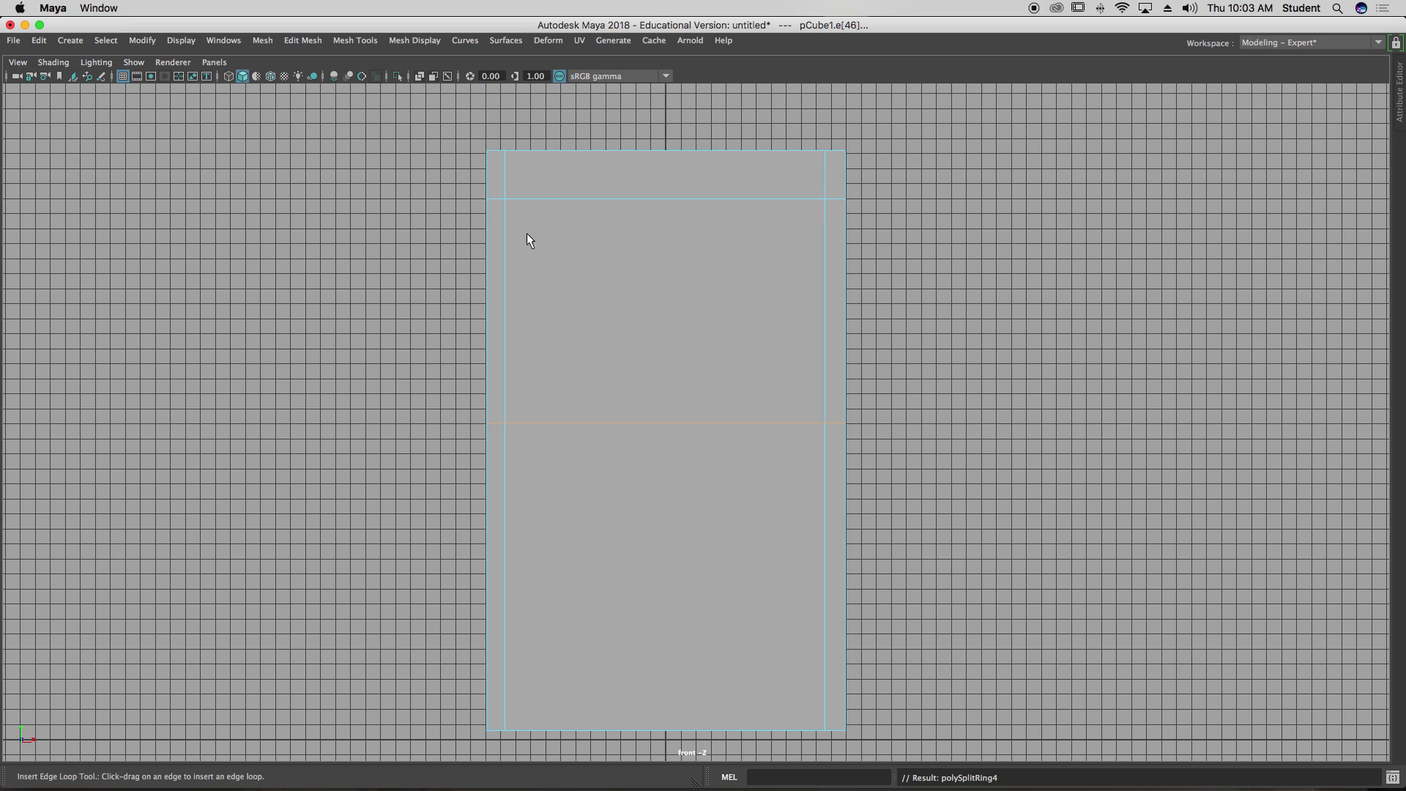
# Step: Insert two inner vertical edge loops, one inside each side loop, and nudge the right one slightly outward
pyautogui.click(556, 198)
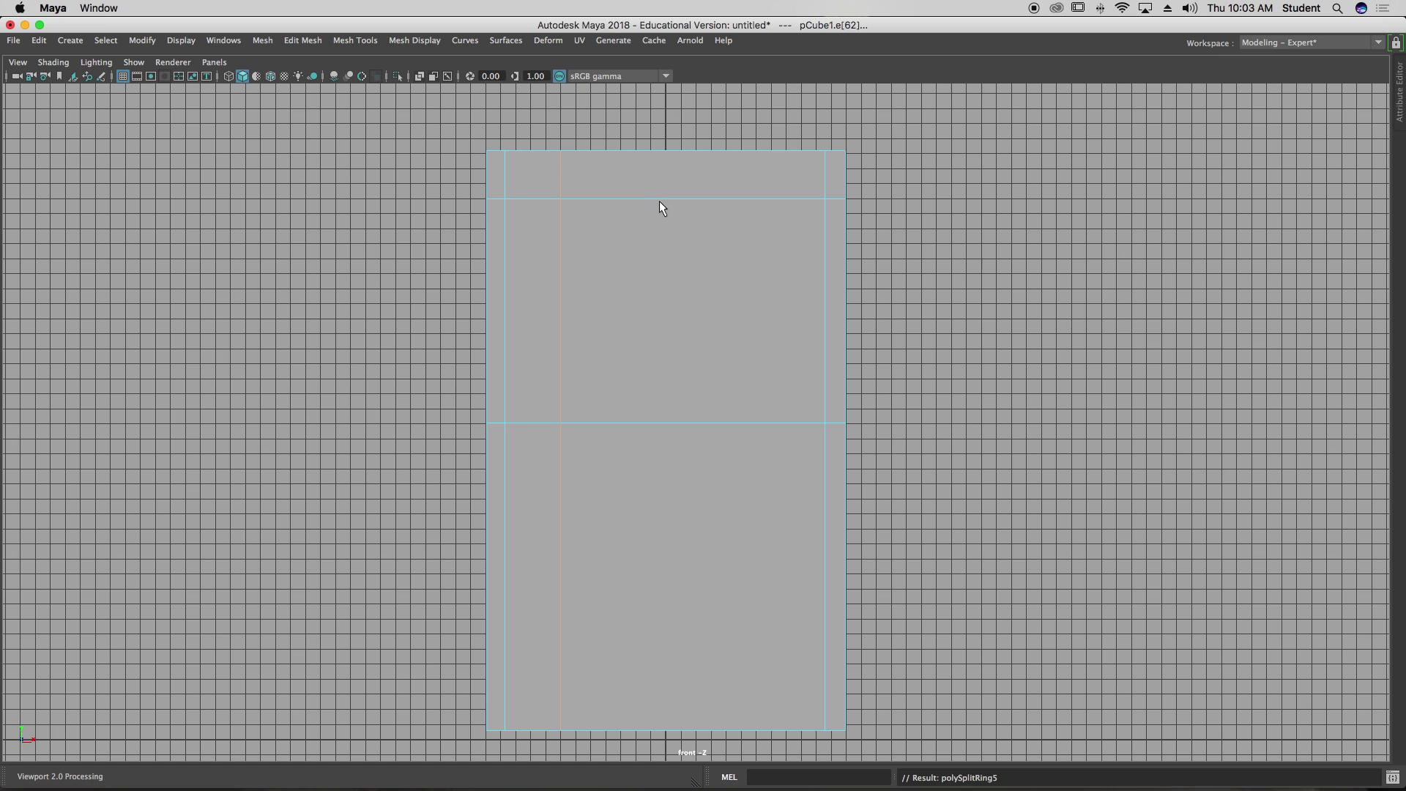
pyautogui.moveTo(660, 202); pyautogui.dragTo(736, 202)
pyautogui.click(680, 200)
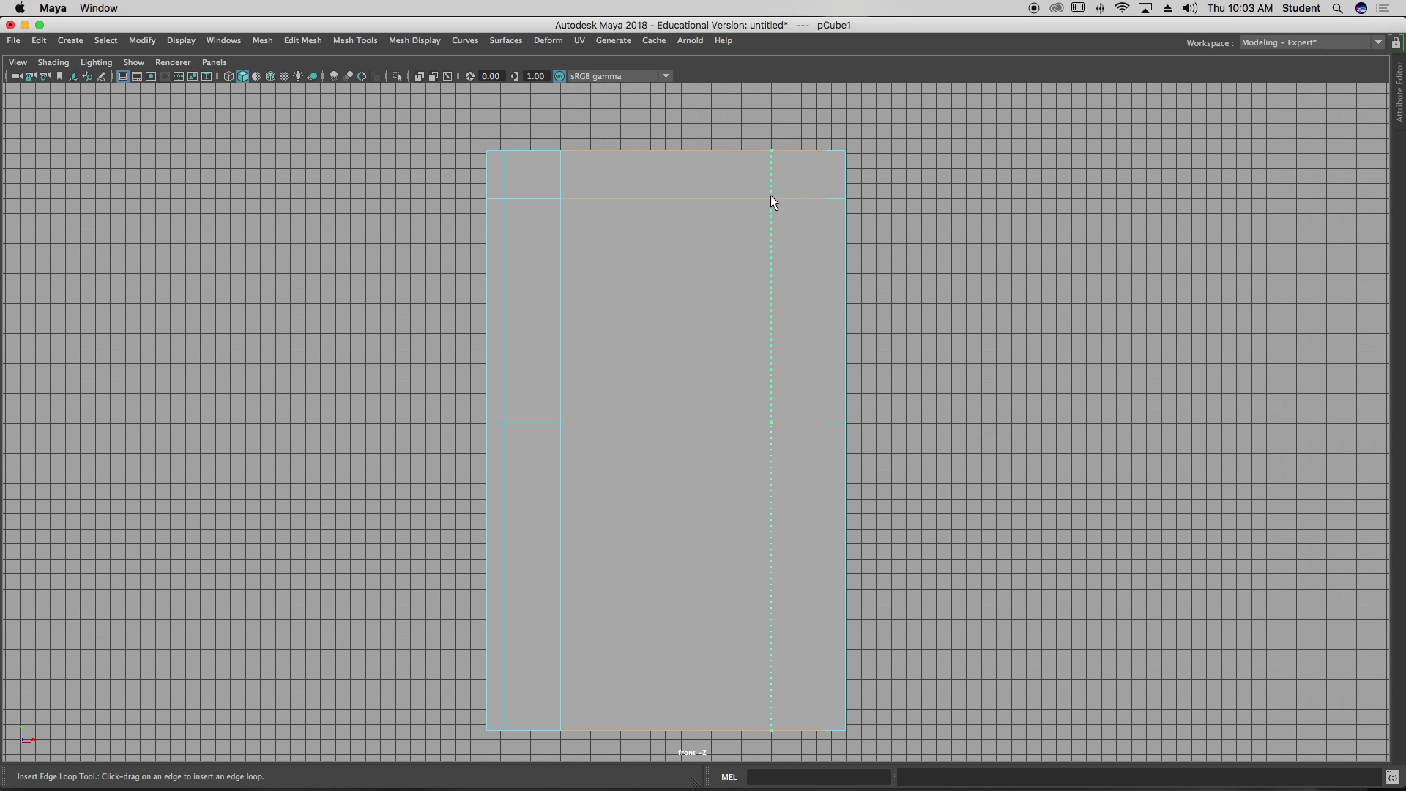
pyautogui.moveTo(771, 195); pyautogui.dragTo(771, 195)
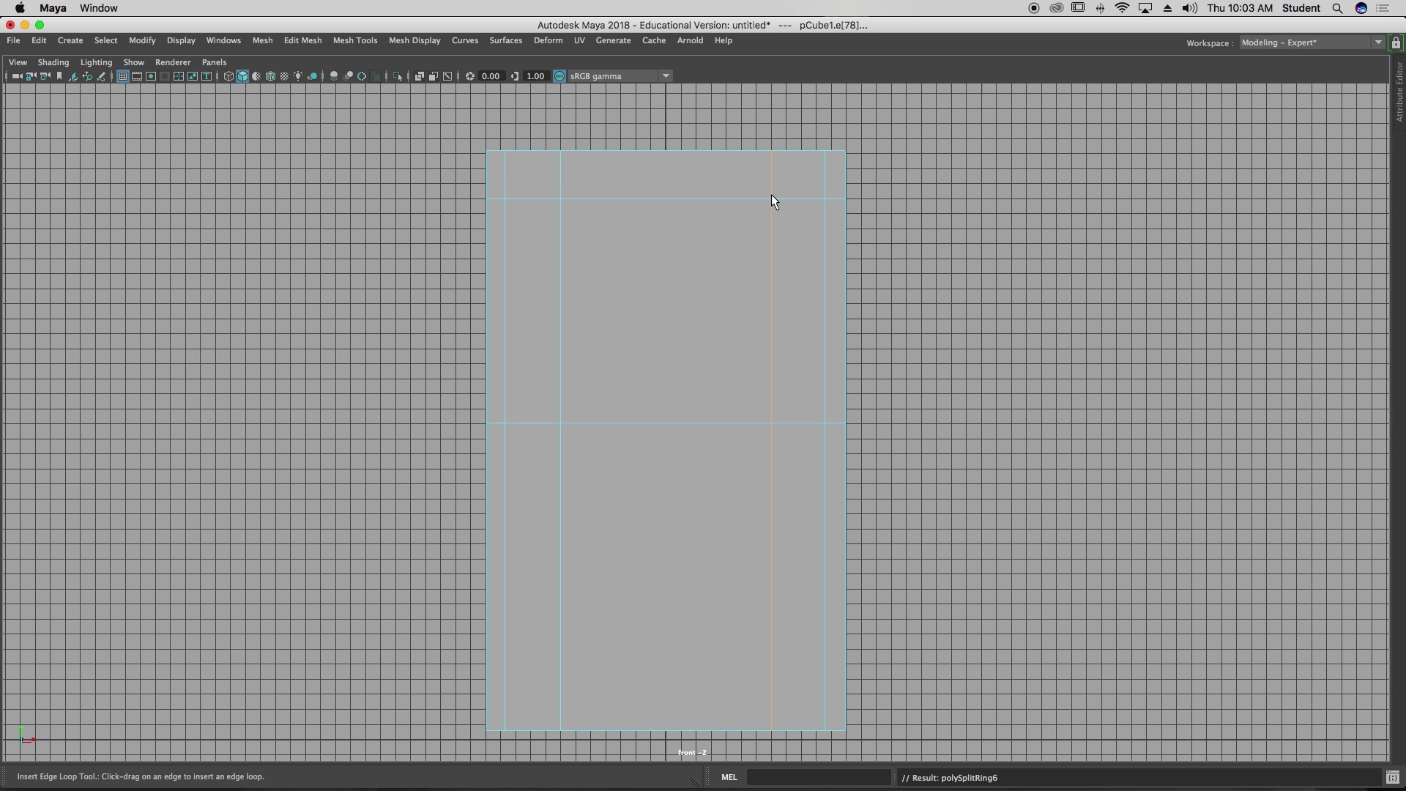
pyautogui.press('w')
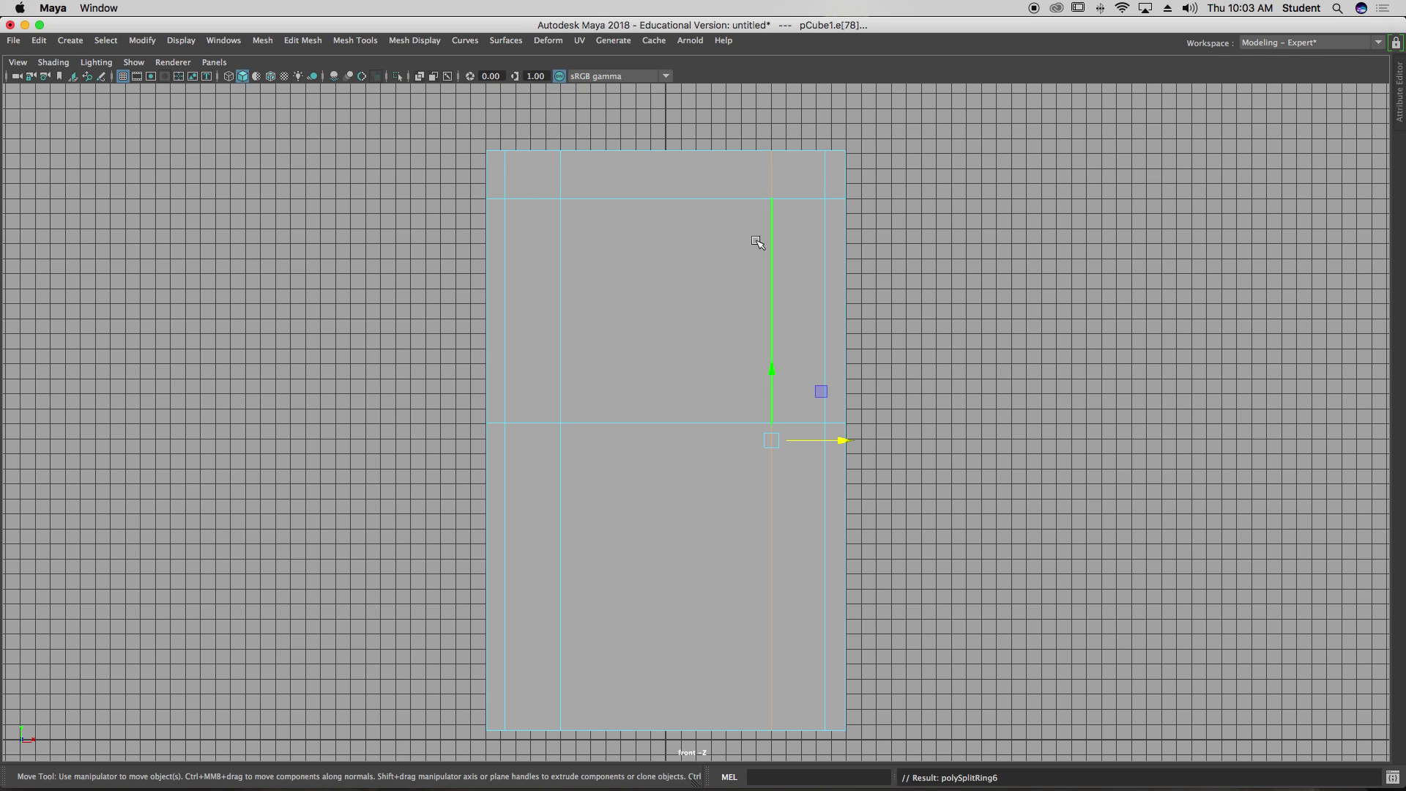
pyautogui.moveTo(844, 440); pyautogui.dragTo(849, 444)
# Step: Return to the perspective view, examine the slab's edge-loop layout, and clear the edge selection
pyautogui.doubleClick(569, 301)
pyautogui.press('space')
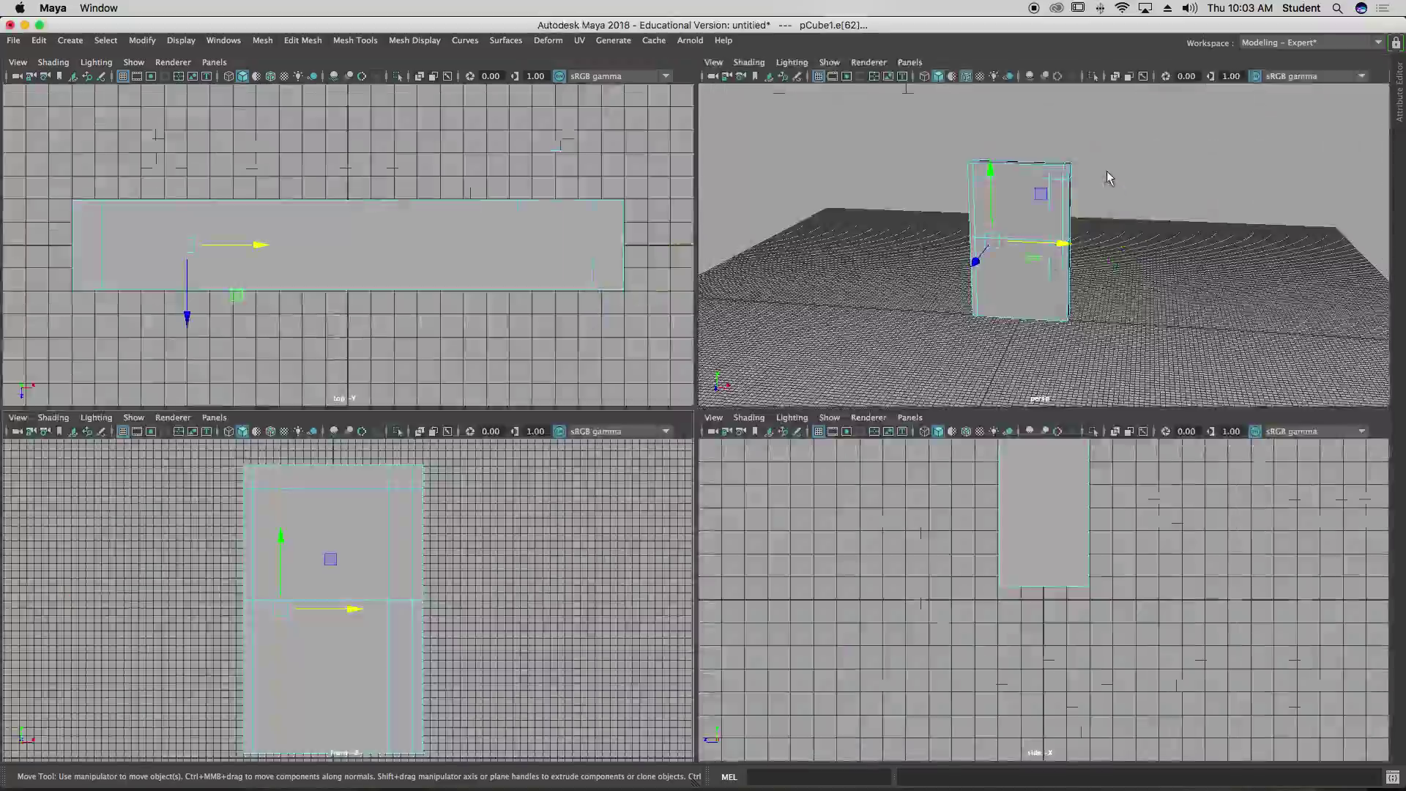
pyautogui.press('space')
pyautogui.keyDown('alt'); pyautogui.moveTo(1103, 212); pyautogui.dragTo(926, 292); pyautogui.keyUp('alt')
pyautogui.click(879, 290)
pyautogui.click(615, 370)
pyautogui.press('q')
pyautogui.click(920, 323)
pyautogui.click(577, 350)
pyautogui.moveTo(577, 351)
pyautogui.keyDown('alt'); pyautogui.mouseDown()
pyautogui.moveTo(638, 288)
pyautogui.moveTo(696, 410)
pyautogui.moveTo(581, 337)
pyautogui.mouseUp(); pyautogui.keyUp('alt')
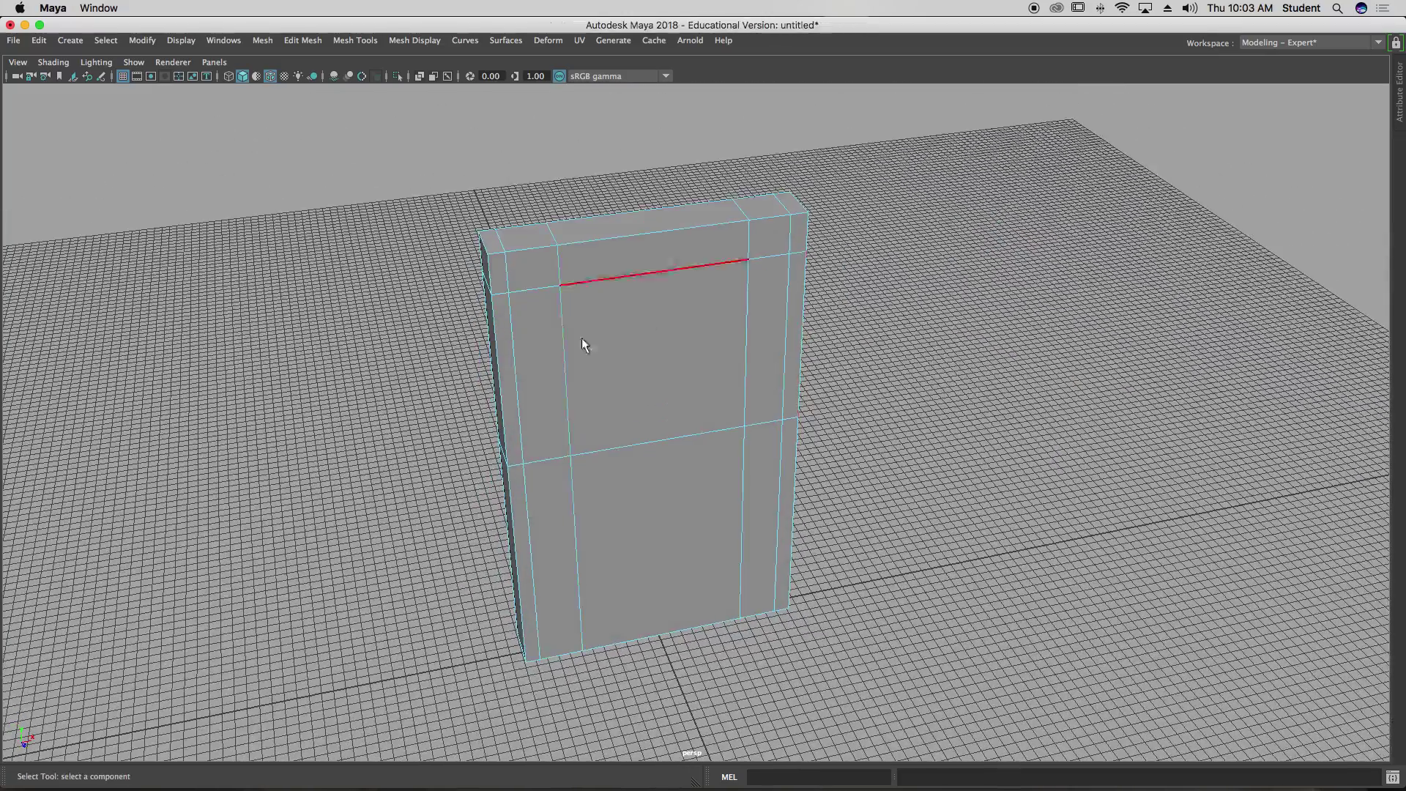
# Step: Select the left inner vertical edge loop and nudge it slightly along the X axis
pyautogui.click(569, 341)
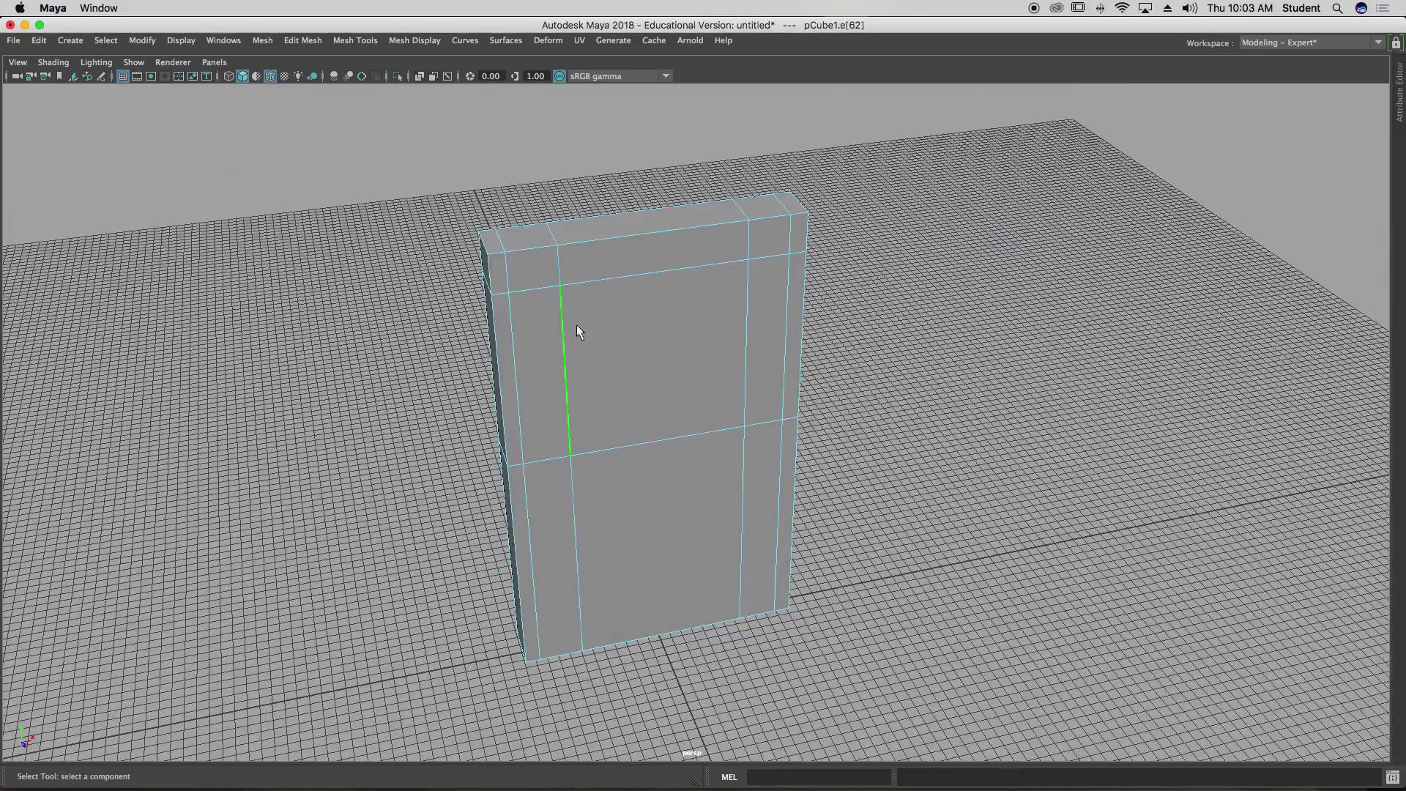
pyautogui.keyDown('shift'); pyautogui.click(564, 270); pyautogui.keyUp('shift')
pyautogui.keyDown('alt'); pyautogui.moveTo(687, 261); pyautogui.dragTo(930, 296); pyautogui.keyUp('alt')
pyautogui.press('w')
pyautogui.moveTo(617, 407); pyautogui.dragTo(618, 411)
pyautogui.keyDown('alt'); pyautogui.moveTo(703, 396); pyautogui.dragTo(655, 451); pyautogui.keyUp('alt')
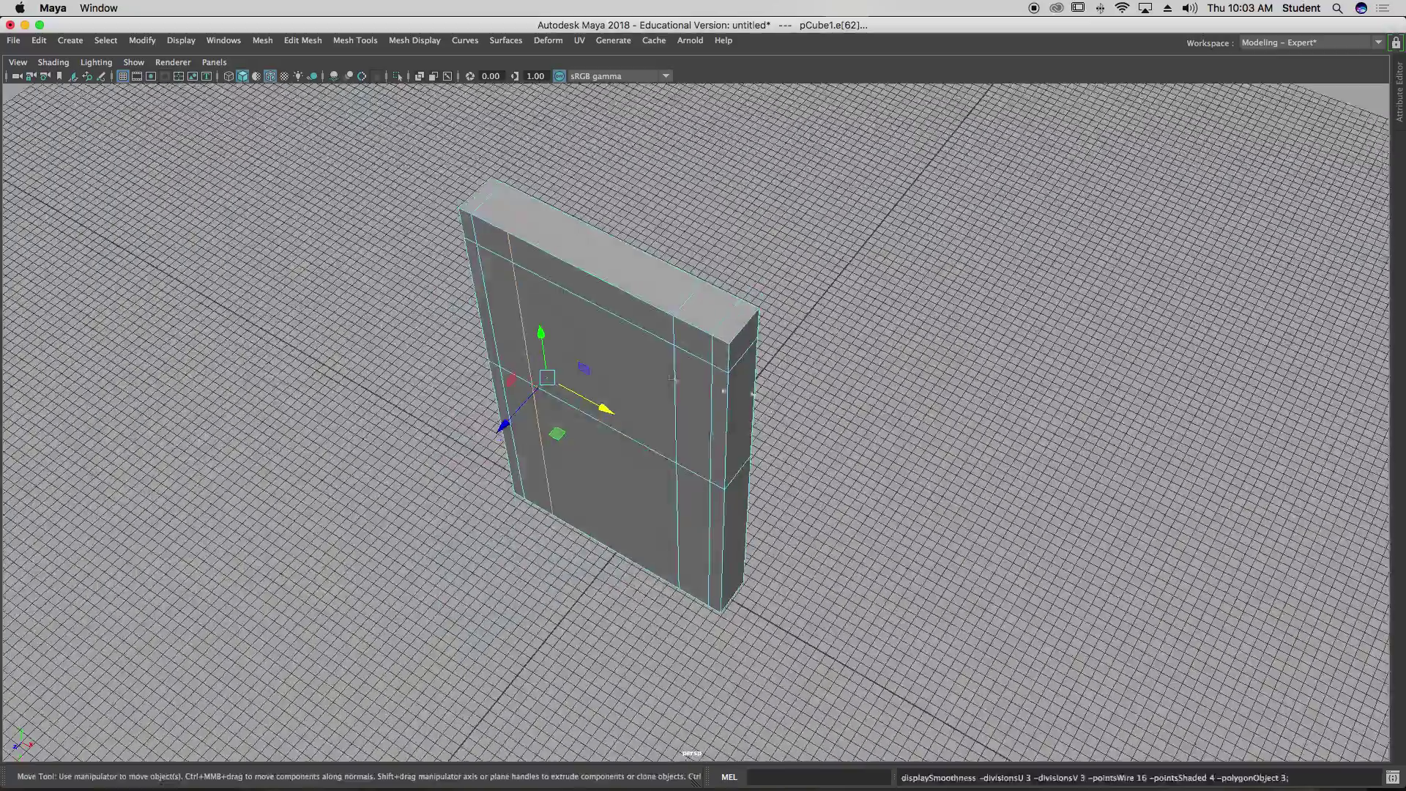
# Step: Preview the slab with smooth mesh display, check its rounded shape, and return to the unsmoothed display
pyautogui.press('3')
pyautogui.moveTo(715, 345); pyautogui.dragTo(738, 354, button='right')
pyautogui.keyDown('alt'); pyautogui.moveTo(738, 355); pyautogui.dragTo(963, 305); pyautogui.keyUp('alt')
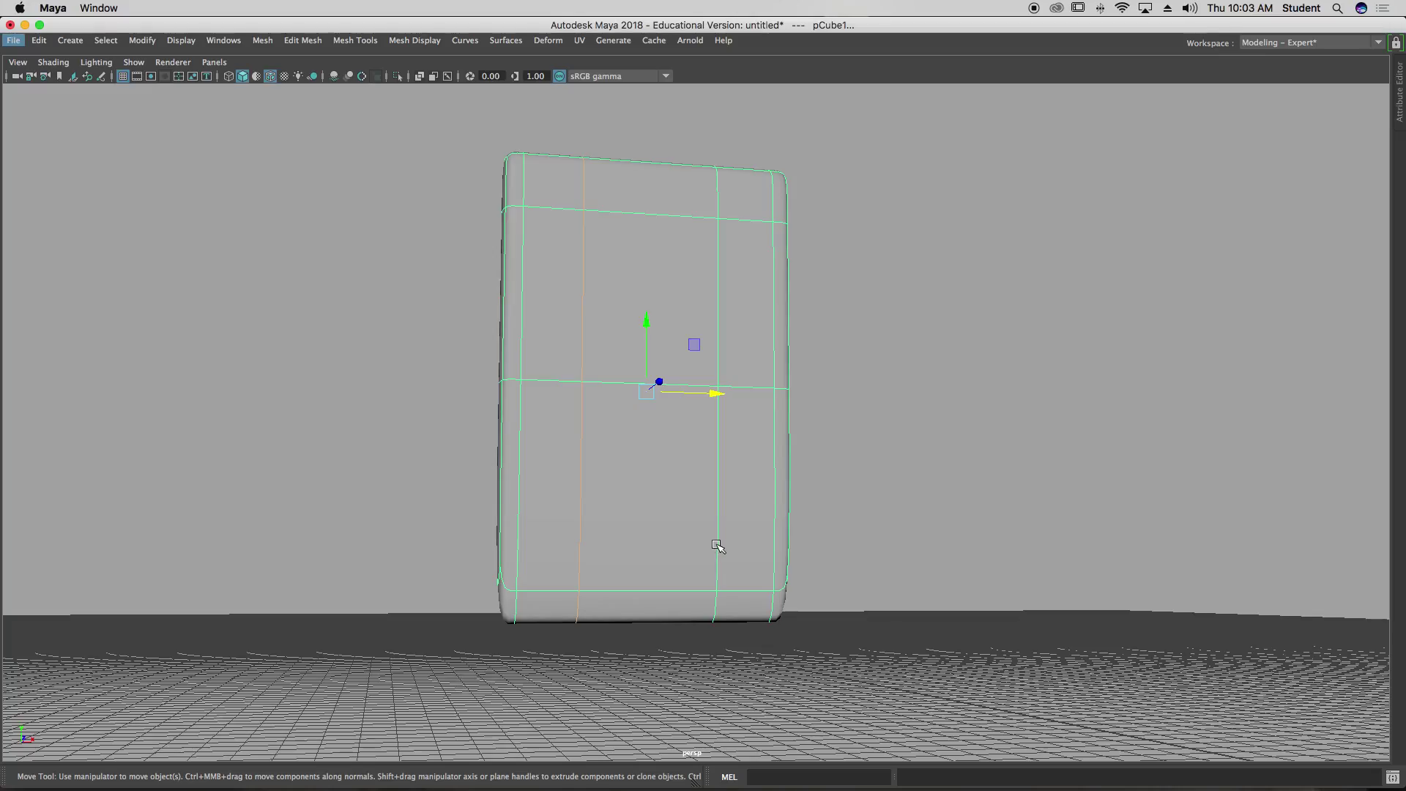
pyautogui.keyDown('alt'); pyautogui.moveTo(715, 462); pyautogui.dragTo(668, 481); pyautogui.keyUp('alt')
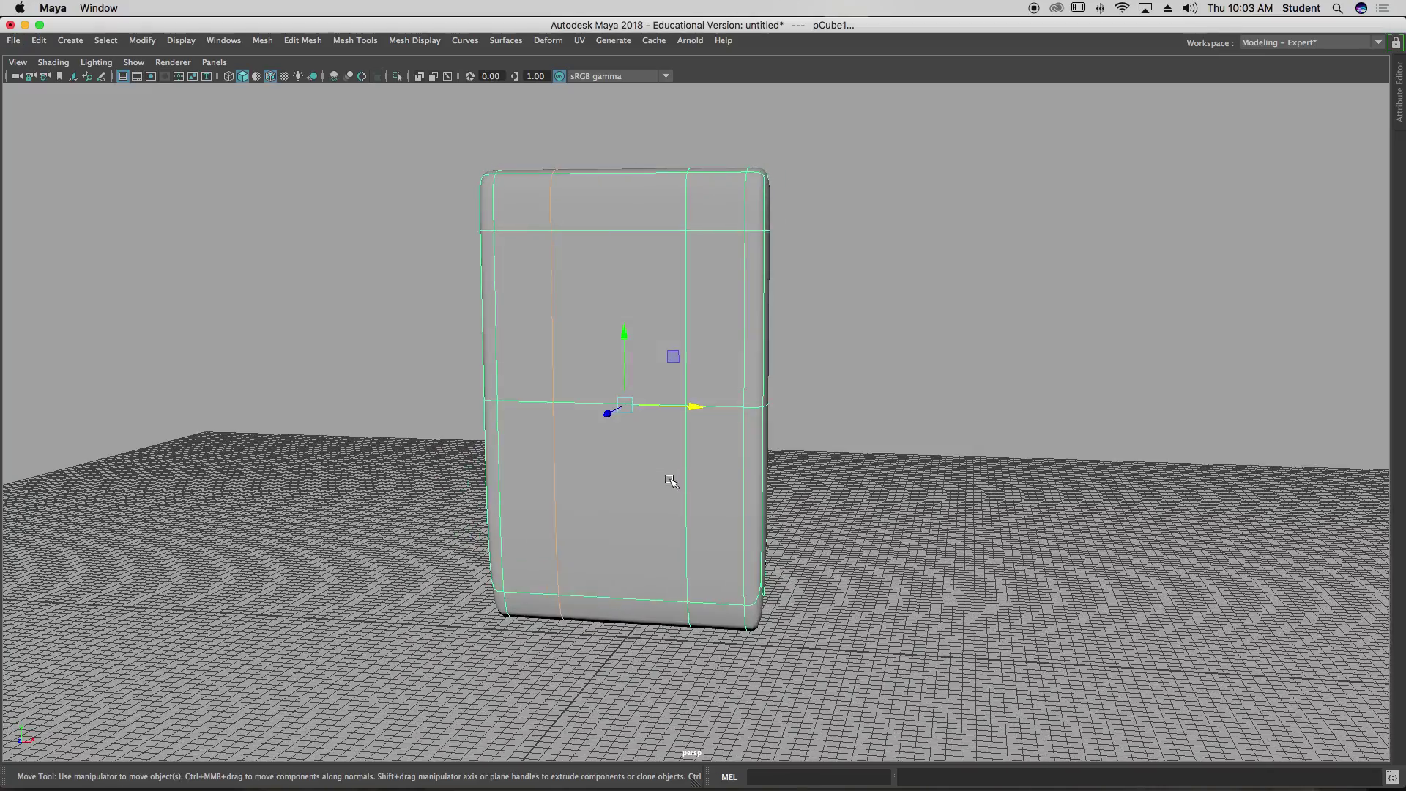
pyautogui.press('1')
# Step: Deselect the slab and examine its edge layout from the front and the sides
pyautogui.click(781, 349)
pyautogui.keyDown('alt'); pyautogui.moveTo(782, 349); pyautogui.dragTo(856, 396); pyautogui.keyUp('alt')
pyautogui.keyDown('alt'); pyautogui.moveTo(595, 444); pyautogui.dragTo(717, 380); pyautogui.keyUp('alt')
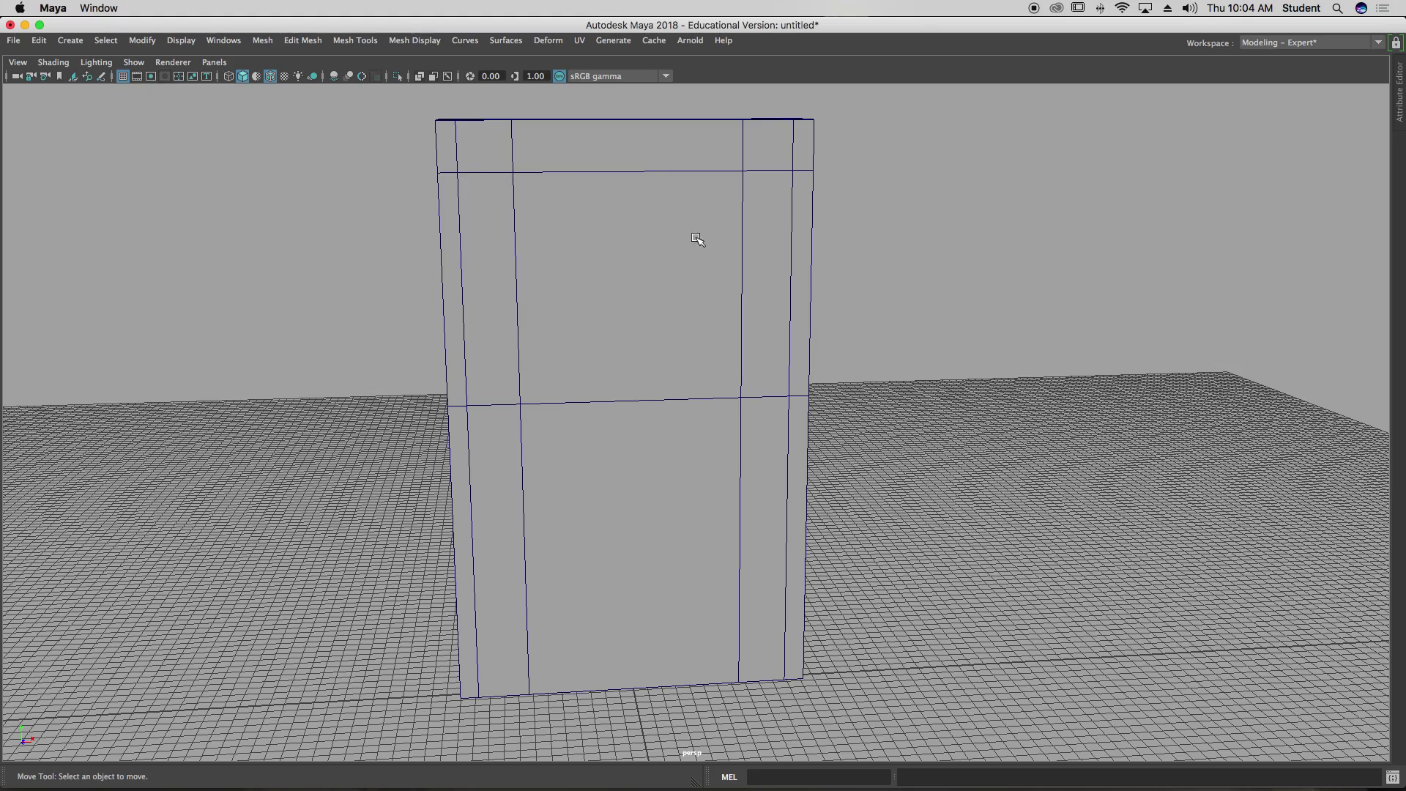
pyautogui.keyDown('alt'); pyautogui.moveTo(628, 408); pyautogui.dragTo(690, 394); pyautogui.keyUp('alt')
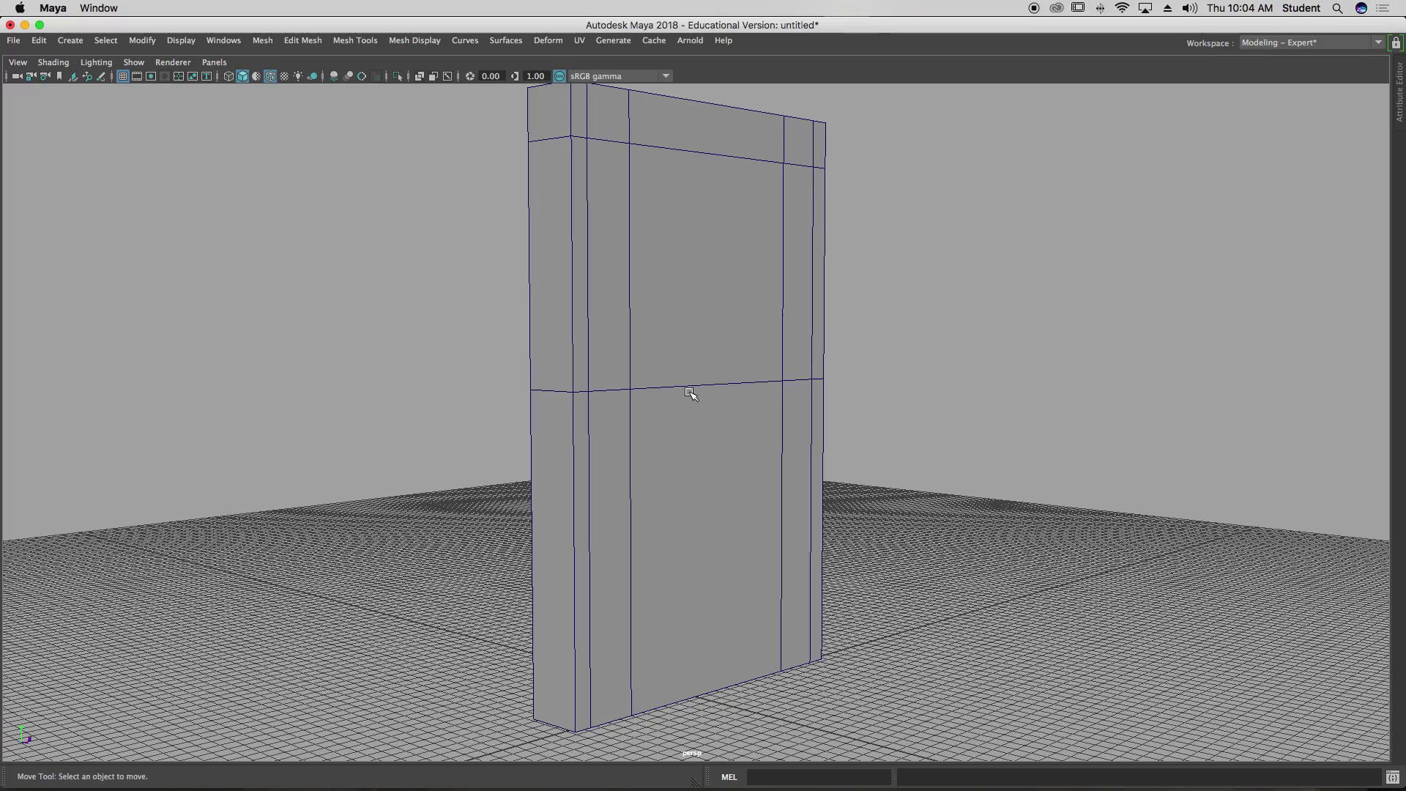
pyautogui.keyDown('alt'); pyautogui.moveTo(763, 411); pyautogui.dragTo(657, 380); pyautogui.keyUp('alt')
pyautogui.keyDown('alt'); pyautogui.moveTo(895, 379); pyautogui.dragTo(722, 293); pyautogui.keyUp('alt')
pyautogui.keyDown('alt'); pyautogui.moveTo(673, 415); pyautogui.dragTo(723, 403); pyautogui.keyUp('alt')
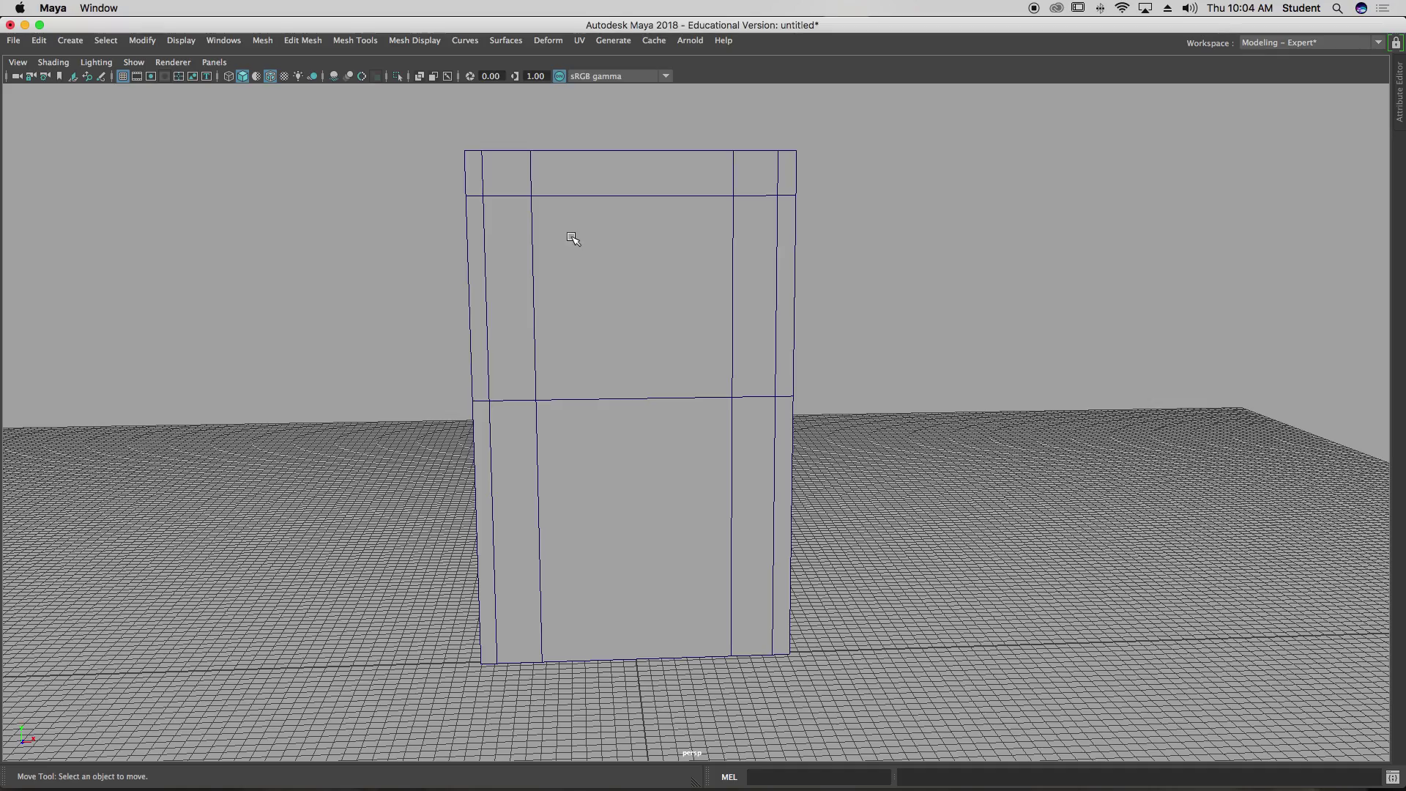
pyautogui.keyDown('alt'); pyautogui.moveTo(857, 640); pyautogui.dragTo(538, 191); pyautogui.keyUp('alt')
# Step: Insert three tight horizontal edge loops: just below the top edge, just above the upper loop, and just below the middle loop
pyautogui.press('g')
pyautogui.keyDown('alt'); pyautogui.moveTo(687, 201); pyautogui.dragTo(614, 283); pyautogui.keyUp('alt')
pyautogui.moveTo(570, 356); pyautogui.dragTo(606, 285)
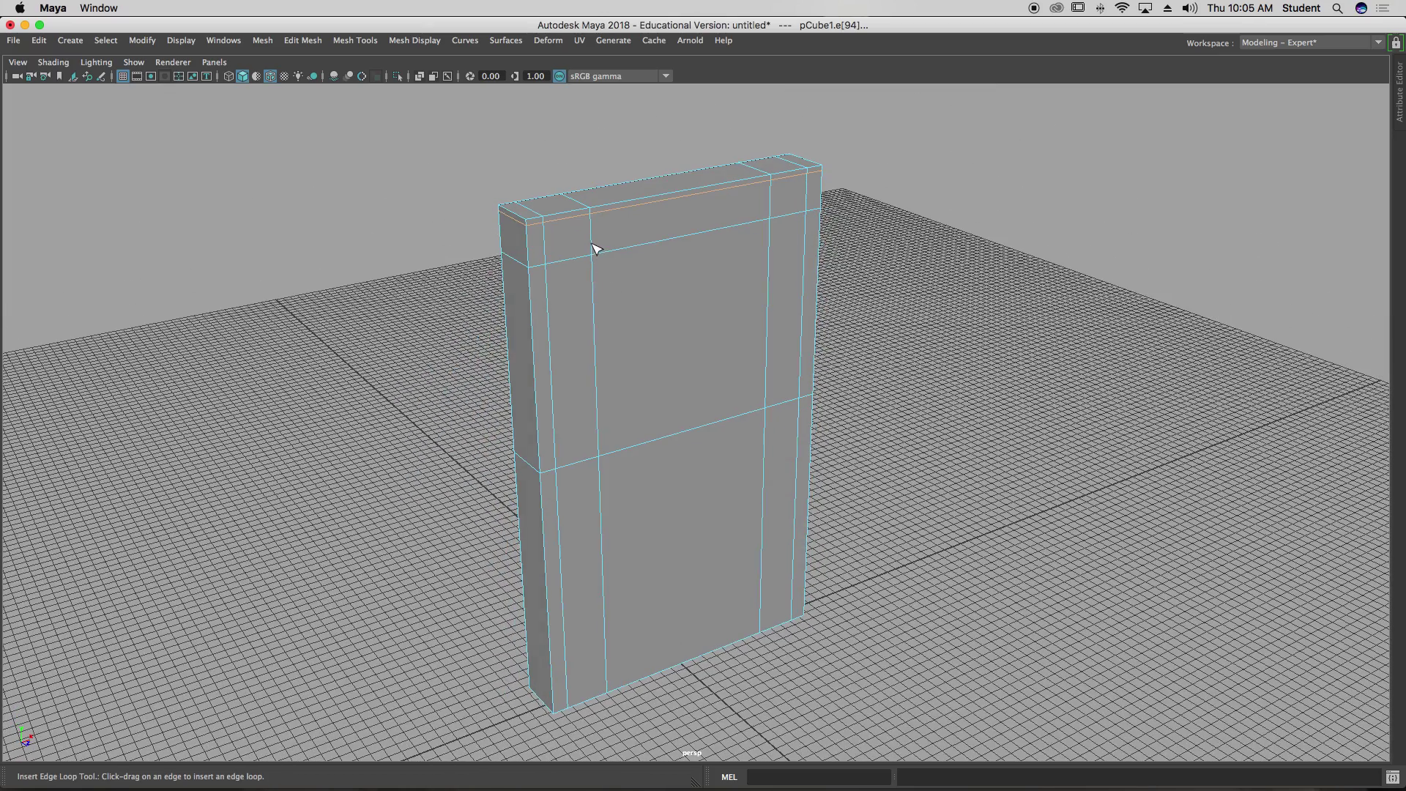
pyautogui.moveTo(595, 249); pyautogui.dragTo(595, 253)
pyautogui.click(595, 254)
pyautogui.keyDown('alt'); pyautogui.moveTo(595, 254); pyautogui.dragTo(635, 281); pyautogui.keyUp('alt')
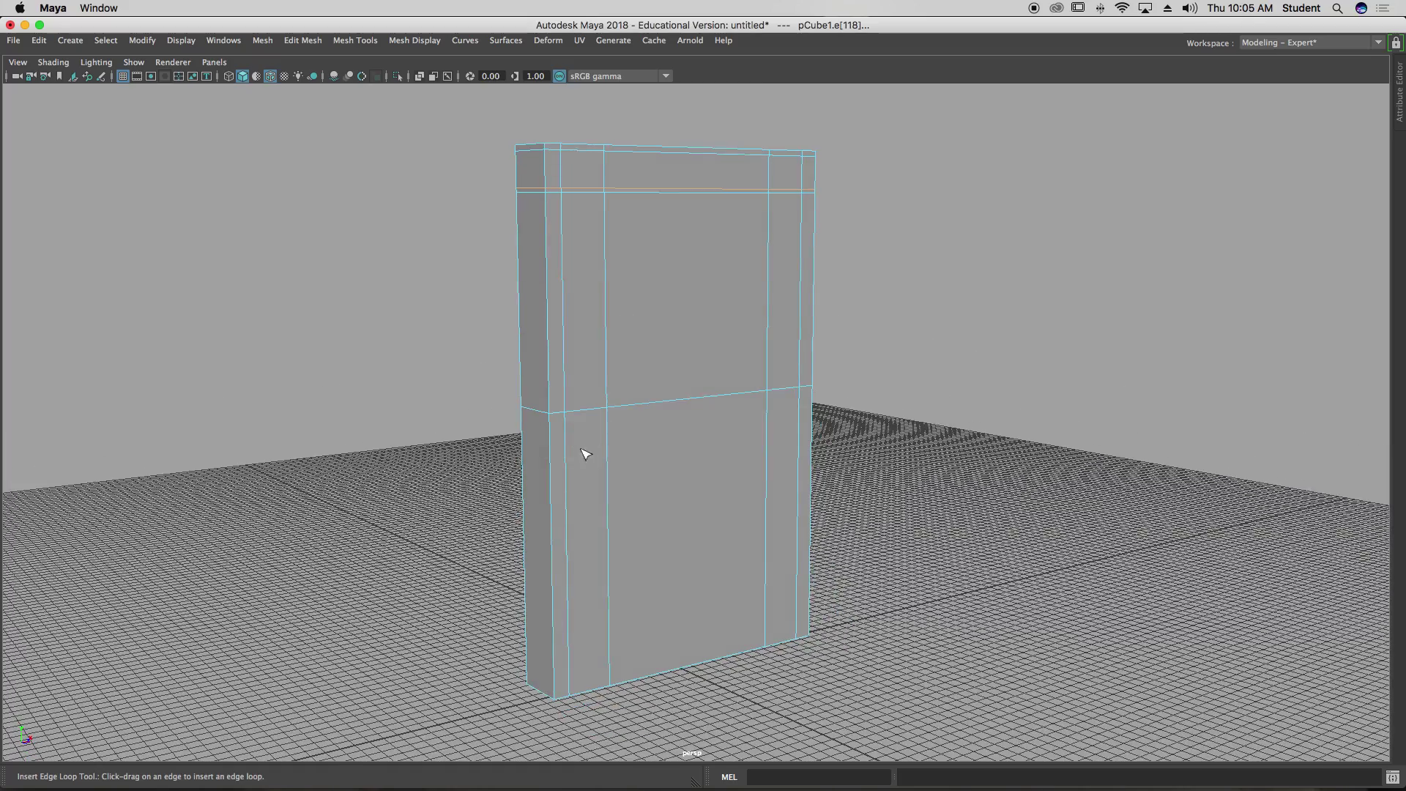
pyautogui.click(556, 422)
# Step: Insert two edge loops around the slab's narrow sides, one close to the front face and one close to the back face
pyautogui.keyDown('alt'); pyautogui.moveTo(534, 420); pyautogui.dragTo(750, 362); pyautogui.keyUp('alt')
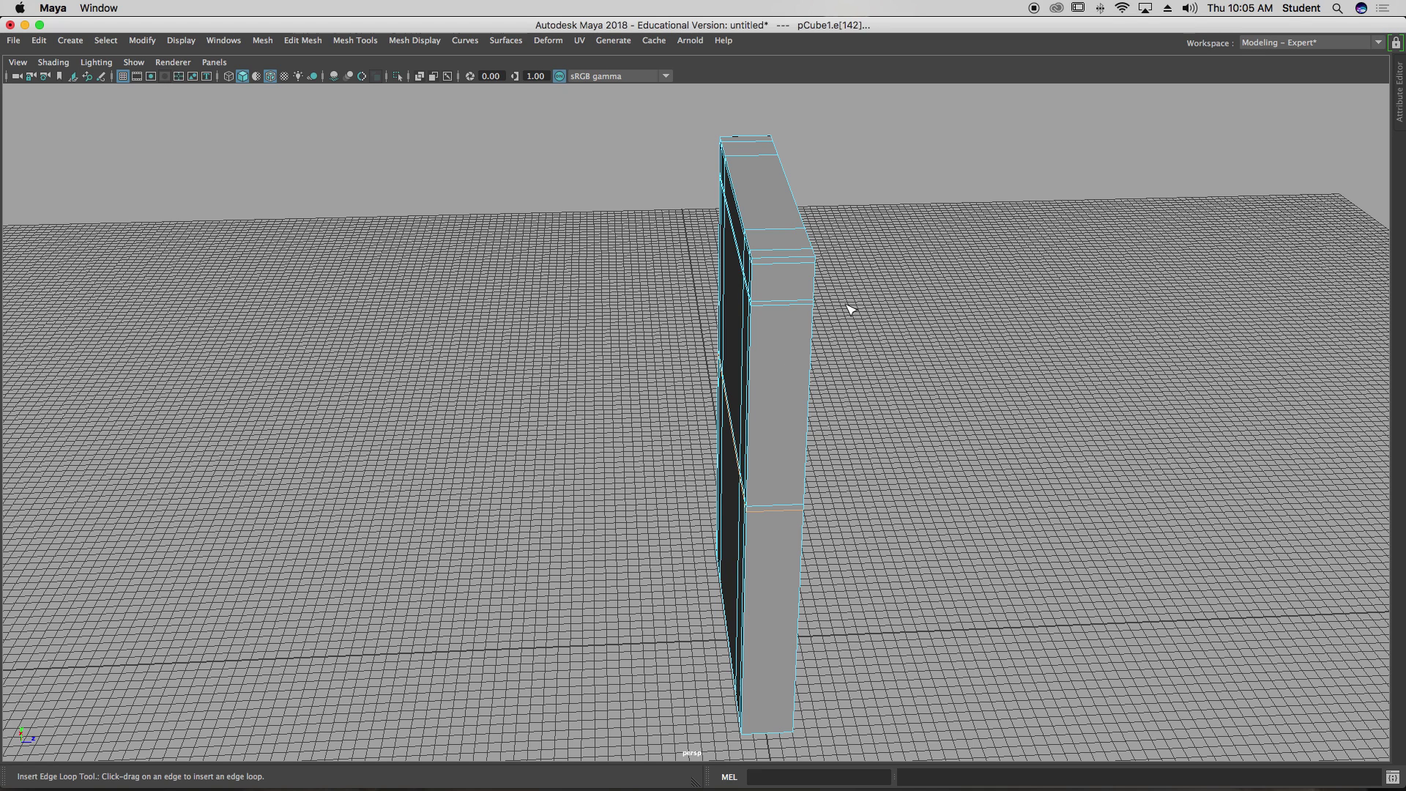
pyautogui.keyDown('alt'); pyautogui.moveTo(881, 270); pyautogui.dragTo(808, 282); pyautogui.keyUp('alt')
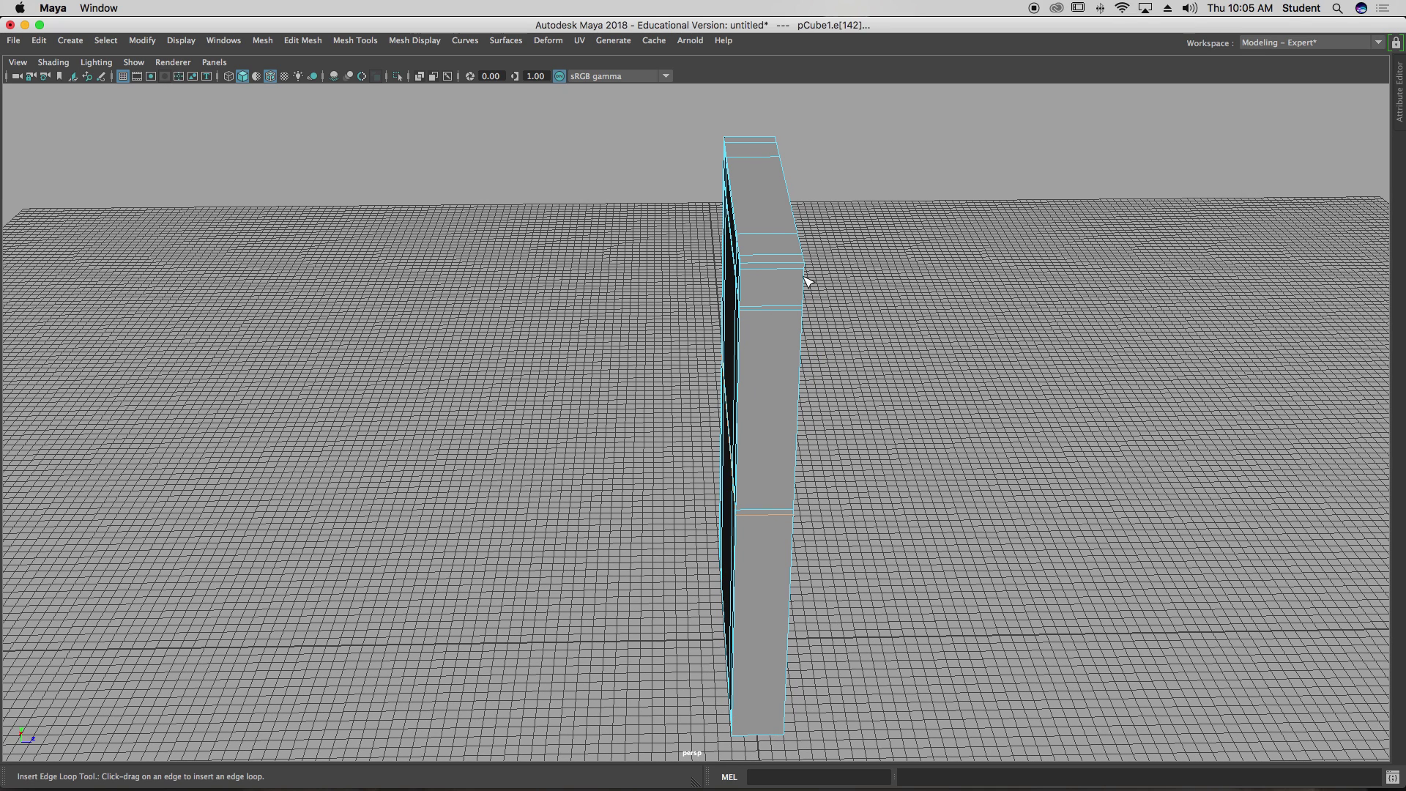
pyautogui.click(758, 259)
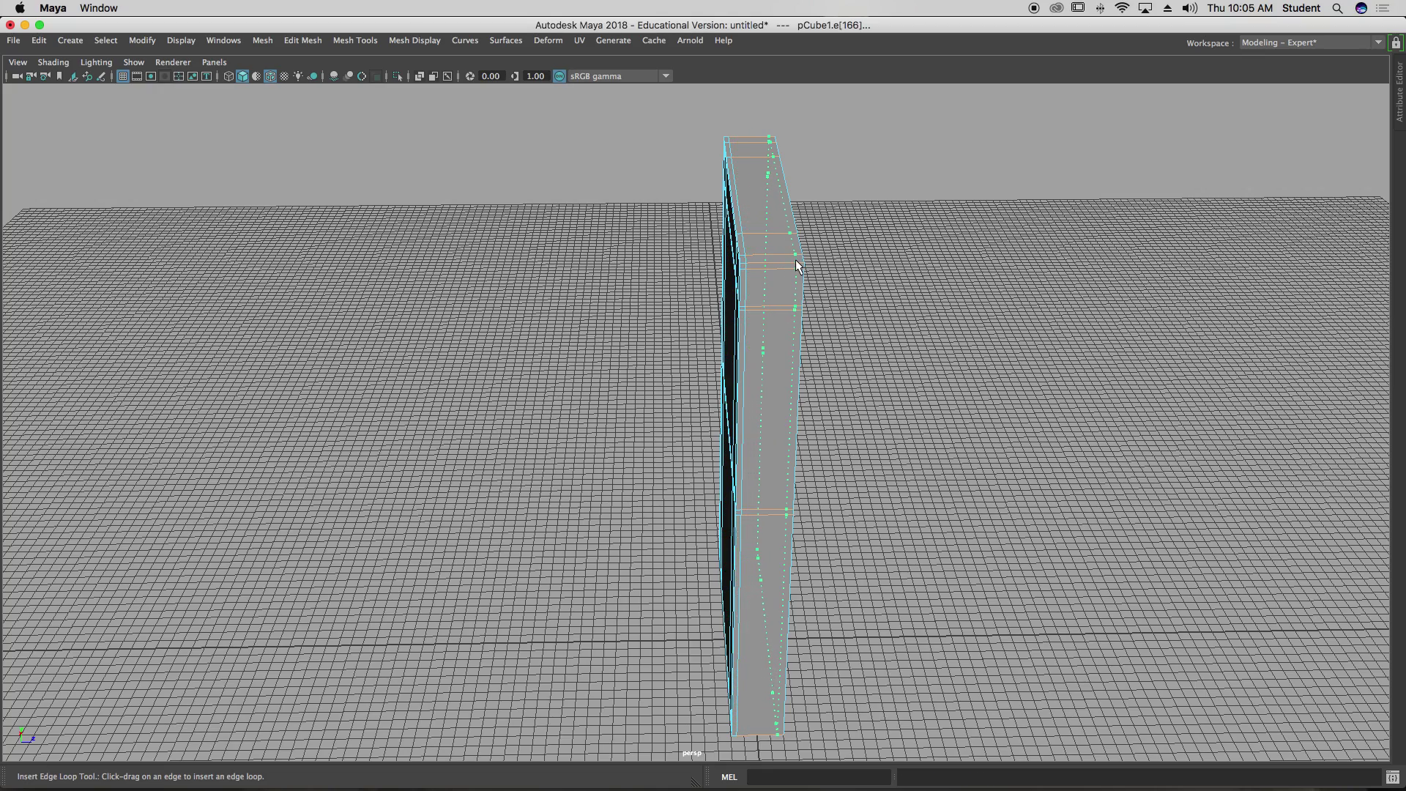
pyautogui.click(798, 261)
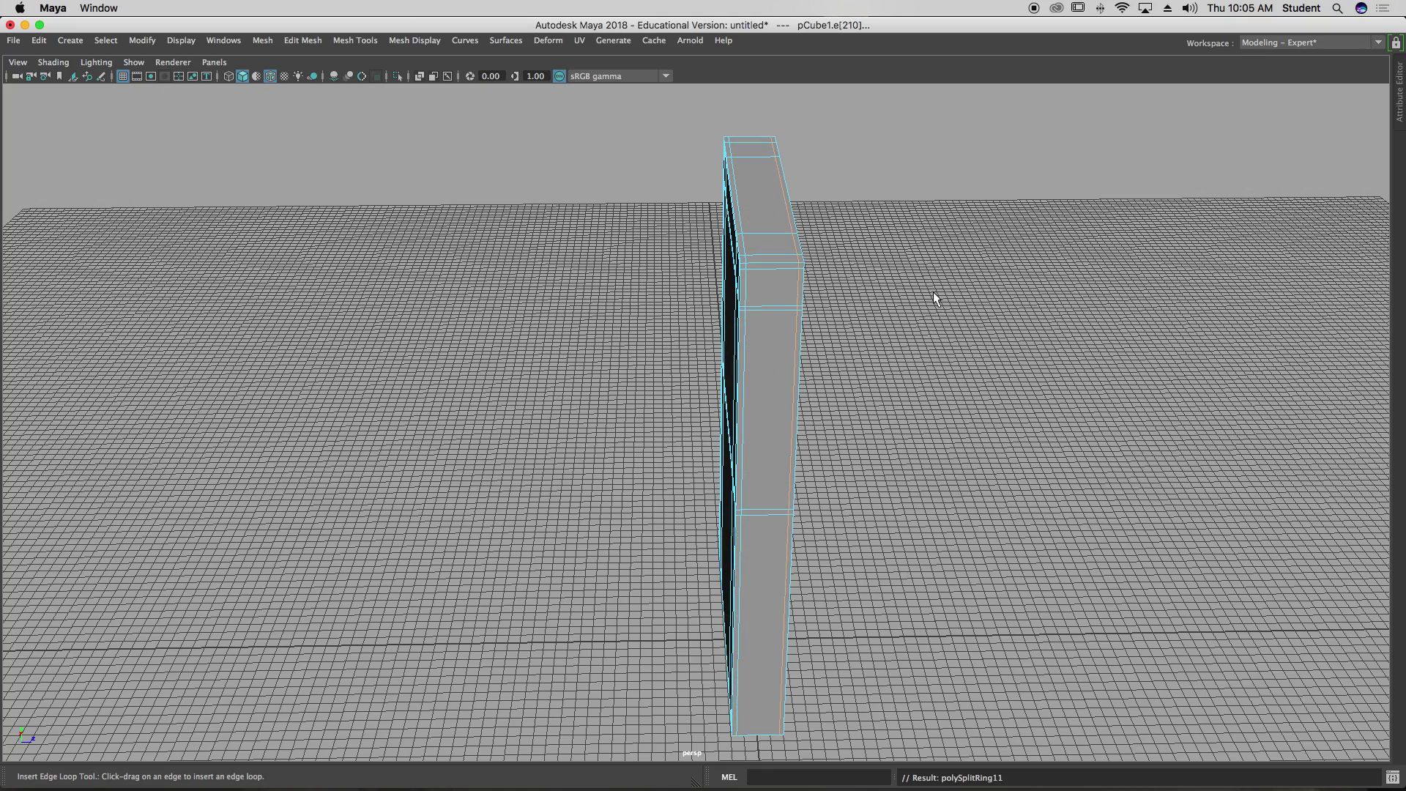
pyautogui.keyDown('alt'); pyautogui.moveTo(904, 288); pyautogui.dragTo(816, 292); pyautogui.keyUp('alt')
# Step: Preview the smoothed slab in object mode, with wireframe on shaded turned off and back on
pyautogui.press('w')
pyautogui.keyDown('alt'); pyautogui.moveTo(1013, 305); pyautogui.dragTo(684, 315); pyautogui.keyUp('alt')
pyautogui.moveTo(687, 323); pyautogui.dragTo(758, 301, button='right')
pyautogui.keyDown('alt'); pyautogui.moveTo(769, 286); pyautogui.dragTo(933, 327); pyautogui.keyUp('alt')
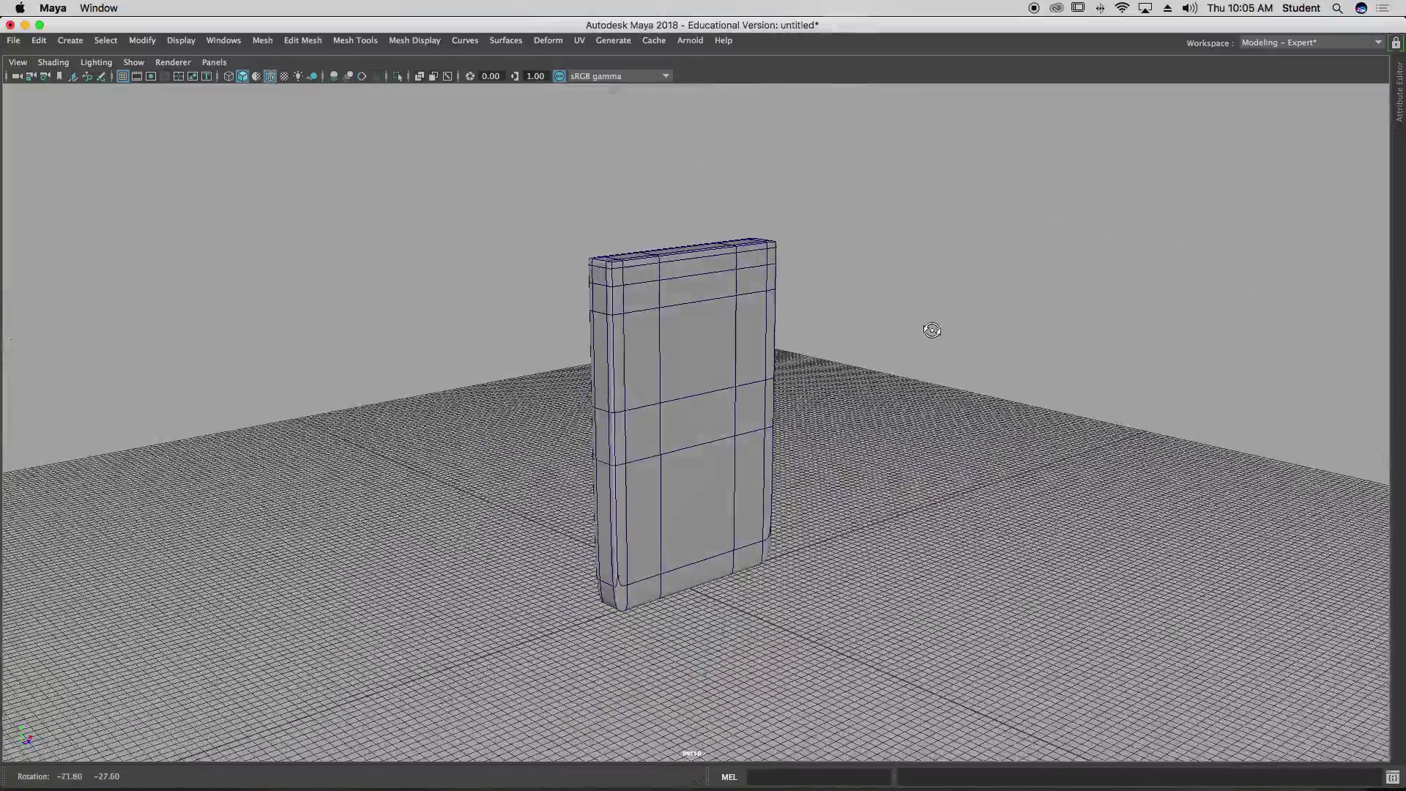
pyautogui.click(271, 76)
pyautogui.moveTo(279, 117)
pyautogui.keyDown('alt'); pyautogui.mouseDown()
pyautogui.moveTo(312, 190)
pyautogui.moveTo(367, 252)
pyautogui.moveTo(605, 226)
pyautogui.moveTo(364, 222)
pyautogui.moveTo(329, 248)
pyautogui.moveTo(349, 271)
pyautogui.moveTo(526, 237)
pyautogui.moveTo(464, 222)
pyautogui.mouseUp(); pyautogui.keyUp('alt')
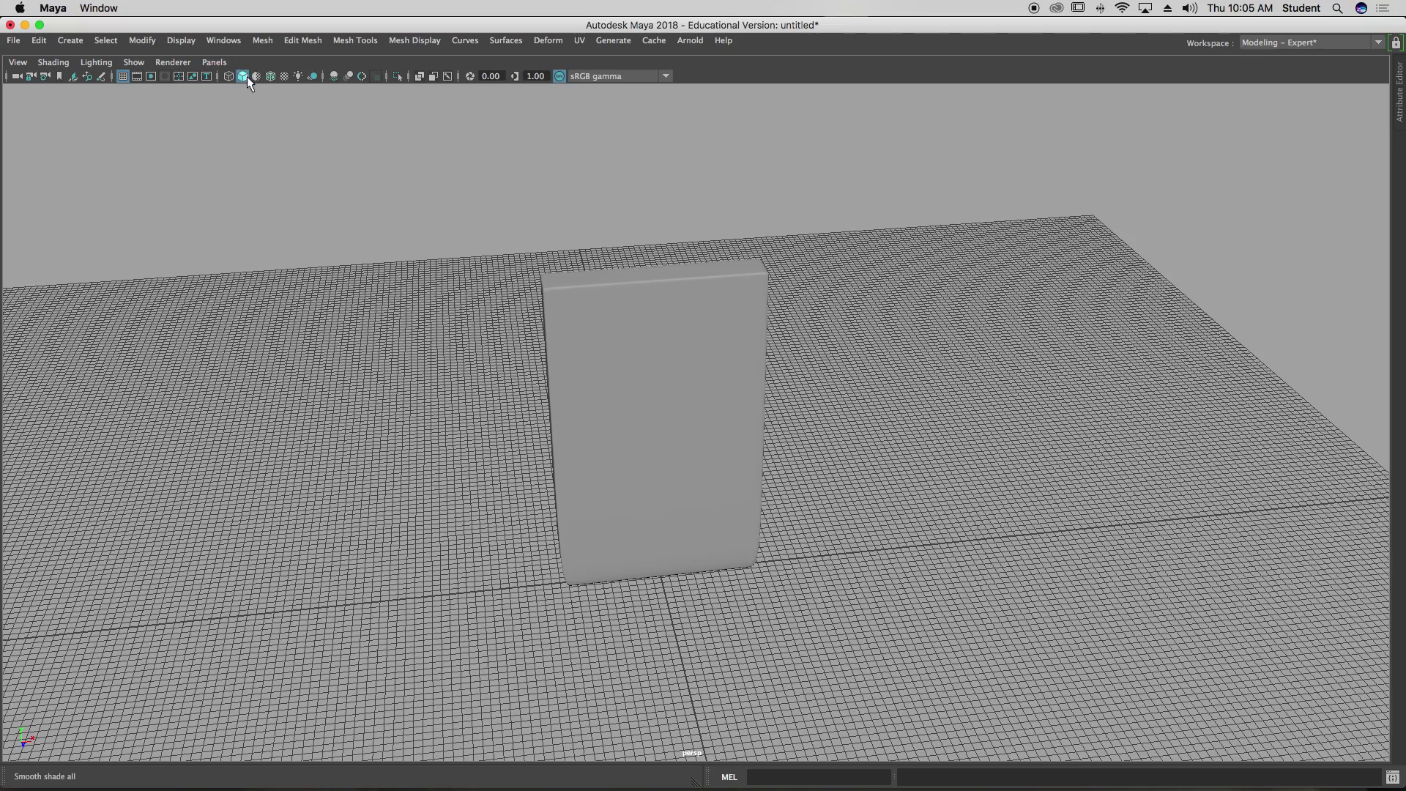
pyautogui.click(268, 76)
pyautogui.keyDown('alt'); pyautogui.moveTo(611, 344); pyautogui.dragTo(609, 317); pyautogui.keyUp('alt')
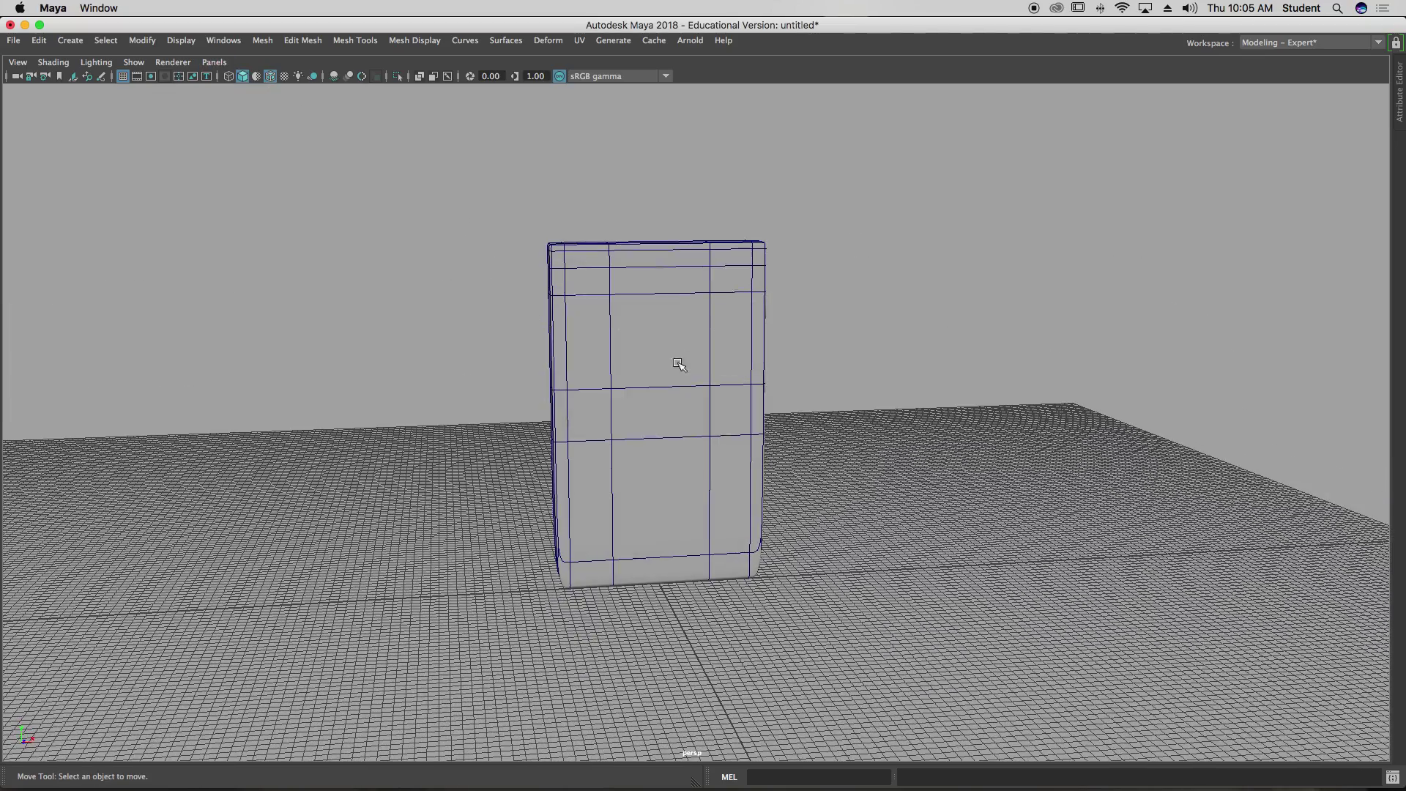
# Step: Select the slab's inner vertical edge loop on the left and move it outward, closer to the slab's left side
pyautogui.click(614, 345)
pyautogui.press('q')
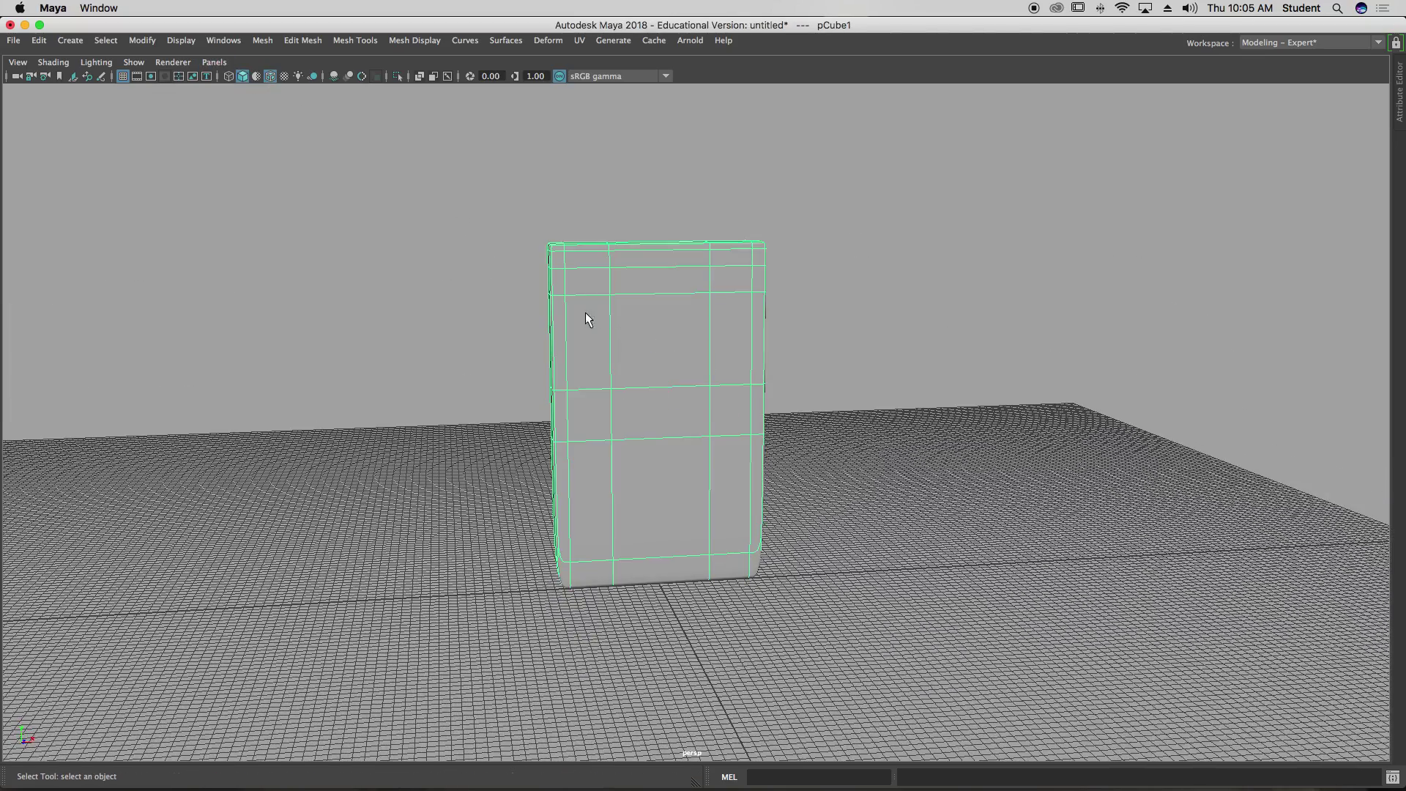
pyautogui.keyDown('alt'); pyautogui.moveTo(585, 312); pyautogui.dragTo(711, 331, button='right'); pyautogui.keyUp('alt')
pyautogui.keyDown('alt'); pyautogui.moveTo(711, 332); pyautogui.dragTo(596, 283); pyautogui.keyUp('alt')
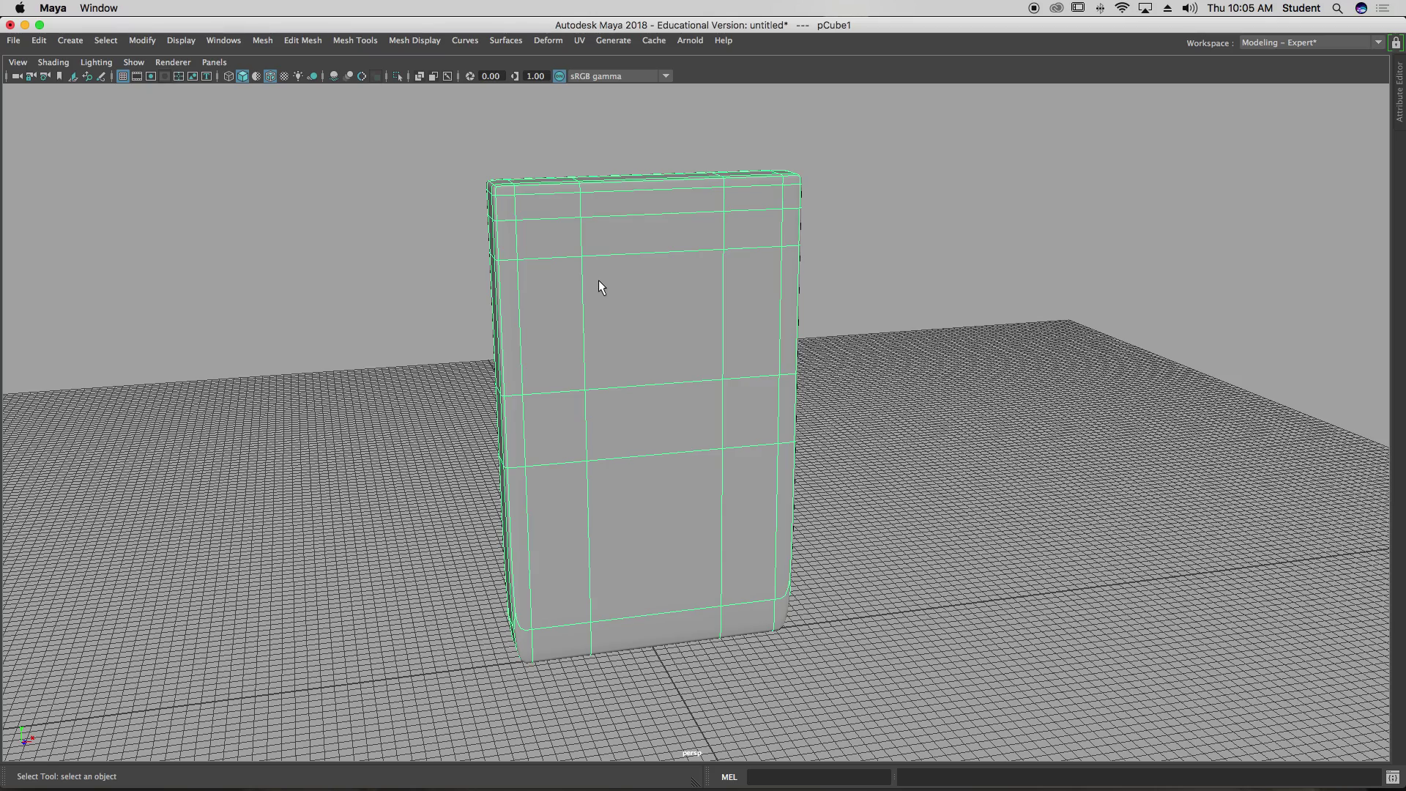
pyautogui.keyDown('alt'); pyautogui.moveTo(707, 312); pyautogui.dragTo(590, 288); pyautogui.keyUp('alt')
pyautogui.rightClick(593, 289)
pyautogui.click(591, 249)
pyautogui.doubleClick(576, 301)
pyautogui.press('w')
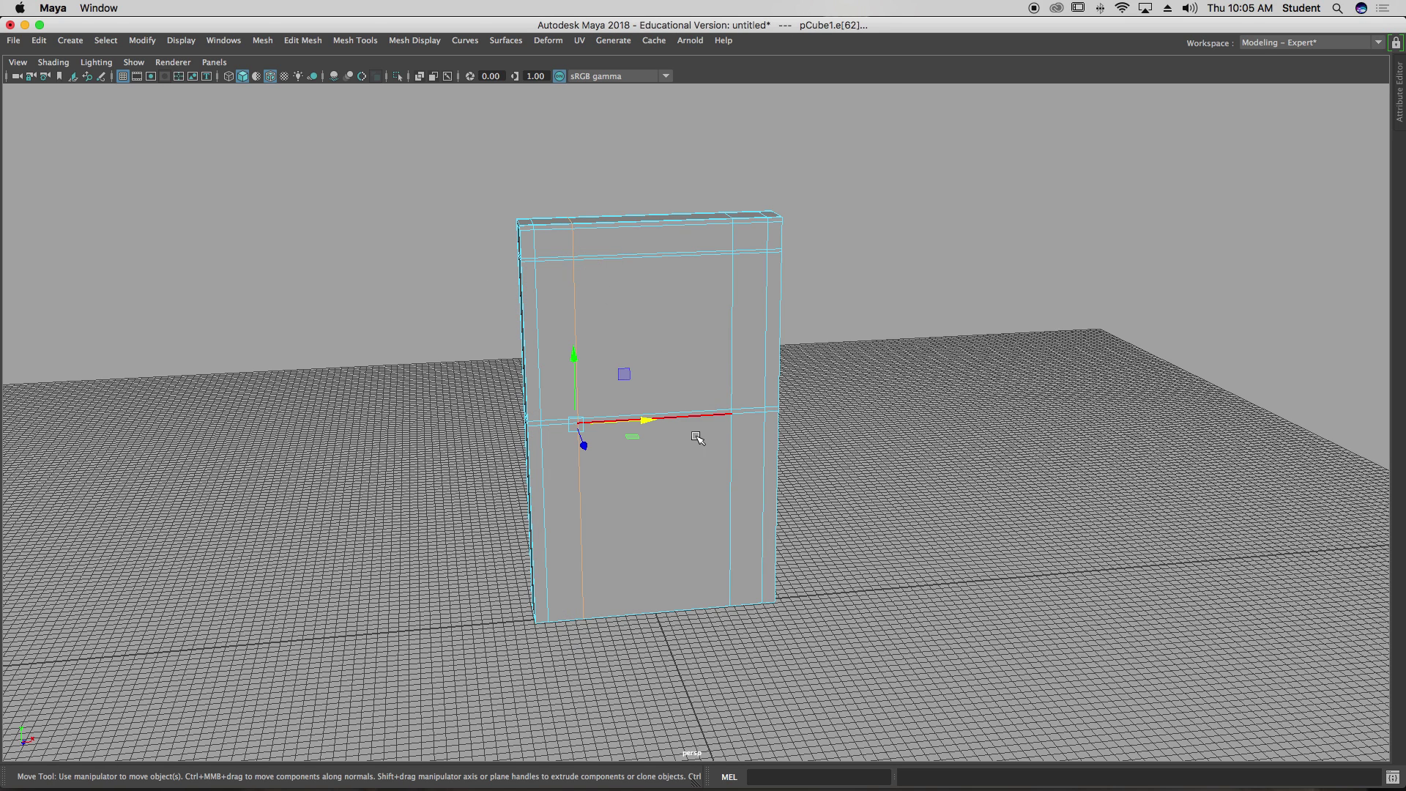
pyautogui.moveTo(649, 421); pyautogui.dragTo(629, 425)
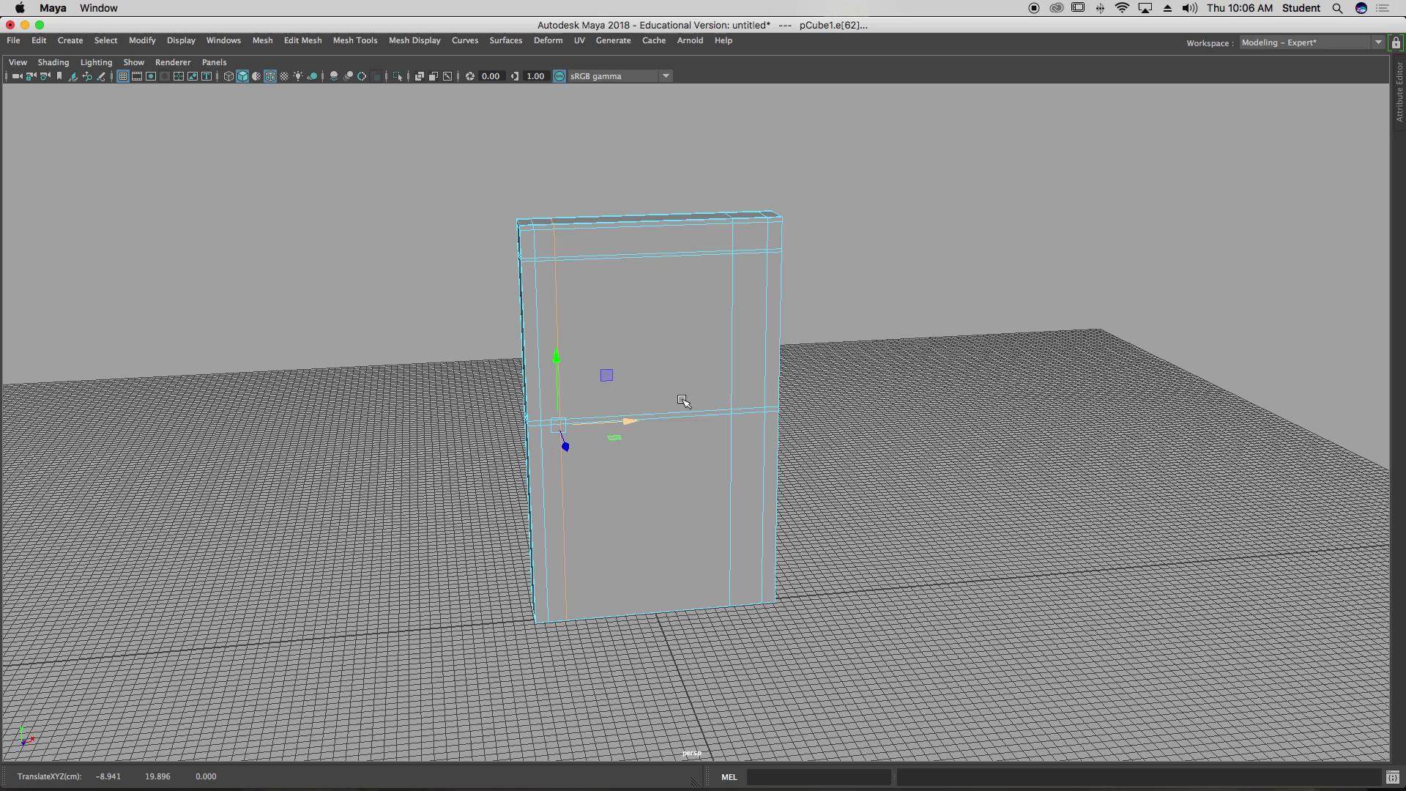
# Step: Move the inner vertical edge loop on the right outward toward the slab's right side and briefly preview the smoothed shape
pyautogui.doubleClick(739, 335)
pyautogui.moveTo(794, 411); pyautogui.dragTo(813, 412)
pyautogui.press('3')
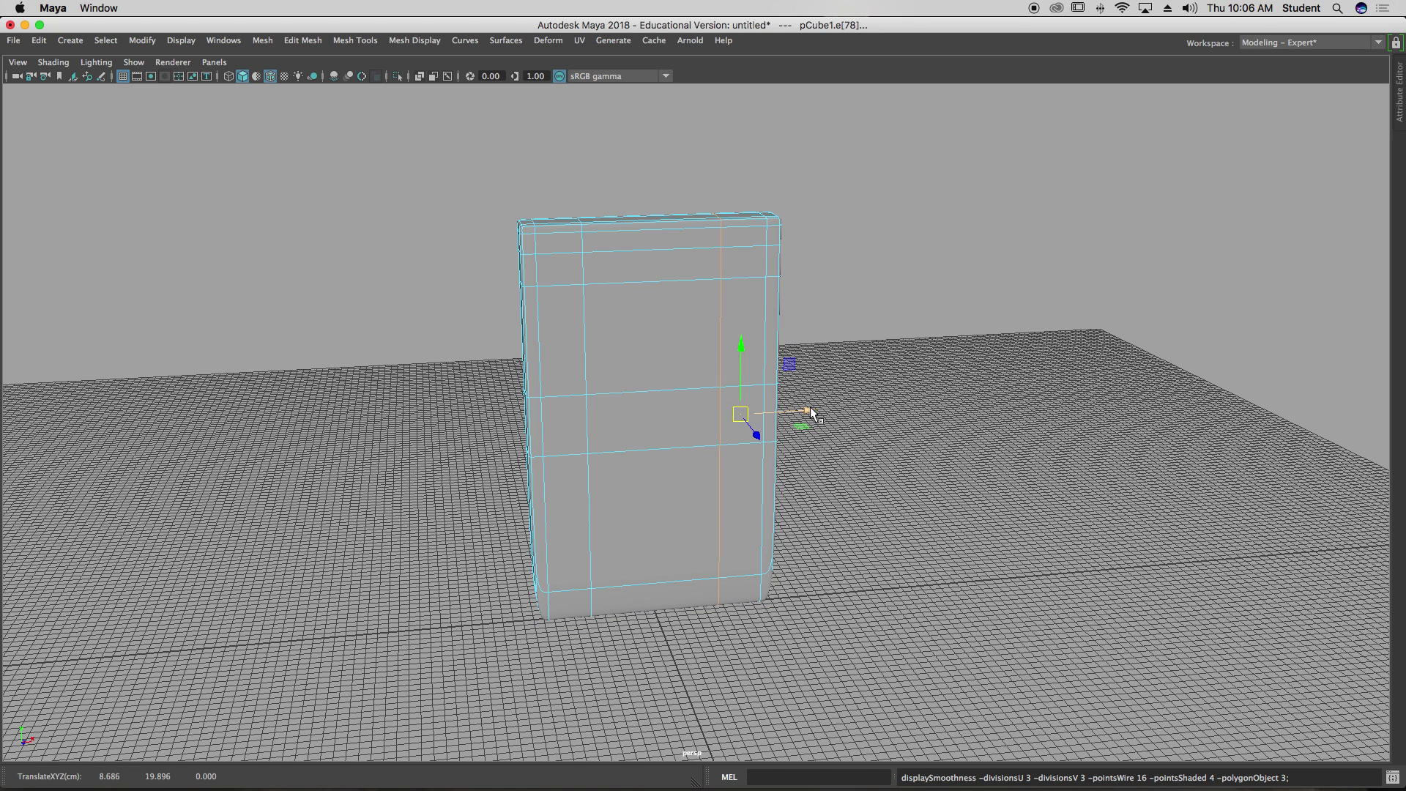
pyautogui.press('1')
# Step: Select the front faces of the upper panel, including the large center face and the narrow faces bordering it on all four sides
pyautogui.keyDown('alt'); pyautogui.moveTo(647, 317); pyautogui.dragTo(668, 286); pyautogui.keyUp('alt')
pyautogui.moveTo(669, 286); pyautogui.dragTo(673, 331, button='right')
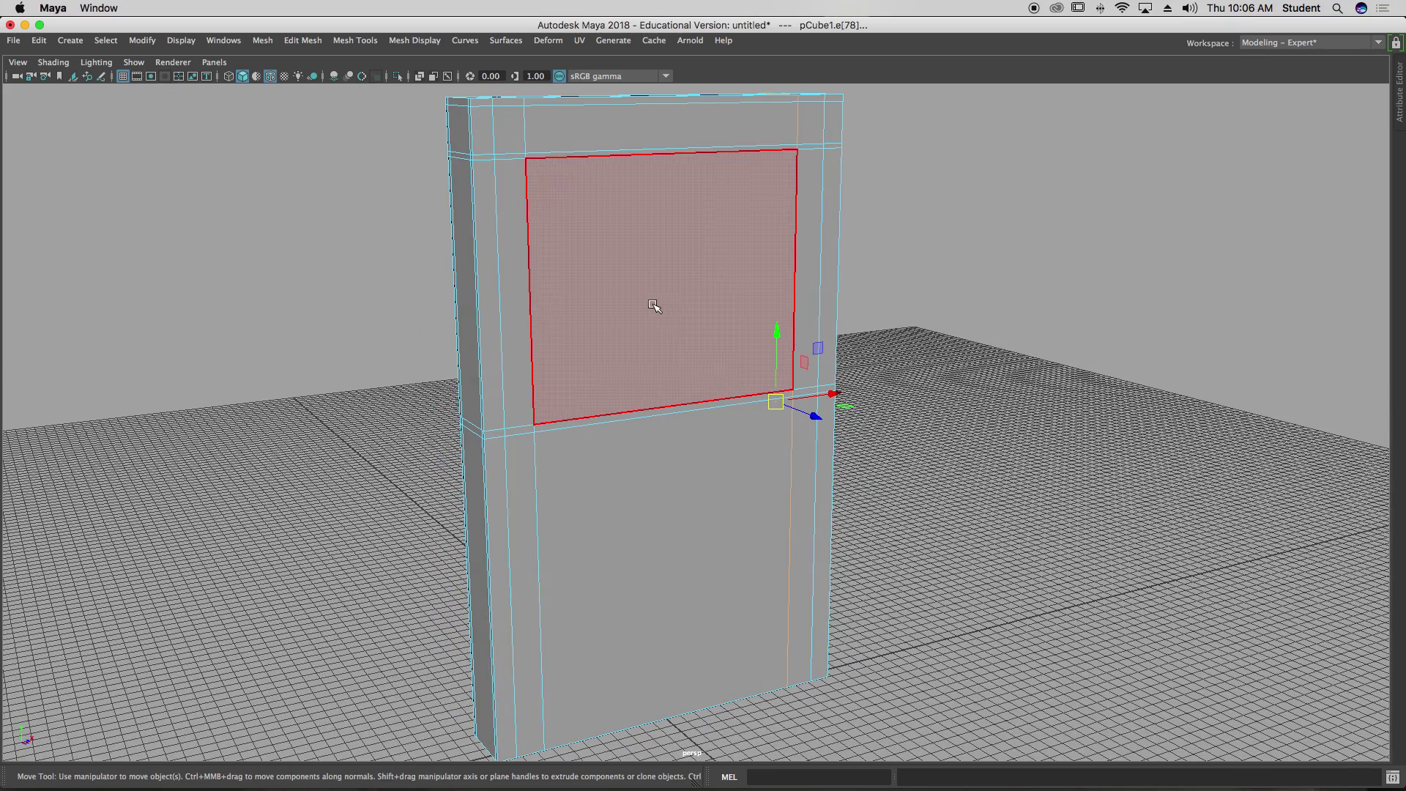
pyautogui.click(653, 304)
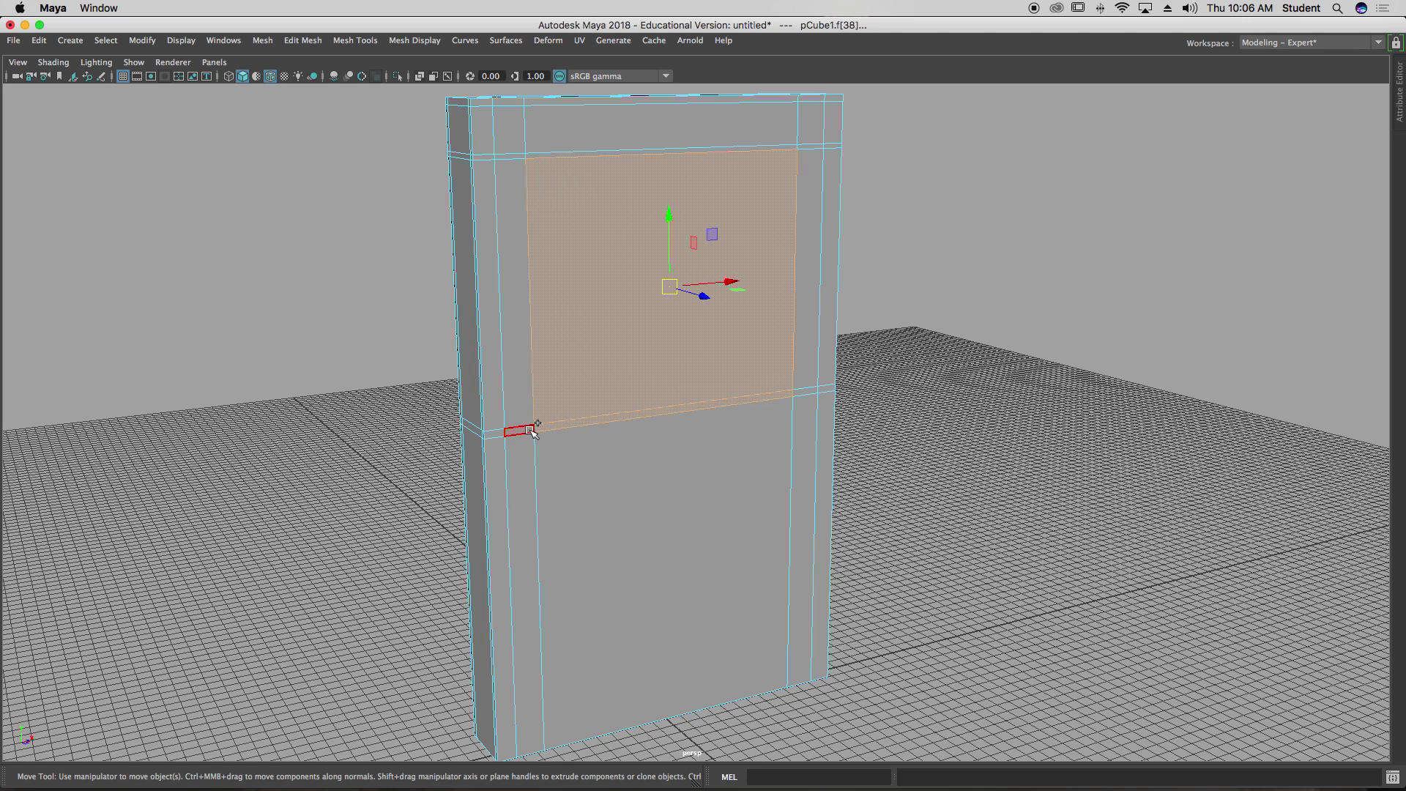
pyautogui.keyDown('shift'); pyautogui.click(521, 396); pyautogui.keyUp('shift')
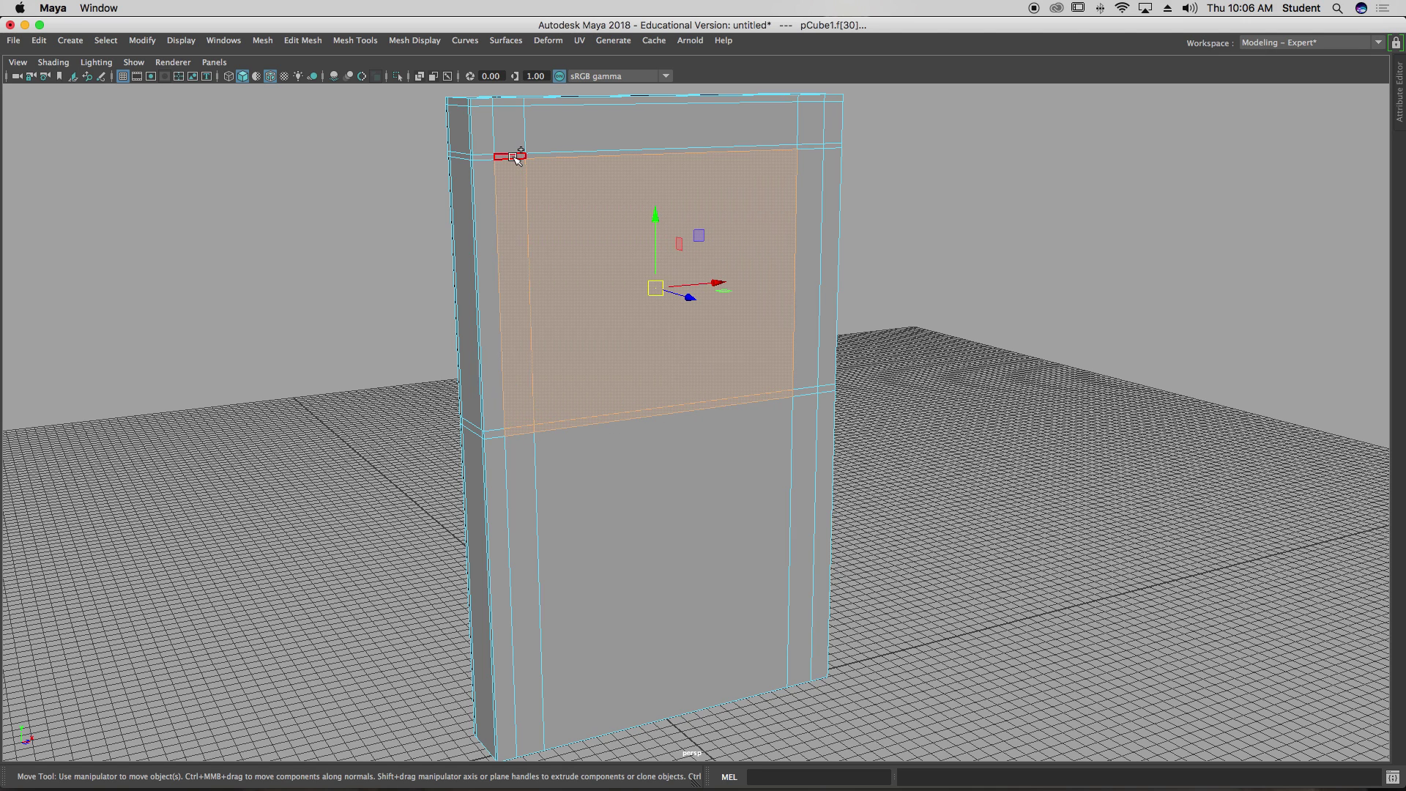
pyautogui.keyDown('alt'); pyautogui.moveTo(686, 188); pyautogui.dragTo(941, 361); pyautogui.keyUp('alt')
pyautogui.keyDown('alt'); pyautogui.moveTo(1086, 347); pyautogui.dragTo(579, 333); pyautogui.keyUp('alt')
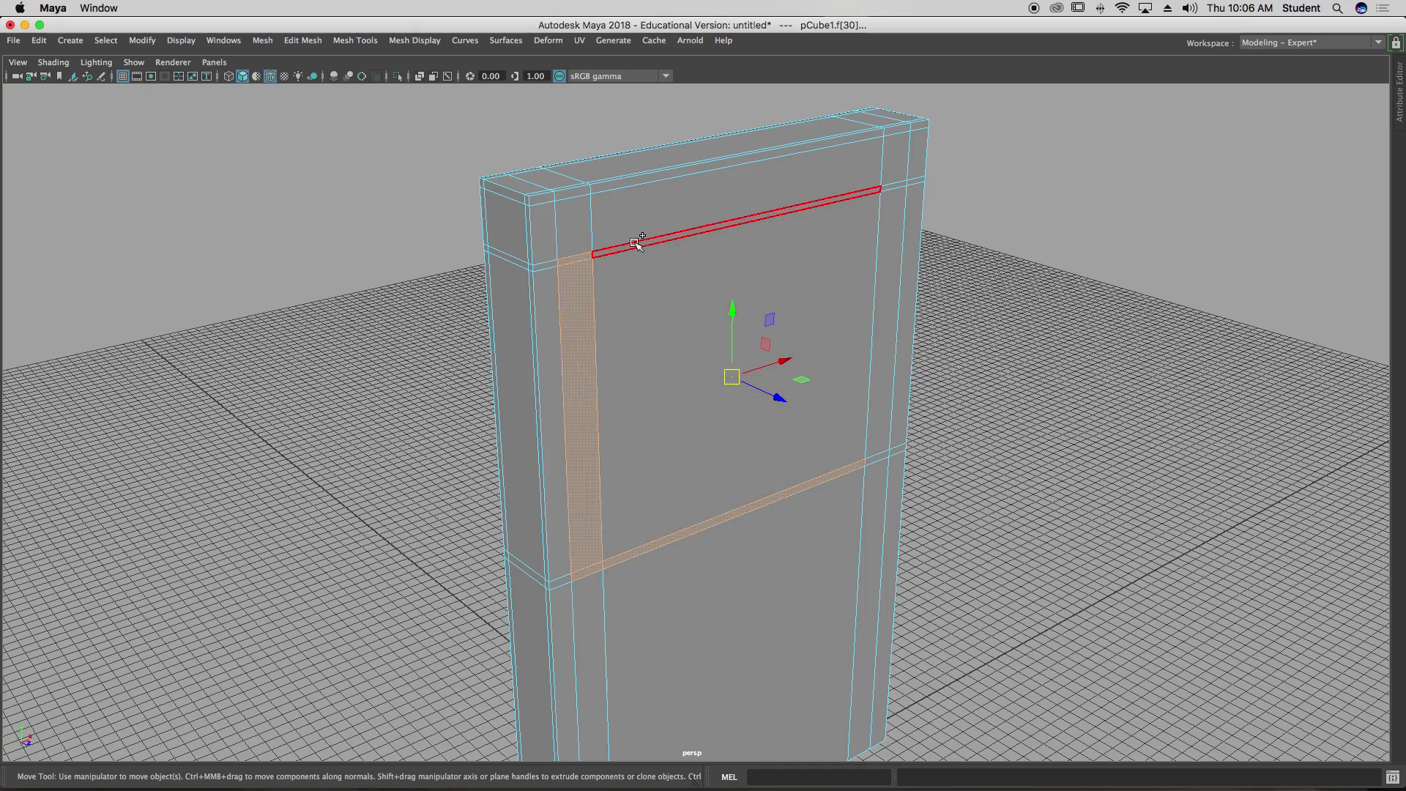
pyautogui.keyDown('alt'); pyautogui.moveTo(641, 242); pyautogui.dragTo(906, 277); pyautogui.keyUp('alt')
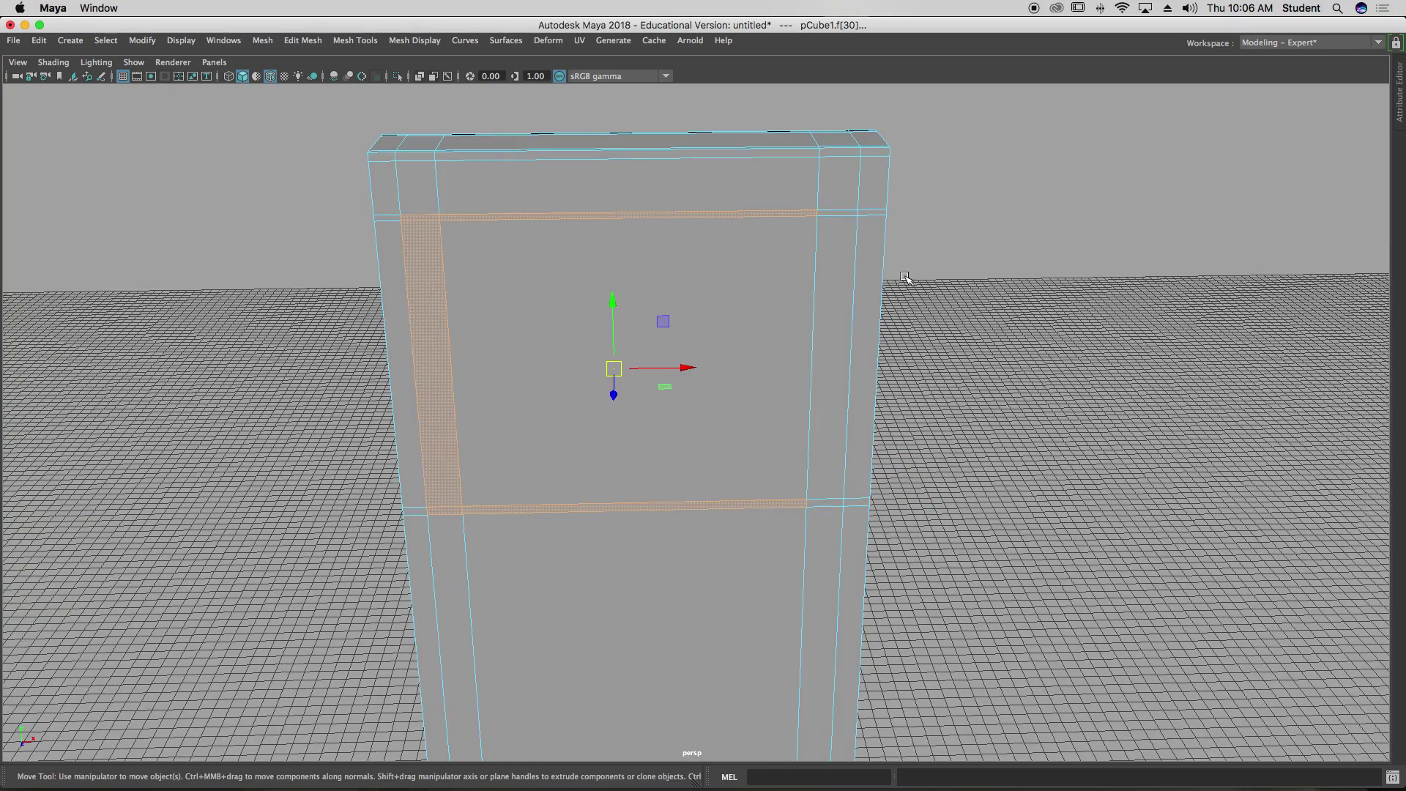
pyautogui.keyDown('shift'); pyautogui.click(833, 267); pyautogui.keyUp('shift')
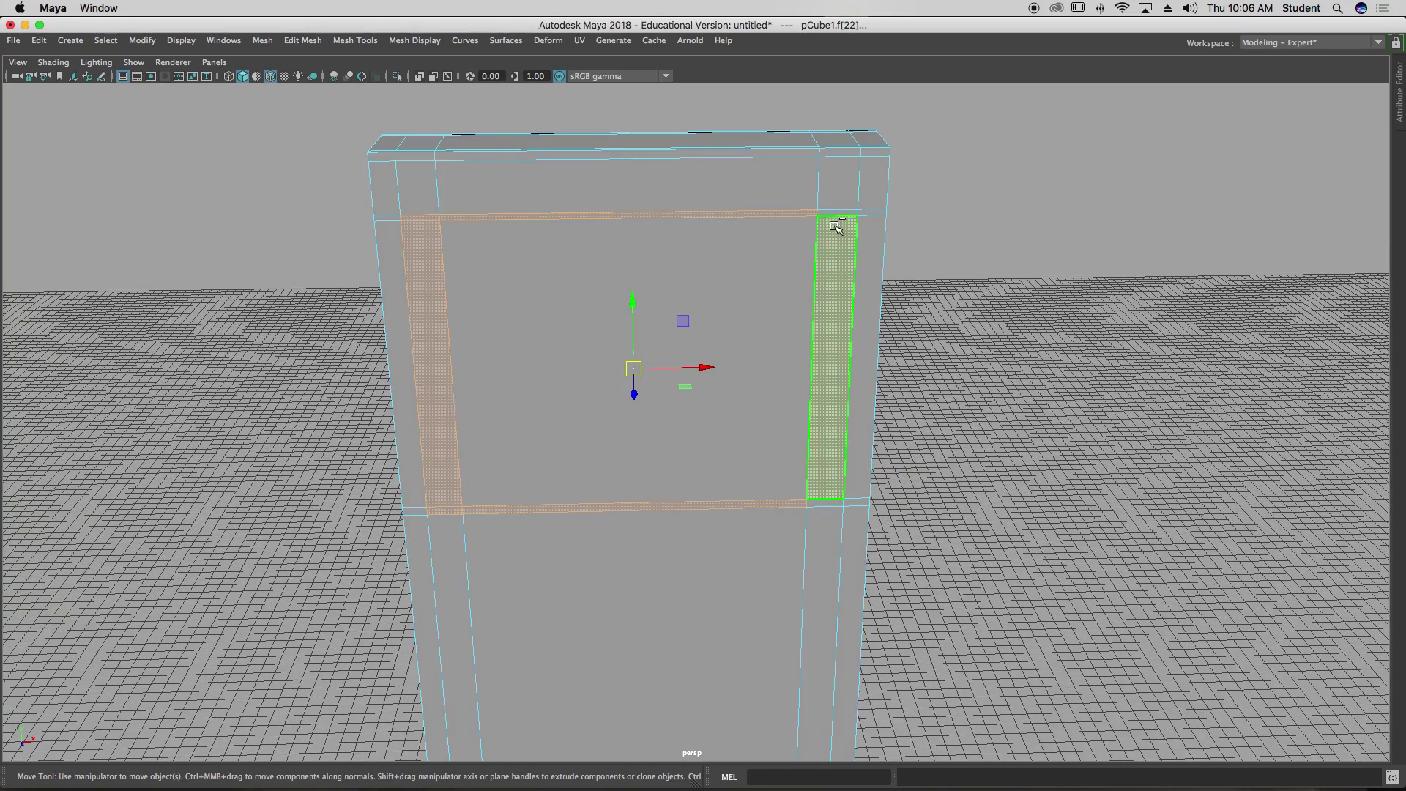
pyautogui.keyDown('shift'); pyautogui.click(722, 423); pyautogui.keyUp('shift')
pyautogui.keyDown('alt'); pyautogui.moveTo(1177, 411); pyautogui.dragTo(1097, 351); pyautogui.keyUp('alt')
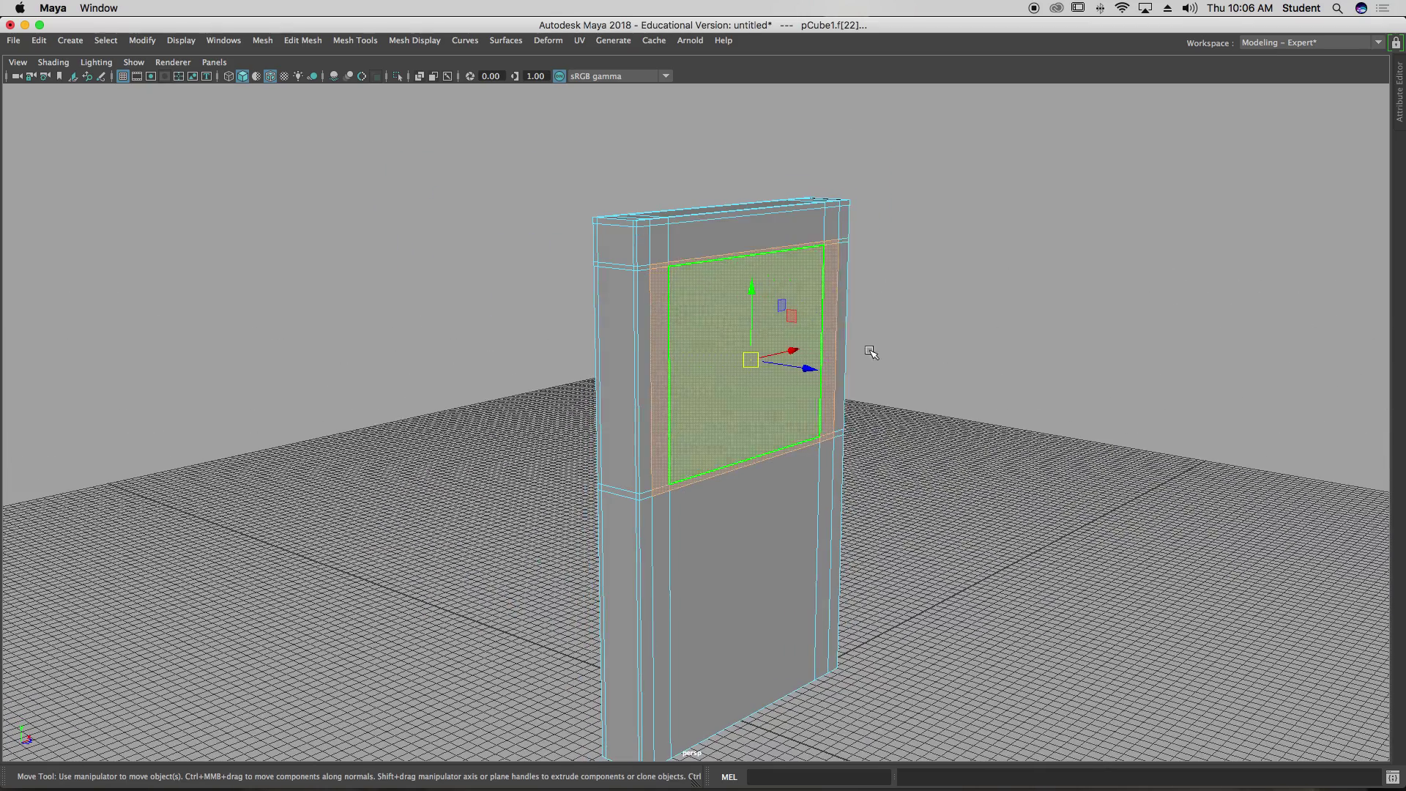
# Step: Apply Extrude to the selected upper panel faces
pyautogui.press('space')
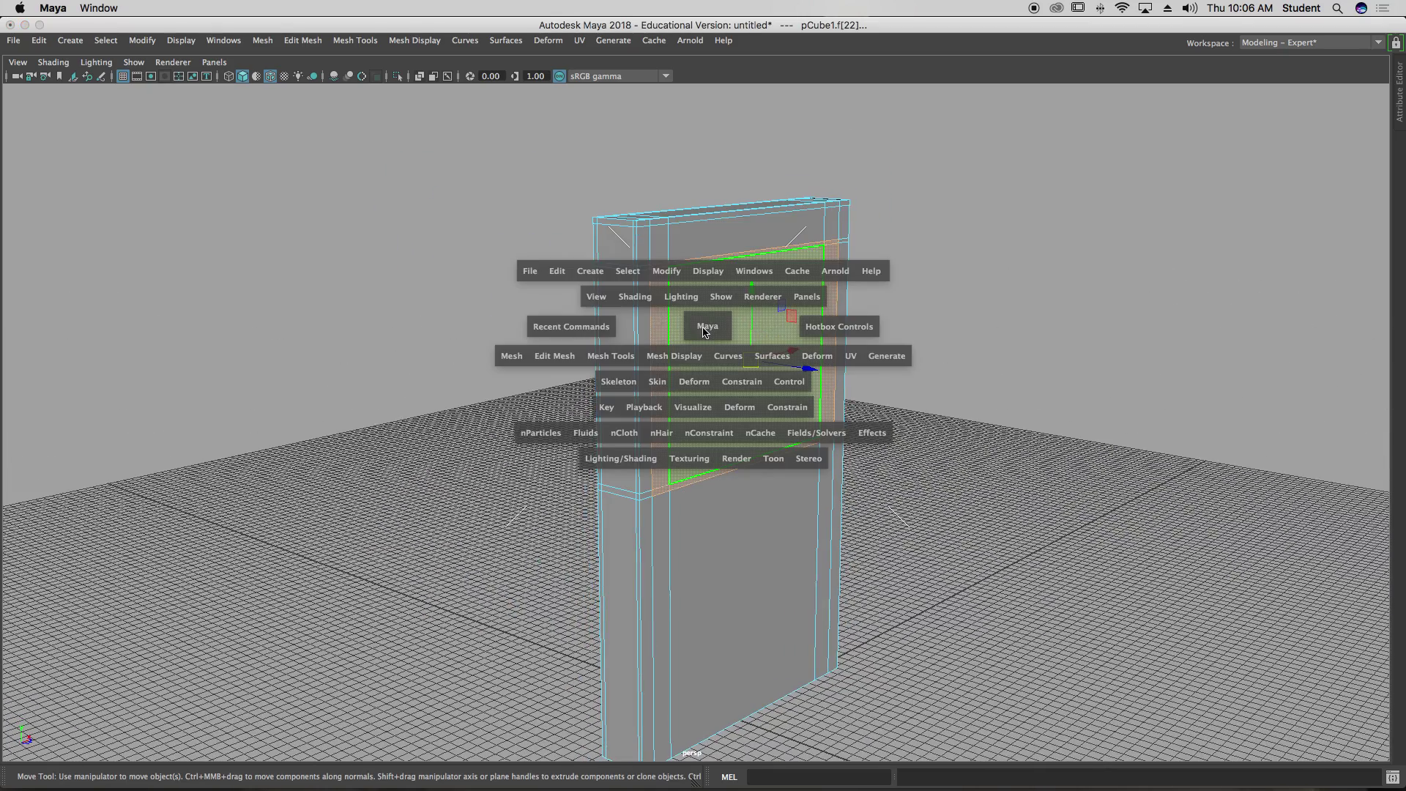
pyautogui.click(627, 363)
pyautogui.click(626, 364)
pyautogui.click(555, 357)
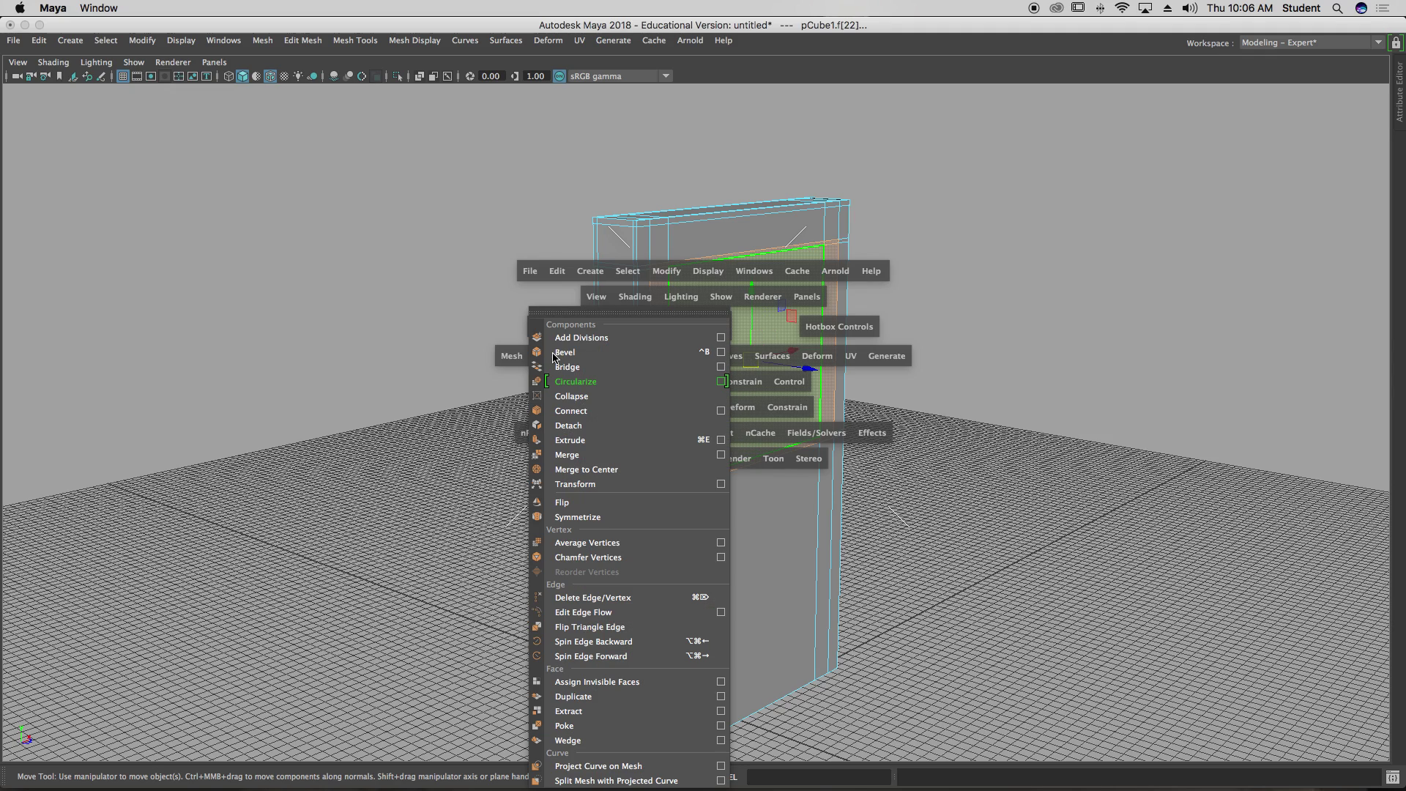
pyautogui.click(594, 443)
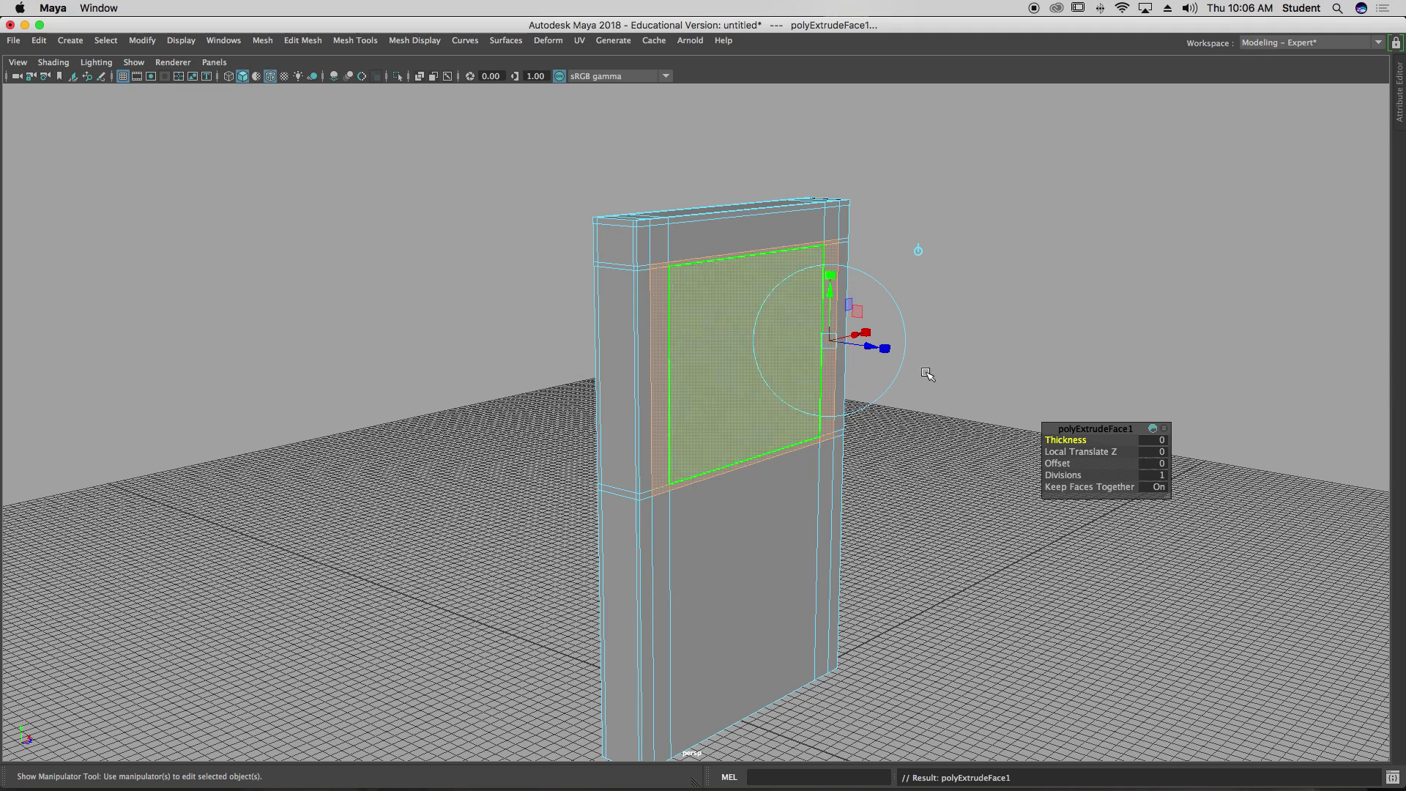
# Step: Try pulling the extruded panel outward by about 2.8 and pushing it inward by about 0.5, and undo both offsets
pyautogui.keyDown('alt'); pyautogui.moveTo(996, 339); pyautogui.dragTo(871, 365, button='middle'); pyautogui.keyUp('alt')
pyautogui.moveTo(870, 365)
pyautogui.keyDown('alt'); pyautogui.mouseDown()
pyautogui.moveTo(800, 386)
pyautogui.moveTo(870, 389)
pyautogui.mouseUp(); pyautogui.keyUp('alt')
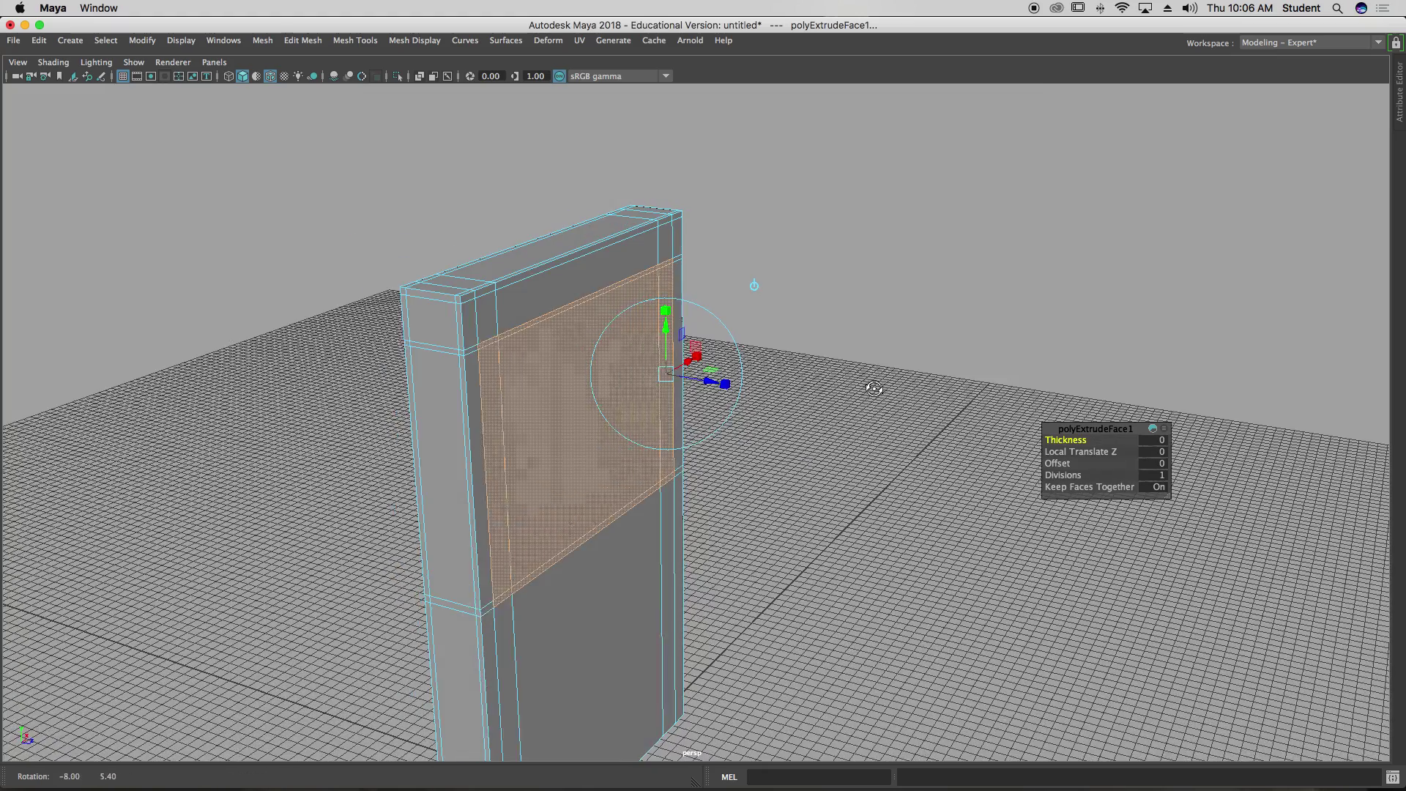
pyautogui.moveTo(709, 385); pyautogui.dragTo(746, 389)
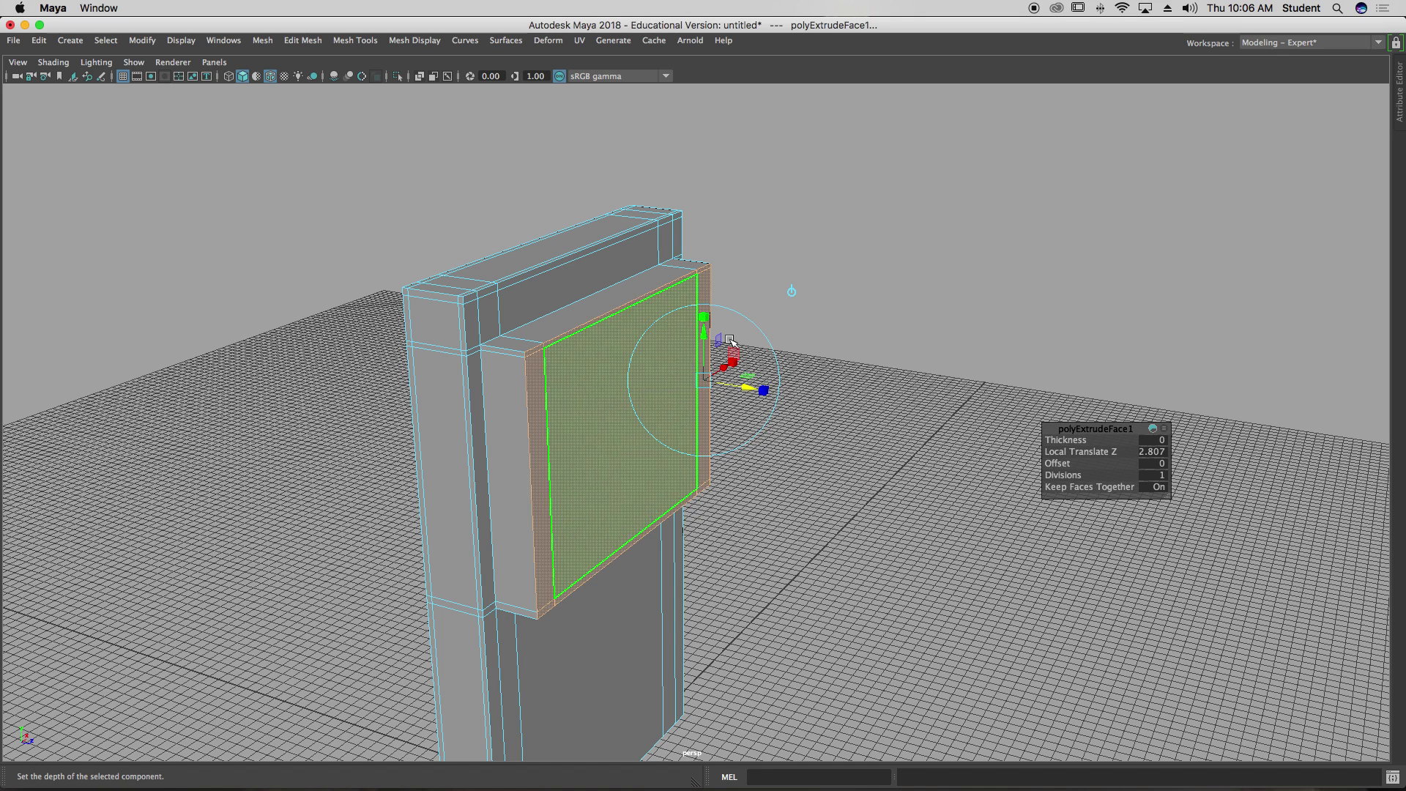
pyautogui.moveTo(746, 387); pyautogui.dragTo(695, 394)
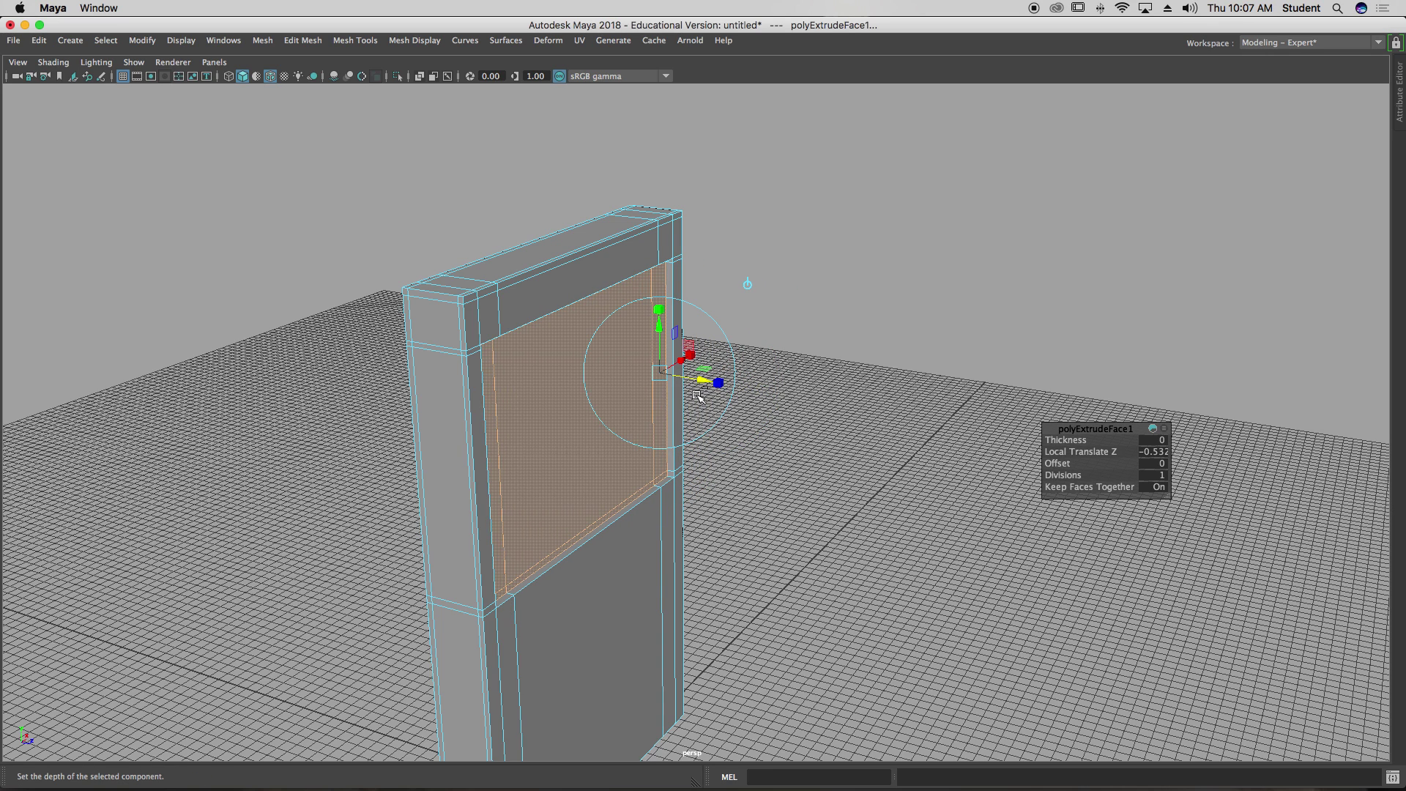
pyautogui.press('z')
pyautogui.press('z')
# Step: Scale the extruded faces slightly inward about their common center to form a narrow inset border around the upper panel
pyautogui.keyDown('alt'); pyautogui.moveTo(813, 357); pyautogui.dragTo(722, 341); pyautogui.keyUp('alt')
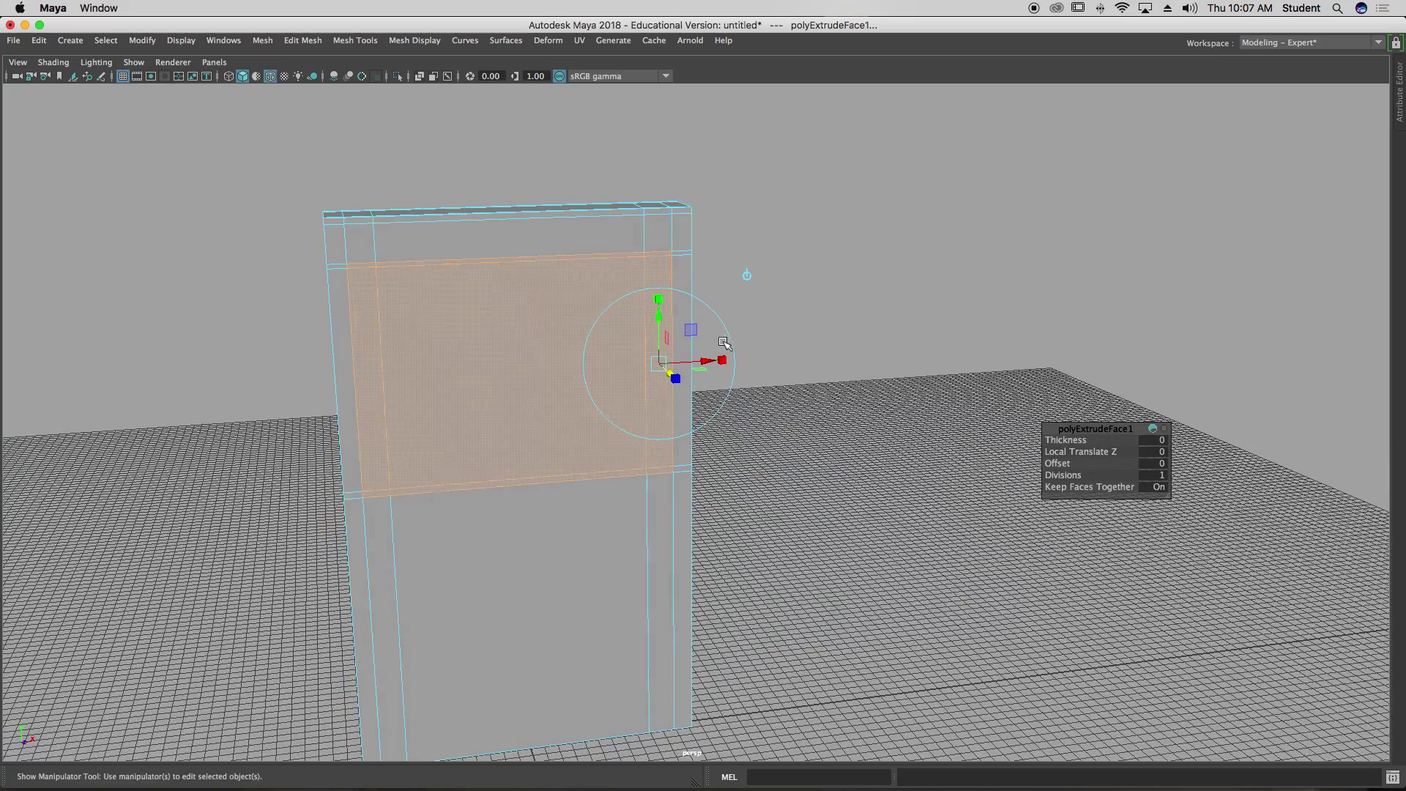
pyautogui.click(747, 276)
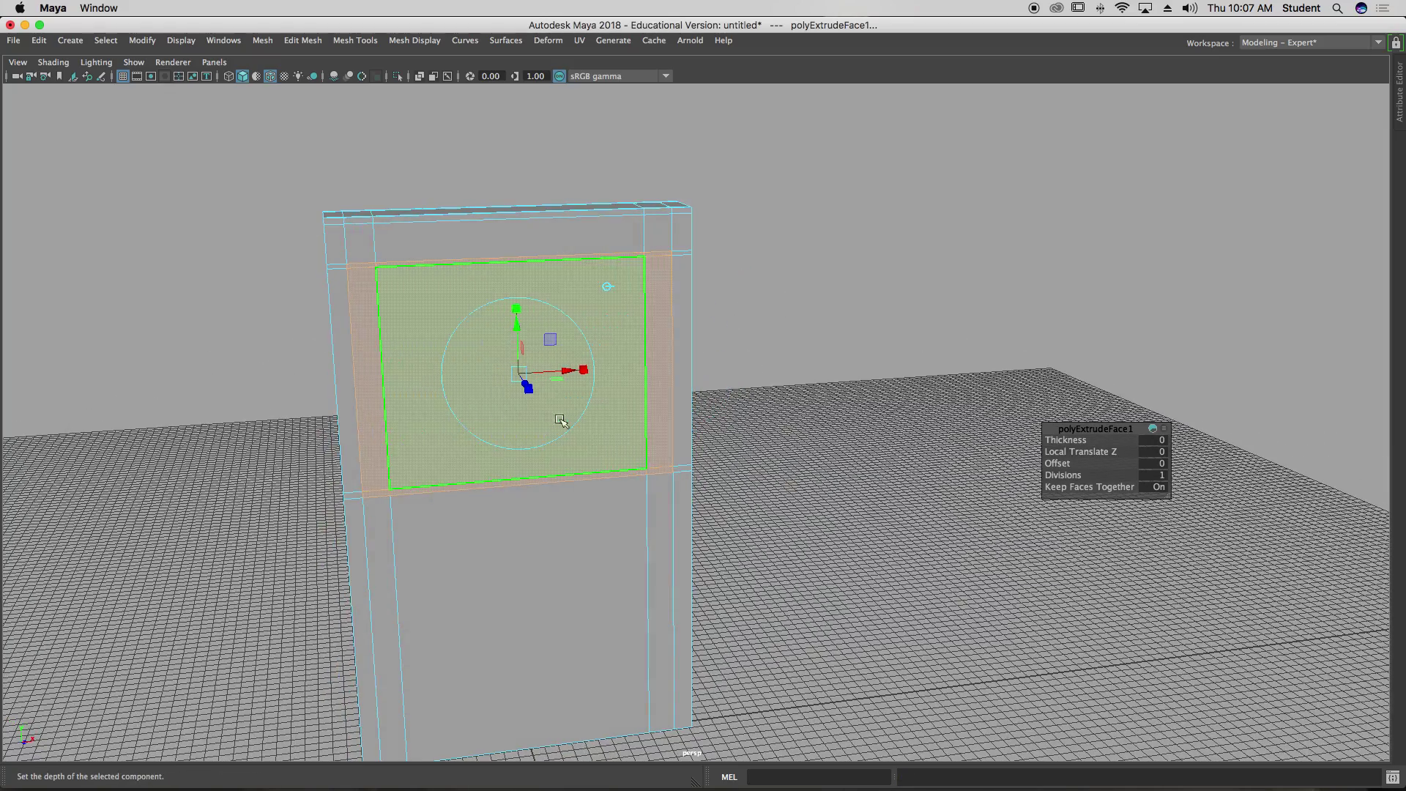
pyautogui.keyDown('alt'); pyautogui.moveTo(781, 350); pyautogui.dragTo(762, 375); pyautogui.keyUp('alt')
pyautogui.scroll(3, 784, 352)
pyautogui.moveTo(480, 393); pyautogui.dragTo(483, 397)
# Step: Extrude the inset panel faces again and push them a short distance into the slab to form a recess
pyautogui.hotkey('ctrl', 'e')
pyautogui.keyDown('alt'); pyautogui.moveTo(774, 307); pyautogui.dragTo(899, 309, button='right'); pyautogui.keyUp('alt')
pyautogui.keyDown('alt'); pyautogui.moveTo(899, 309); pyautogui.dragTo(788, 269); pyautogui.keyUp('alt')
pyautogui.click(732, 251)
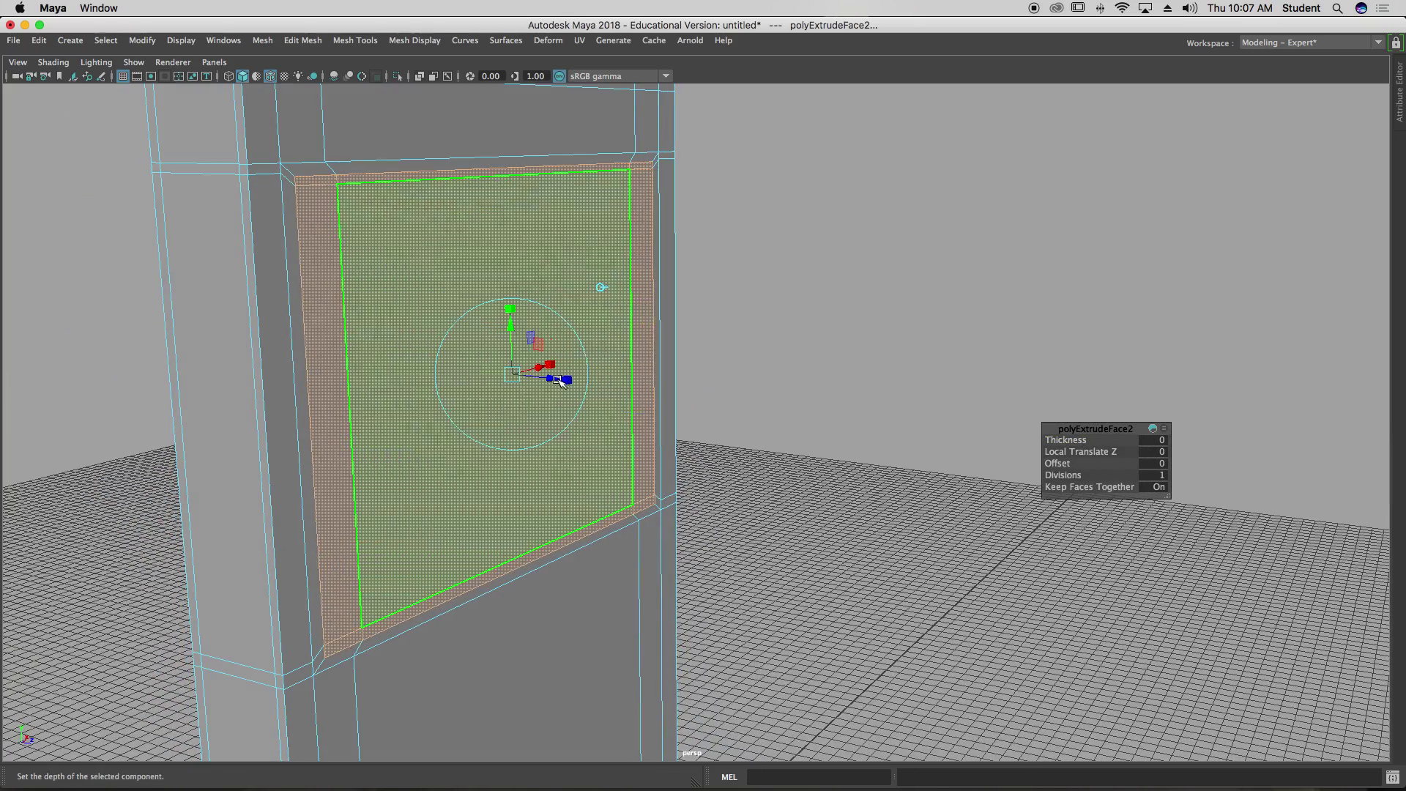
pyautogui.moveTo(558, 380); pyautogui.dragTo(709, 379)
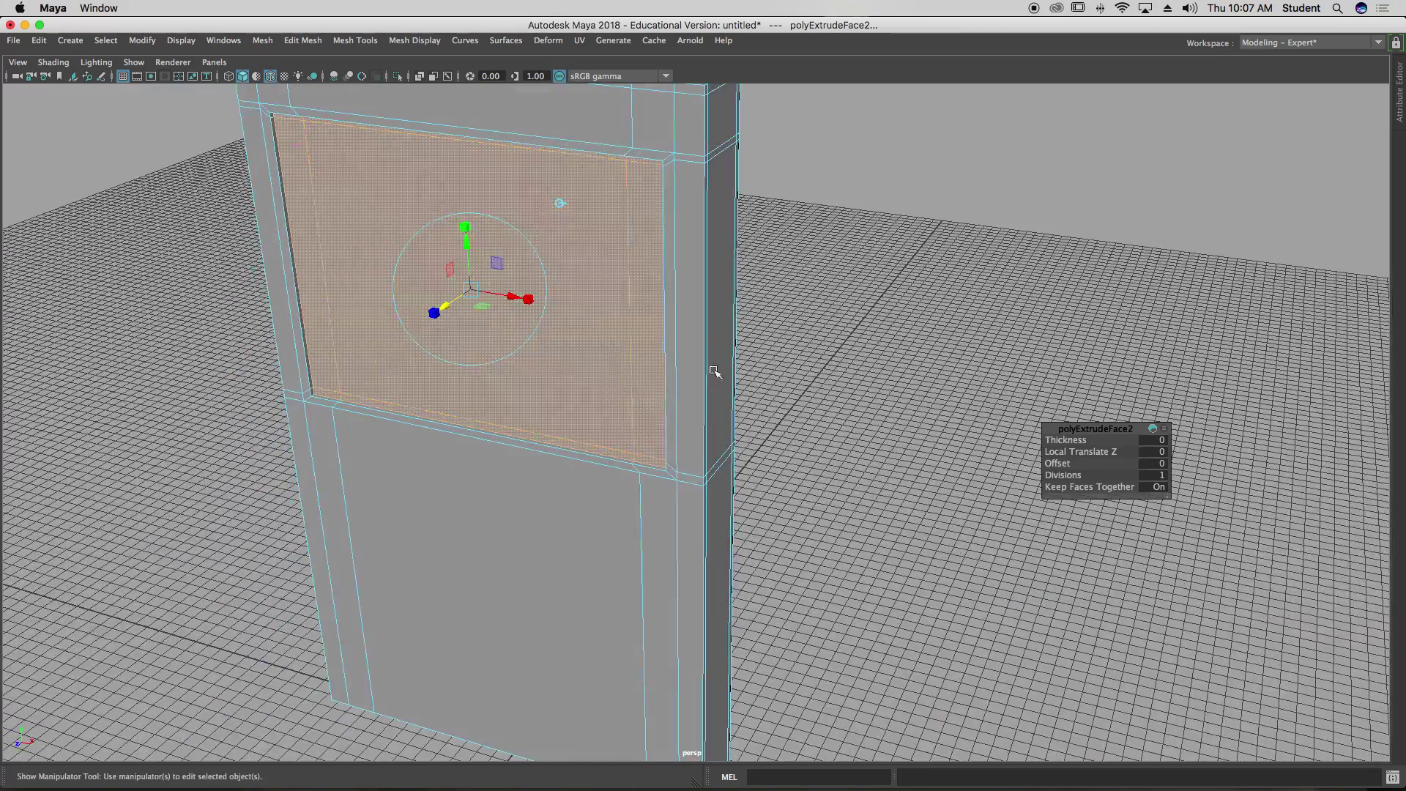
pyautogui.keyDown('alt'); pyautogui.moveTo(709, 379); pyautogui.dragTo(502, 301, button='right'); pyautogui.keyUp('alt')
# Step: Return to object mode and preview the slab with its recessed panel smoothed
pyautogui.press('q')
pyautogui.keyDown('alt'); pyautogui.moveTo(765, 308); pyautogui.dragTo(882, 313, button='right'); pyautogui.keyUp('alt')
pyautogui.moveTo(681, 279); pyautogui.dragTo(765, 256, button='right')
pyautogui.keyDown('alt'); pyautogui.moveTo(820, 293); pyautogui.dragTo(952, 327); pyautogui.keyUp('alt')
pyautogui.keyDown('alt'); pyautogui.moveTo(537, 530); pyautogui.dragTo(611, 546, button='right'); pyautogui.keyUp('alt')
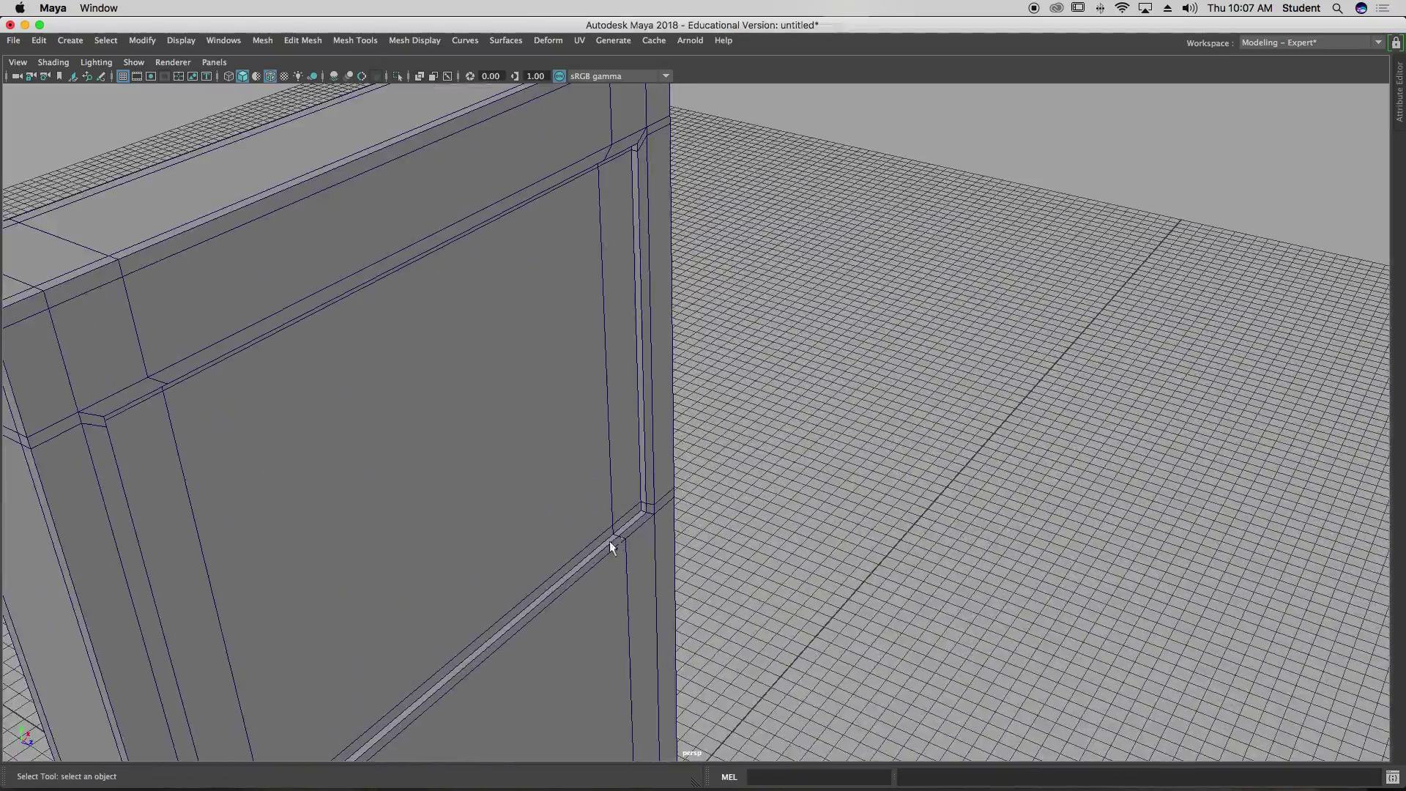
pyautogui.click(437, 367)
pyautogui.press('3')
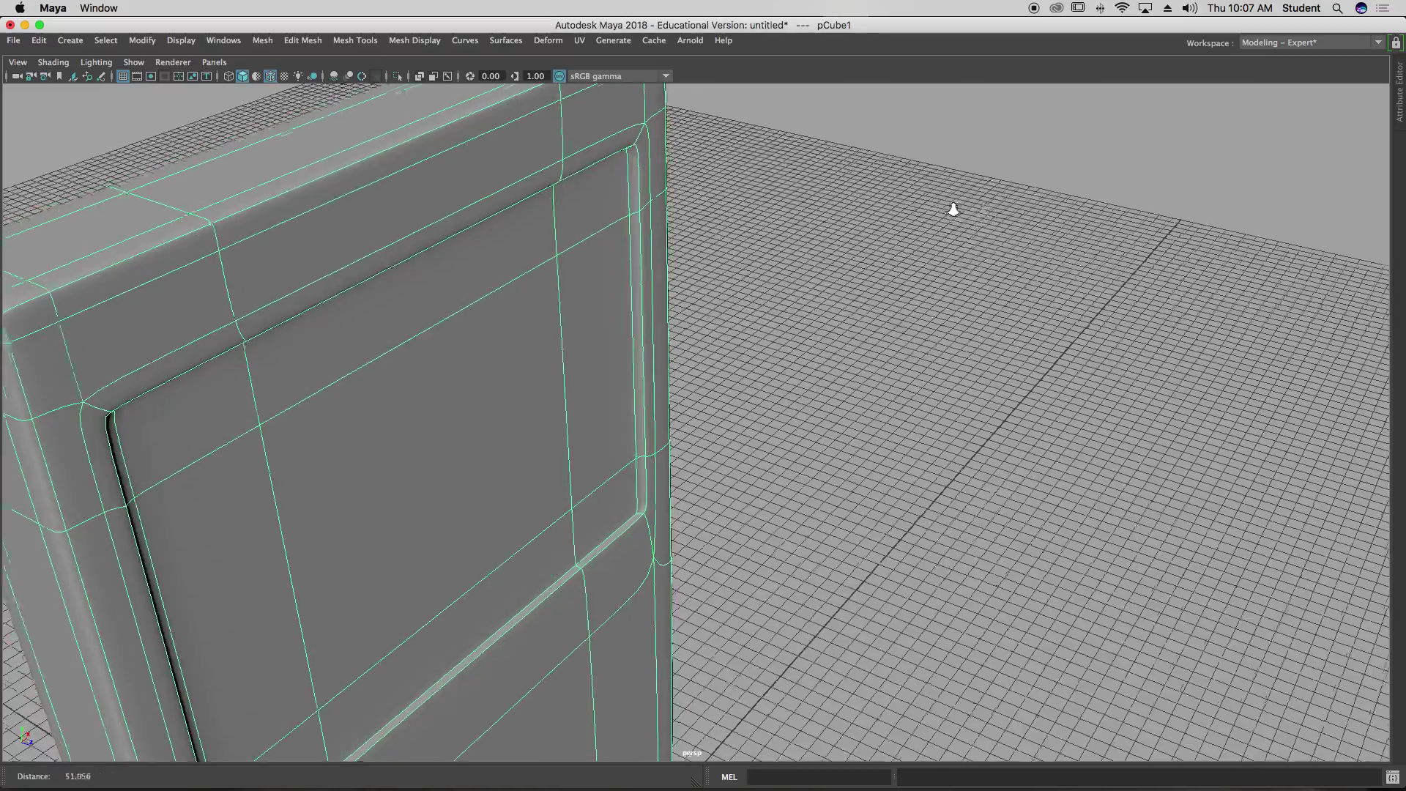
# Step: Turn off wireframe on shaded and examine the smoothed recess and its corners from several angles
pyautogui.keyDown('alt'); pyautogui.moveTo(952, 209); pyautogui.dragTo(724, 287, button='right'); pyautogui.keyUp('alt')
pyautogui.click(732, 288)
pyautogui.keyDown('alt'); pyautogui.moveTo(819, 292); pyautogui.dragTo(665, 292); pyautogui.keyUp('alt')
pyautogui.click(271, 75)
pyautogui.keyDown('alt'); pyautogui.moveTo(284, 311); pyautogui.dragTo(348, 256); pyautogui.keyUp('alt')
pyautogui.keyDown('alt'); pyautogui.moveTo(855, 355); pyautogui.dragTo(546, 328, button='right'); pyautogui.keyUp('alt')
pyautogui.keyDown('alt'); pyautogui.moveTo(546, 328); pyautogui.dragTo(600, 371); pyautogui.keyUp('alt')
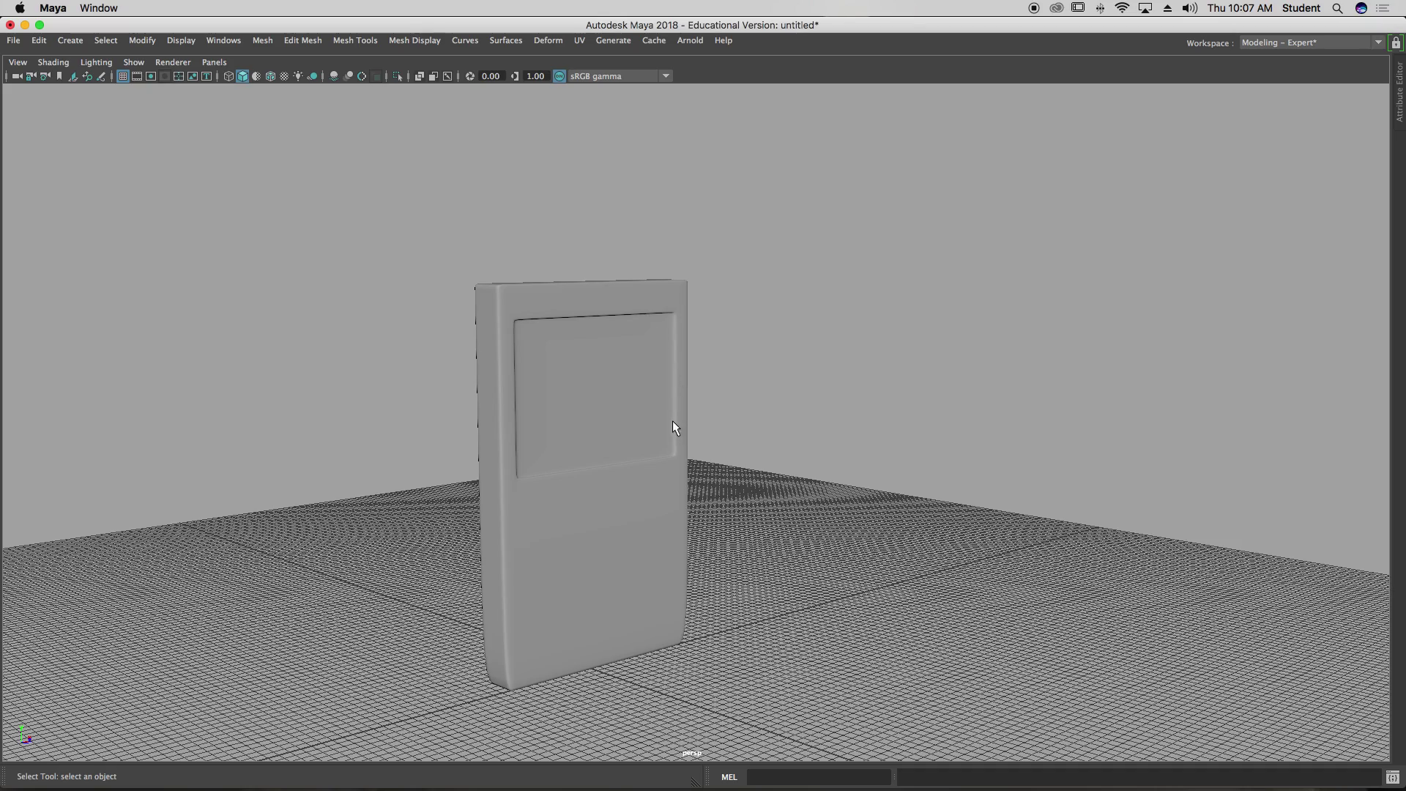
pyautogui.keyDown('alt'); pyautogui.moveTo(533, 464); pyautogui.dragTo(1231, 432, button='right'); pyautogui.keyUp('alt')
pyautogui.keyDown('alt'); pyautogui.moveTo(582, 433); pyautogui.dragTo(827, 414, button='right'); pyautogui.keyUp('alt')
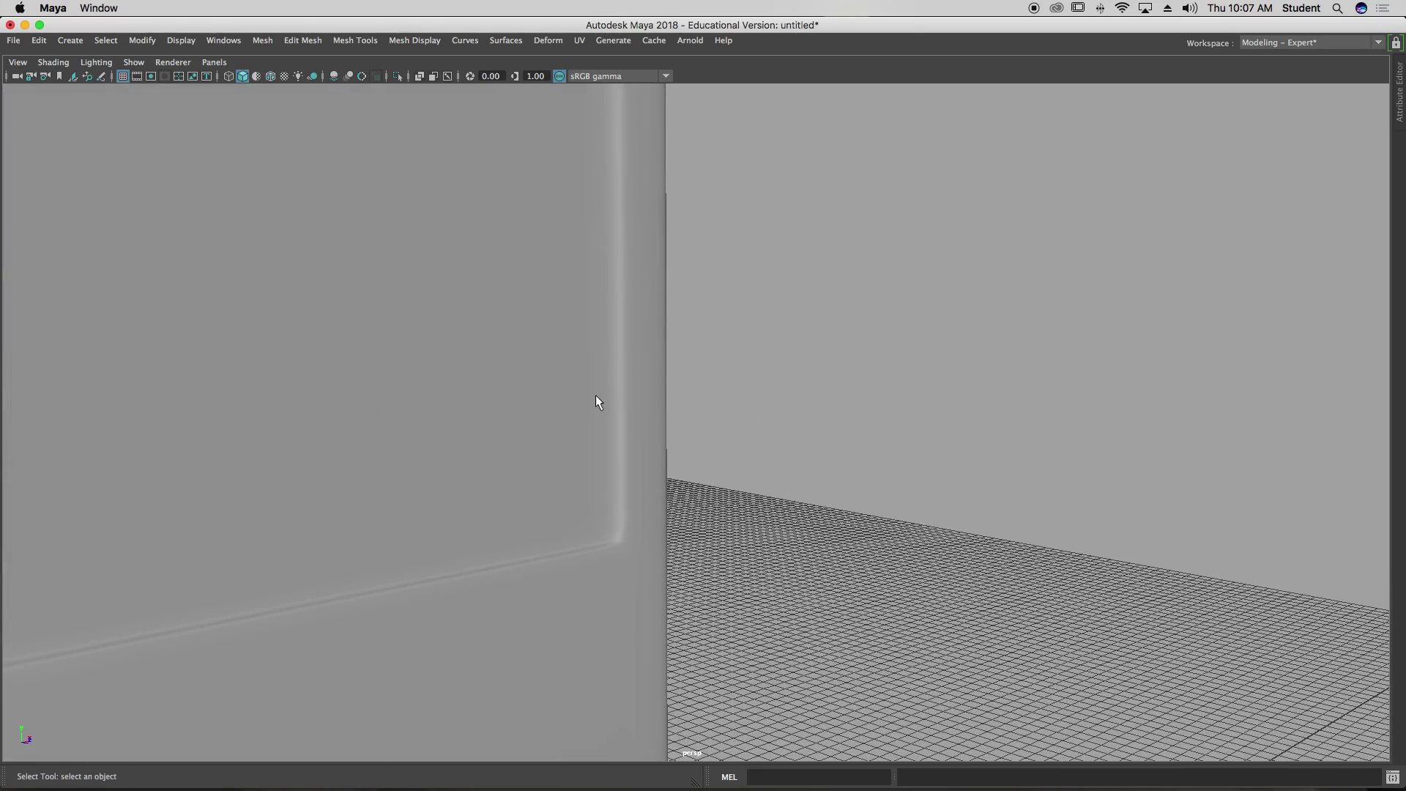
pyautogui.keyDown('alt'); pyautogui.moveTo(596, 397); pyautogui.dragTo(646, 513); pyautogui.keyUp('alt')
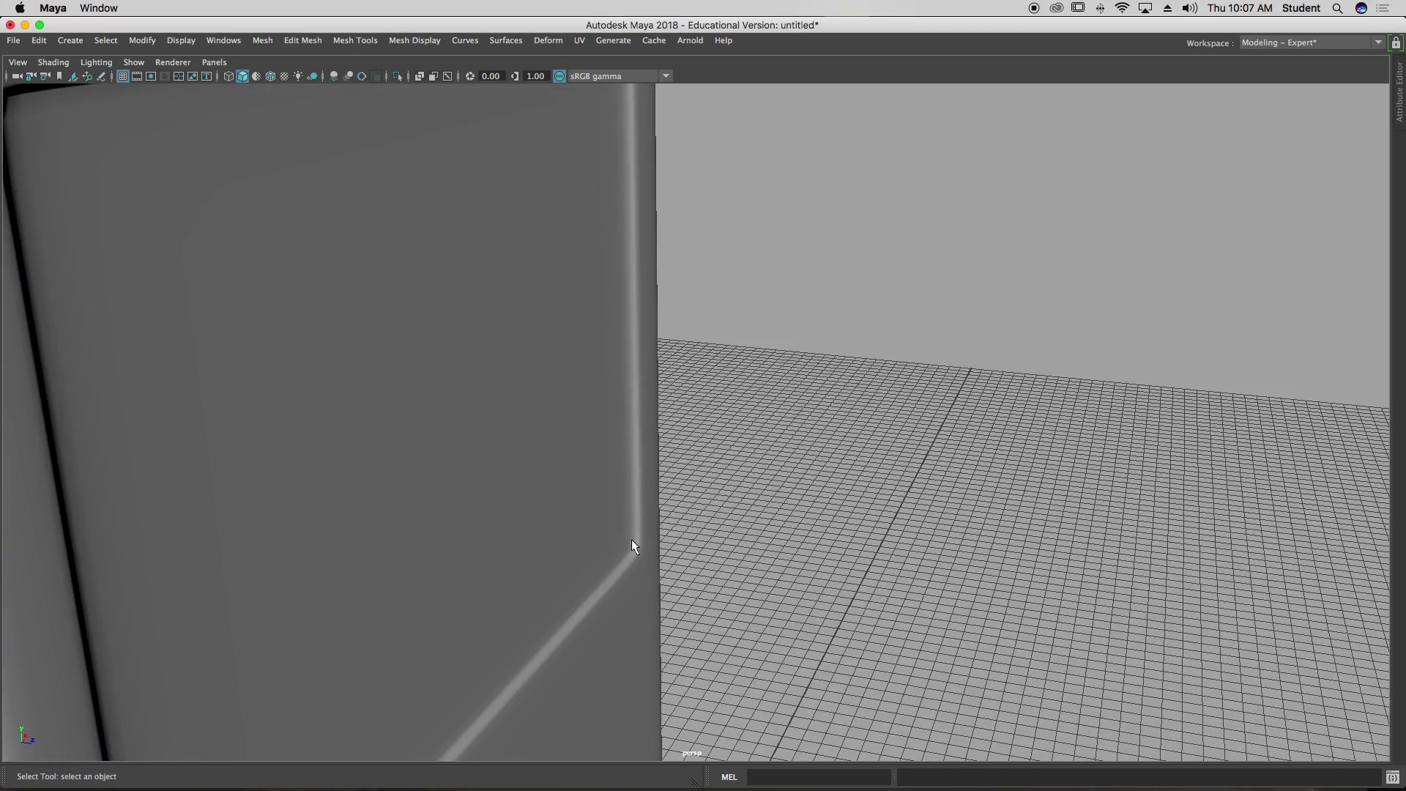
# Step: Compare the recess's lower corner in unsmoothed and smoothed display, and view the whole smoothed slab from both sides
pyautogui.click(638, 464)
pyautogui.press('1')
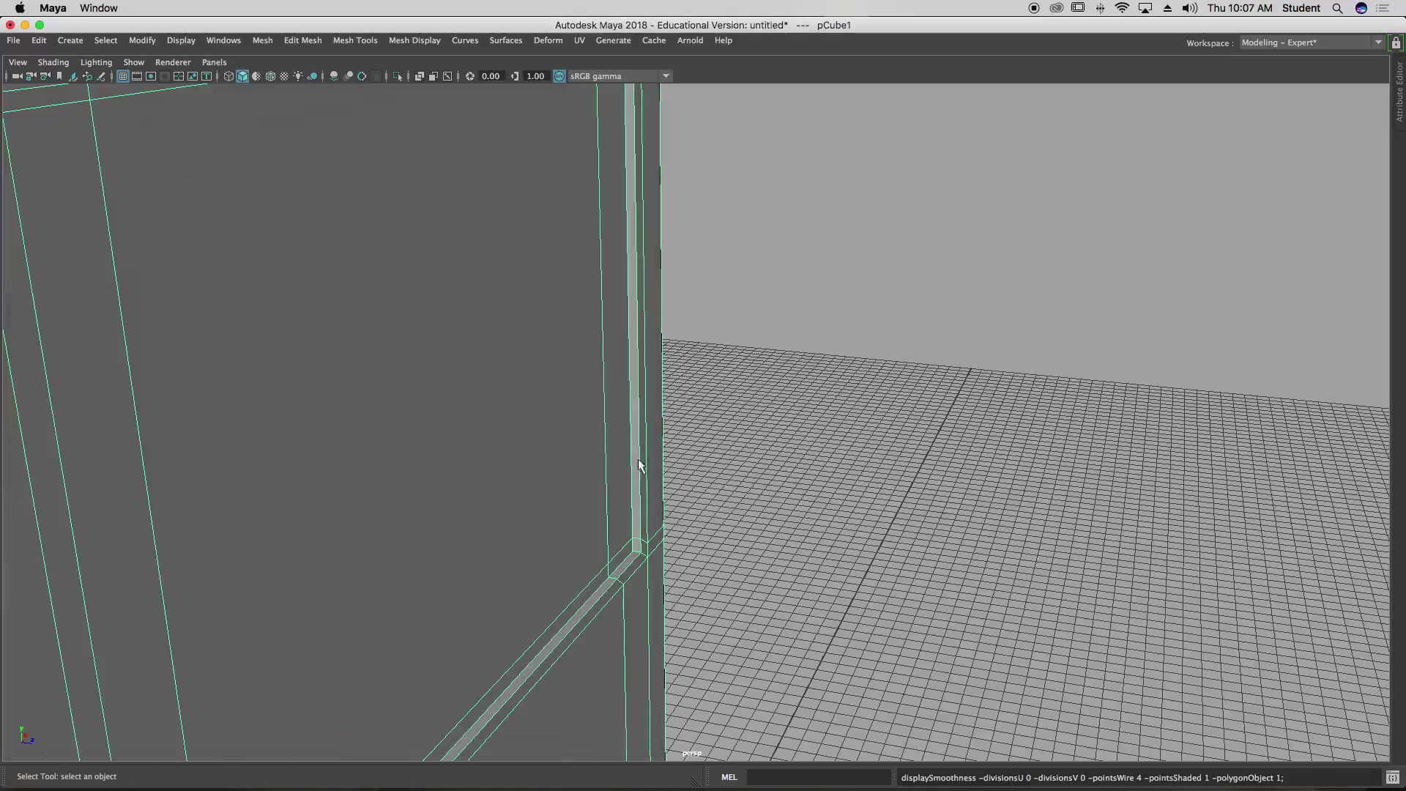
pyautogui.keyDown('alt'); pyautogui.moveTo(955, 323); pyautogui.dragTo(732, 299, button='right'); pyautogui.keyUp('alt')
pyautogui.keyDown('alt'); pyautogui.moveTo(733, 299); pyautogui.dragTo(675, 301); pyautogui.keyUp('alt')
pyautogui.keyDown('alt'); pyautogui.moveTo(565, 291); pyautogui.dragTo(465, 303, button='right'); pyautogui.keyUp('alt')
pyautogui.press('3')
pyautogui.click(856, 341)
pyautogui.keyDown('alt'); pyautogui.moveTo(855, 341); pyautogui.dragTo(626, 375); pyautogui.keyUp('alt')
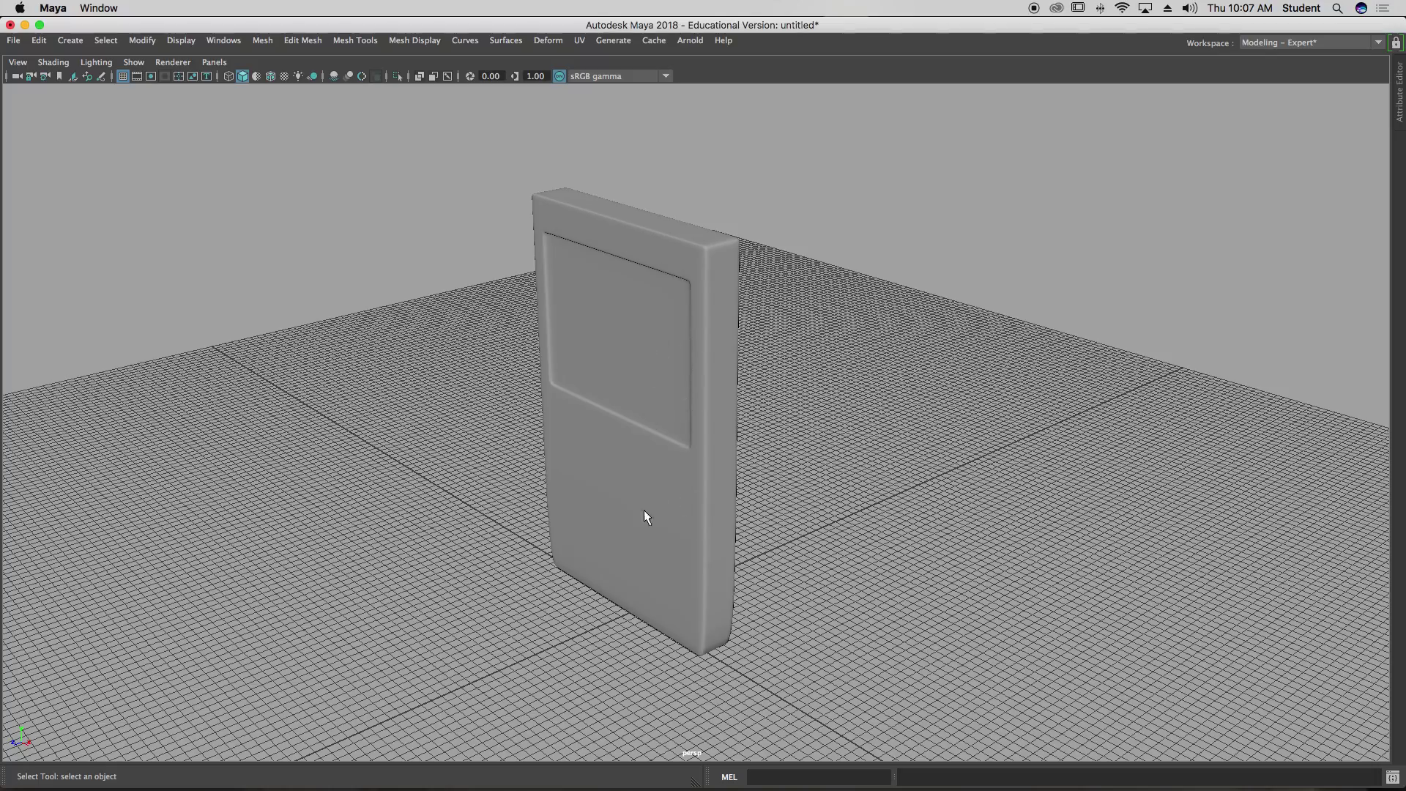
pyautogui.keyDown('alt'); pyautogui.moveTo(644, 510); pyautogui.dragTo(765, 379); pyautogui.keyUp('alt')
# Step: Switch the slab back to unsmoothed display and examine the edge layout around the recess and the lower section
pyautogui.click(660, 524)
pyautogui.press('1')
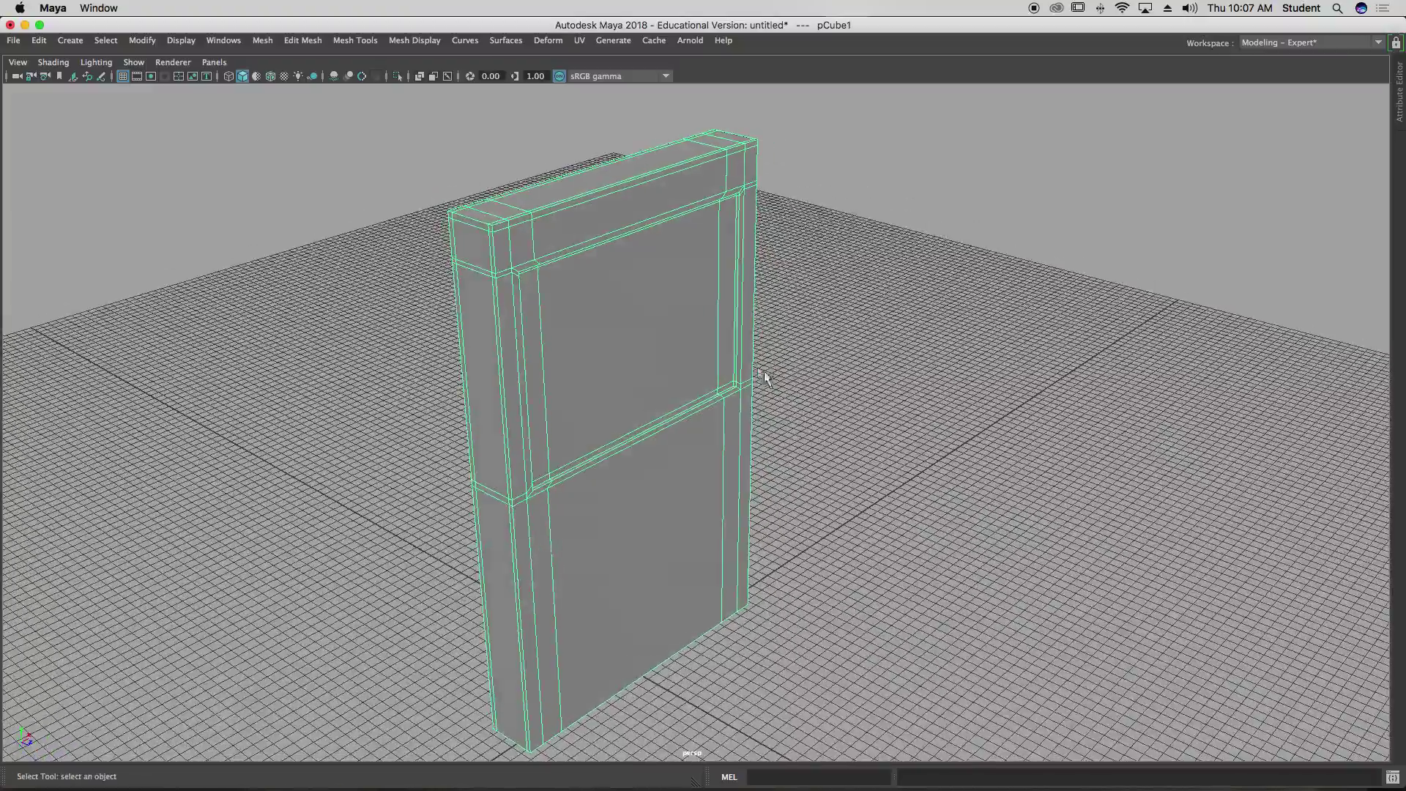
pyautogui.scroll(3, 766, 379)
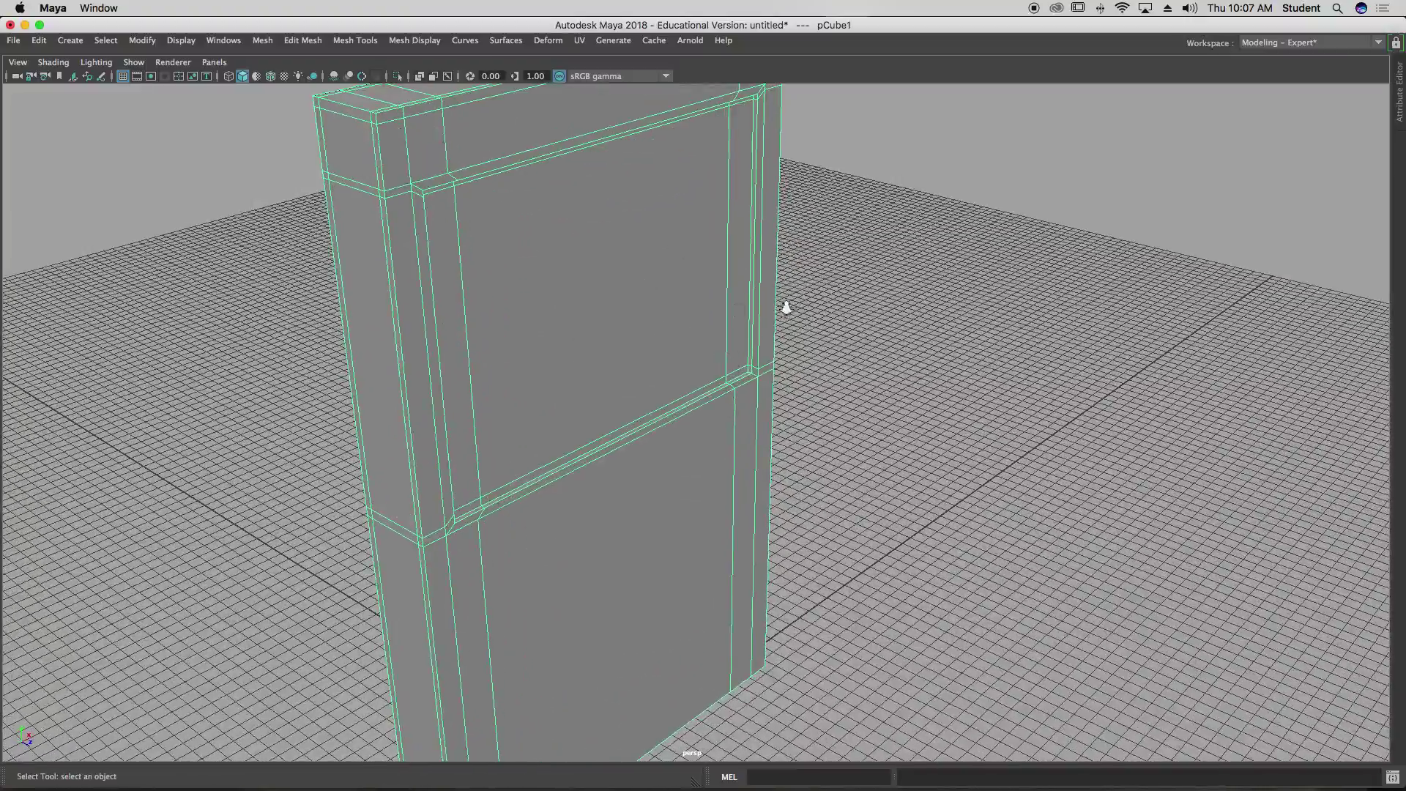
pyautogui.keyDown('alt'); pyautogui.moveTo(786, 306); pyautogui.dragTo(587, 361, button='right'); pyautogui.keyUp('alt')
pyautogui.keyDown('alt'); pyautogui.moveTo(587, 361); pyautogui.dragTo(706, 449); pyautogui.keyUp('alt')
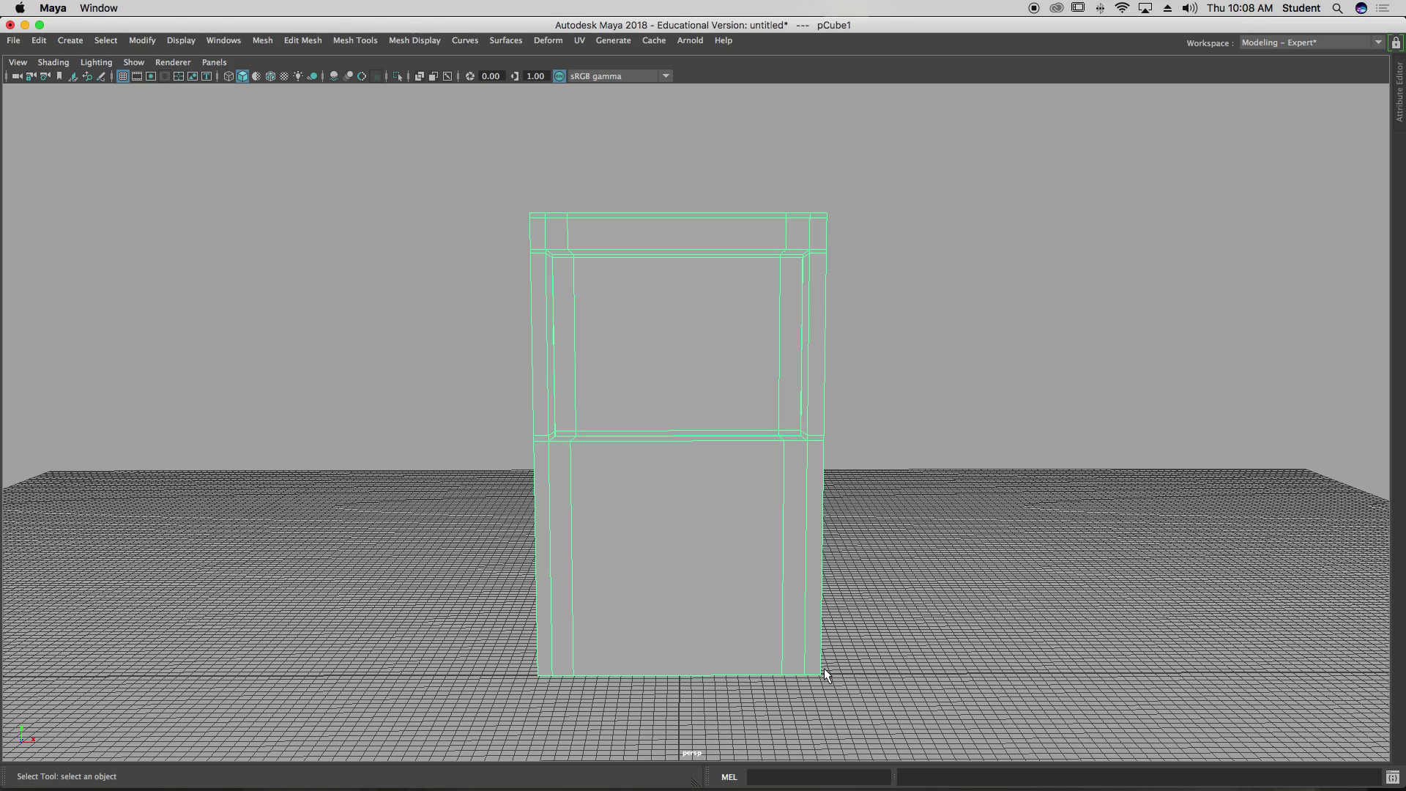
pyautogui.keyDown('alt'); pyautogui.moveTo(819, 542); pyautogui.dragTo(974, 468, button='right'); pyautogui.keyUp('alt')
pyautogui.keyDown('alt'); pyautogui.moveTo(663, 414); pyautogui.dragTo(773, 454); pyautogui.keyUp('alt')
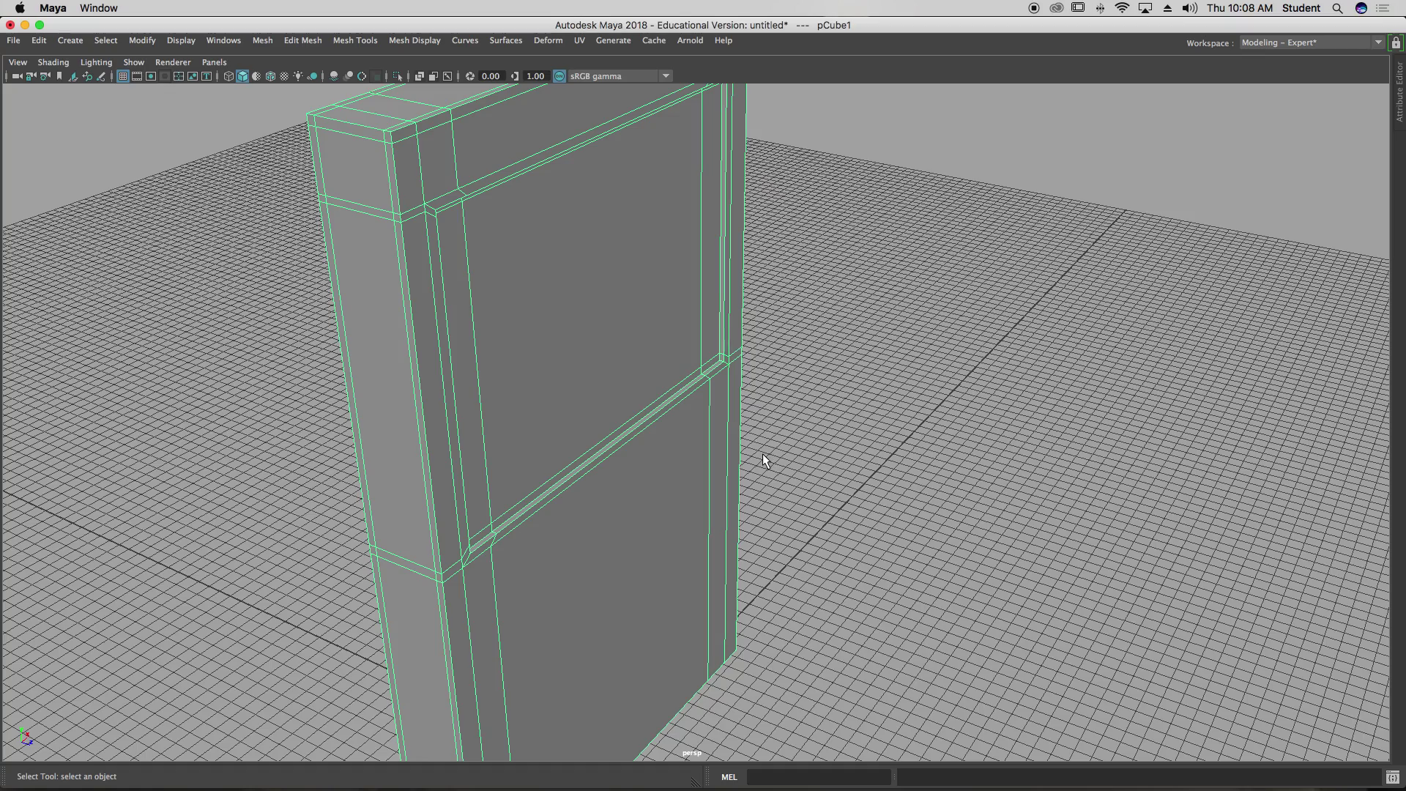
# Step: Insert edge loops at the recess's lower right corner, across the narrow wall around the screen panel, to tighten its rim
pyautogui.press('space')
pyautogui.click(590, 366)
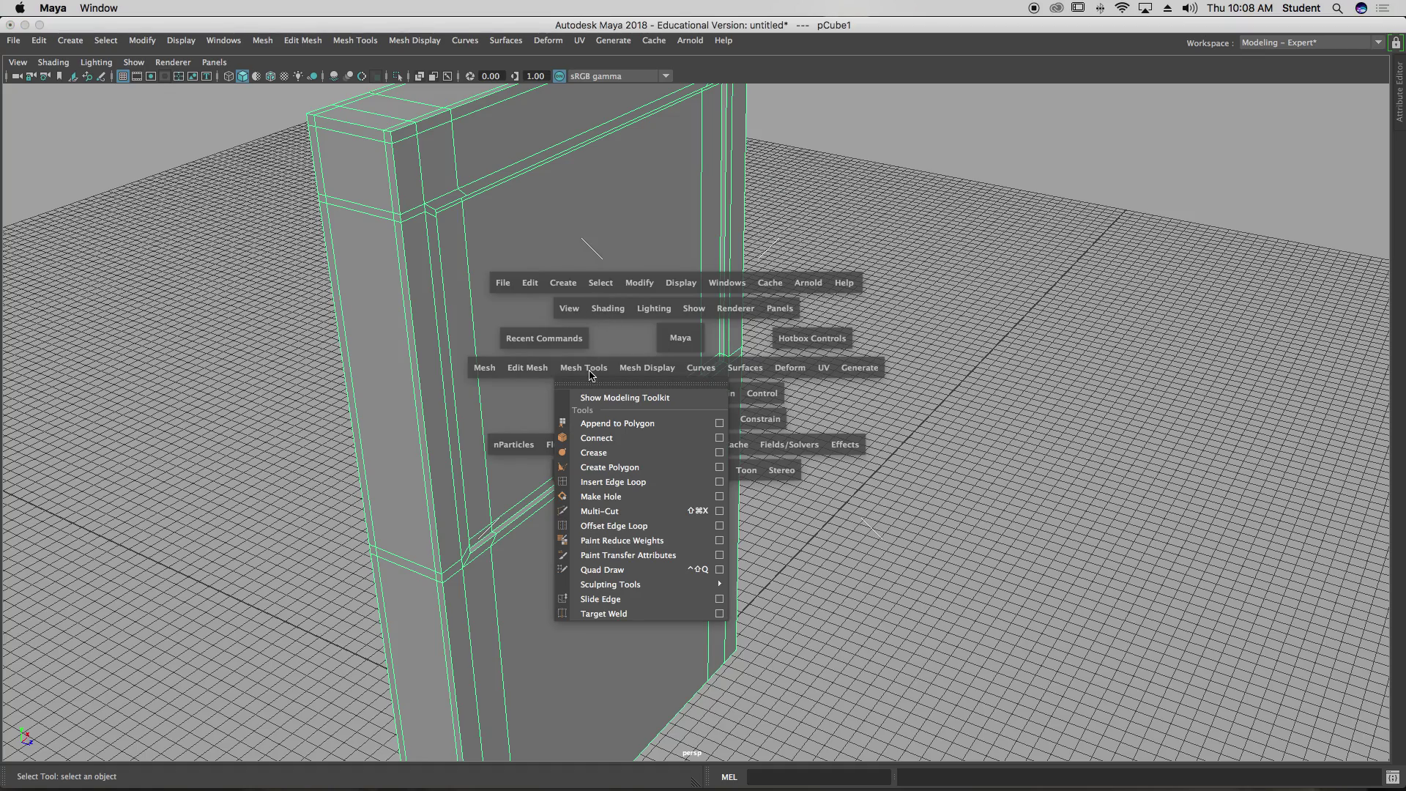
pyautogui.click(641, 482)
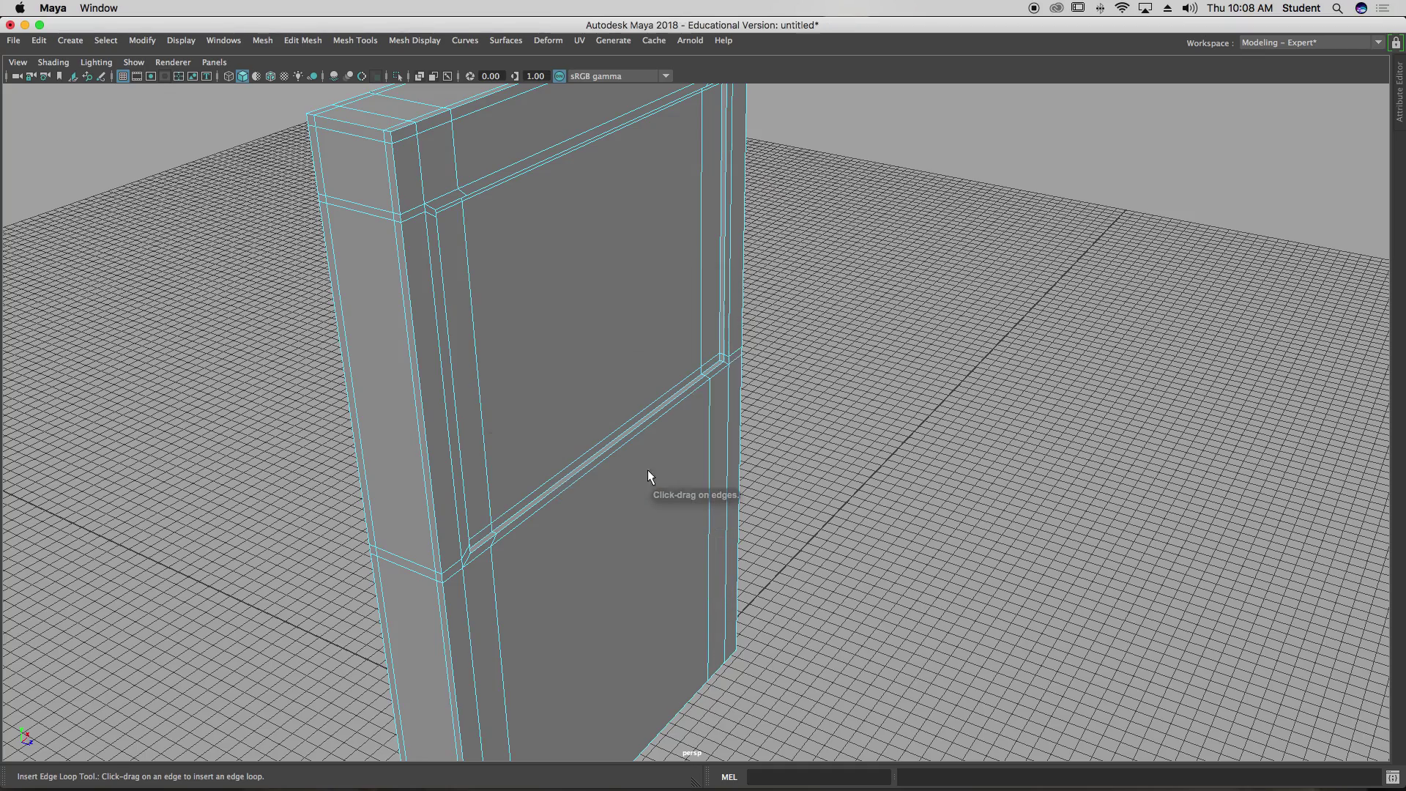
pyautogui.scroll(6, 716, 332)
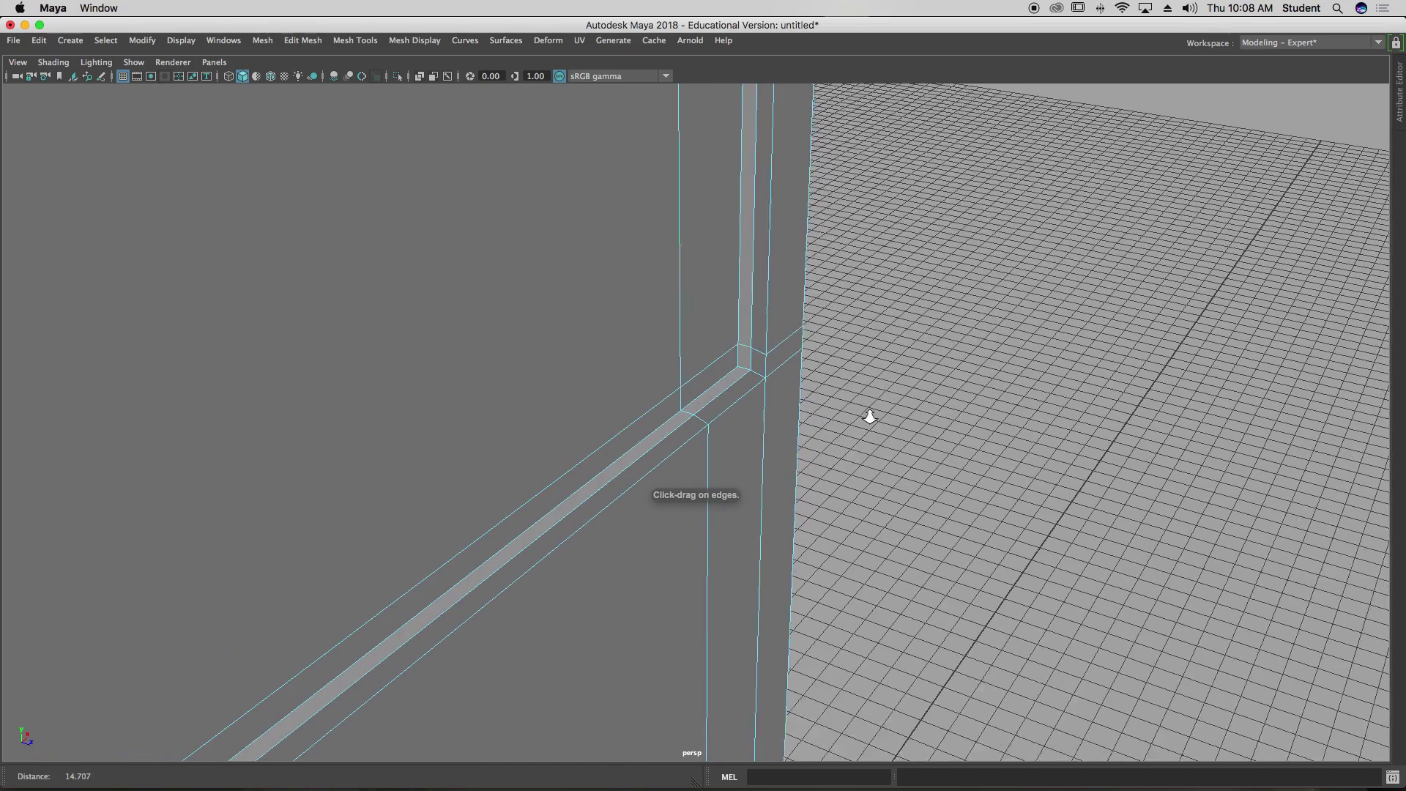
pyautogui.keyDown('alt'); pyautogui.moveTo(767, 357); pyautogui.dragTo(745, 359); pyautogui.keyUp('alt')
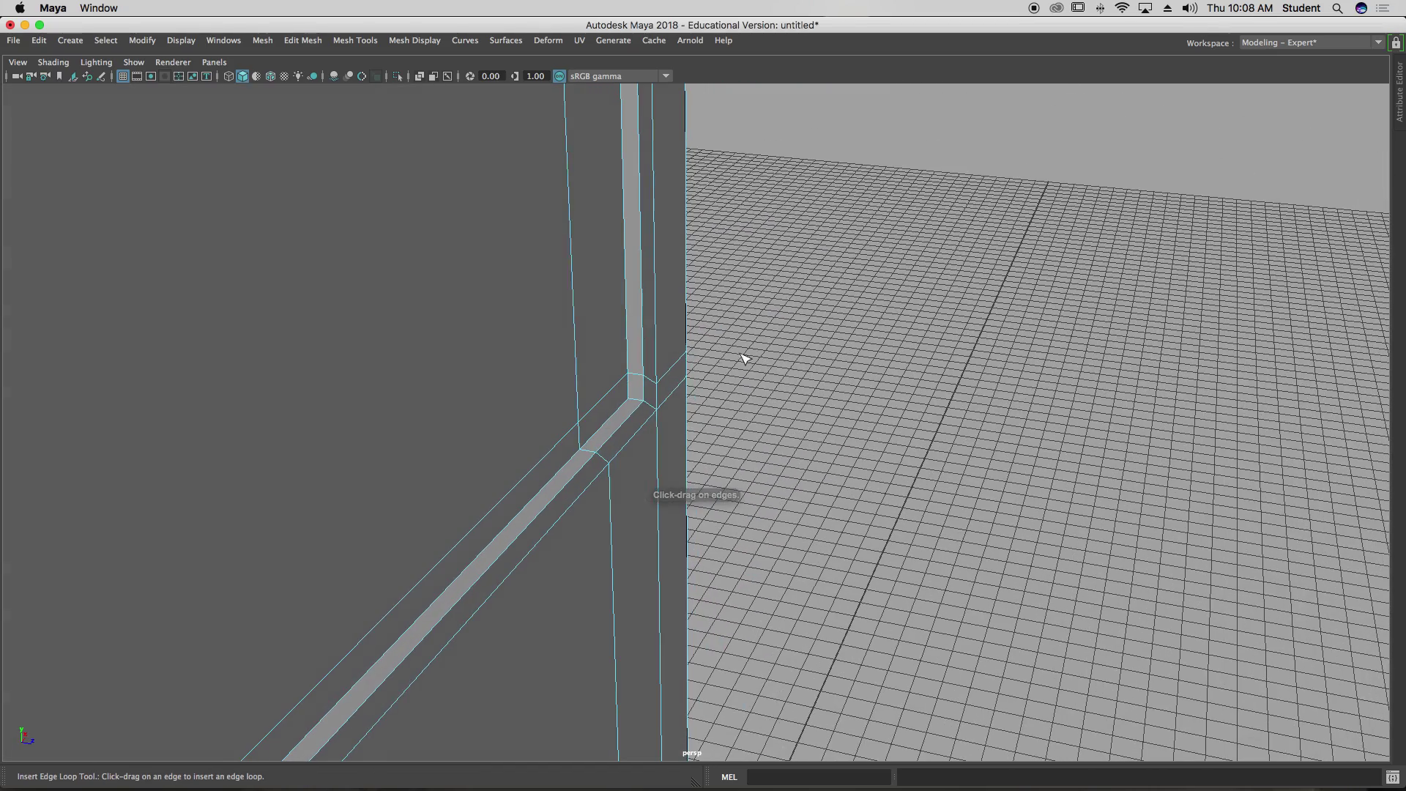
pyautogui.click(634, 401)
pyautogui.click(653, 398)
# Step: Preview the slab smoothed and return it to object mode
pyautogui.press('3')
pyautogui.press('w')
pyautogui.keyDown('alt'); pyautogui.moveTo(923, 362); pyautogui.dragTo(559, 314, button='right'); pyautogui.keyUp('alt')
pyautogui.keyDown('alt'); pyautogui.moveTo(559, 314); pyautogui.dragTo(781, 271); pyautogui.keyUp('alt')
pyautogui.moveTo(783, 268); pyautogui.dragTo(854, 242, button='right')
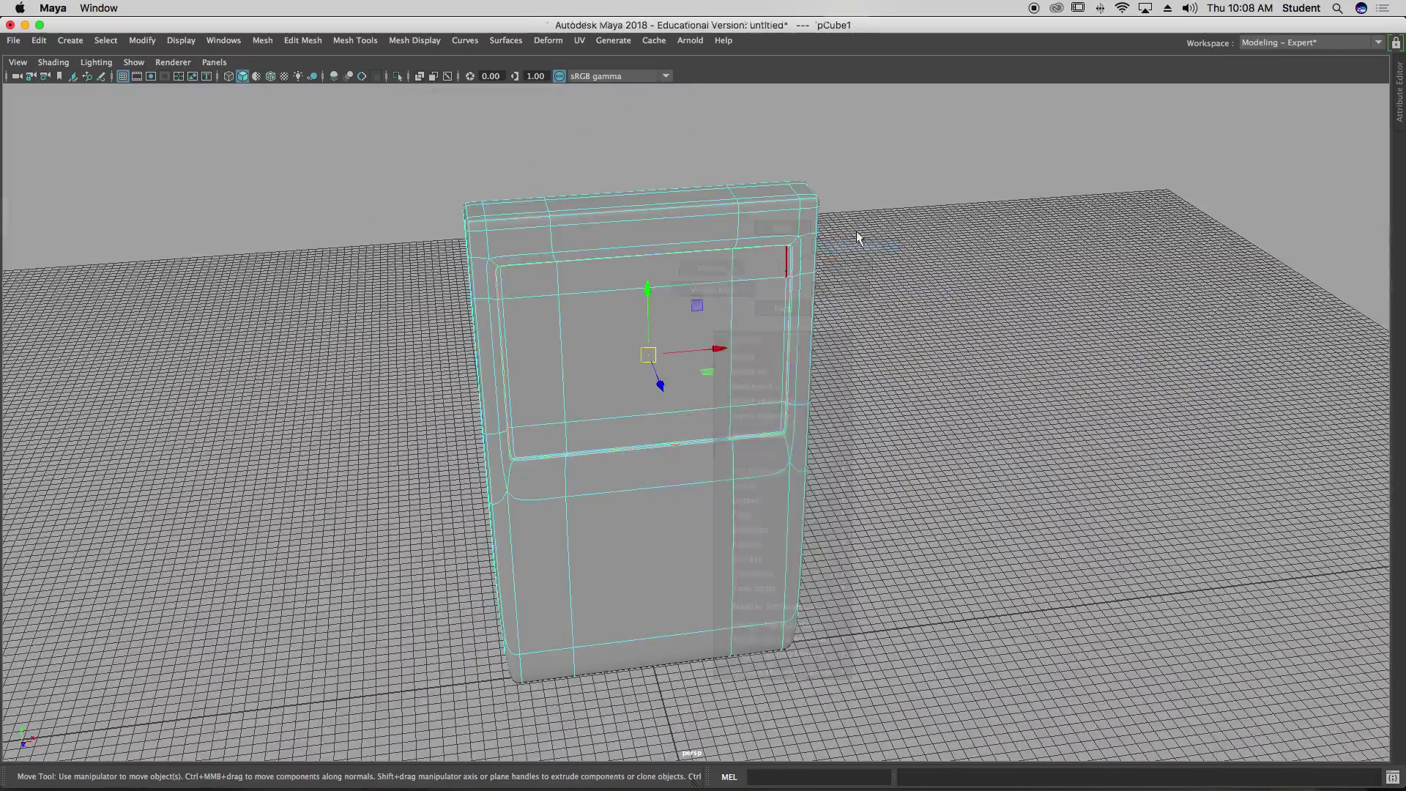
# Step: Examine the smoothed recess corners up close and the whole slab from both sides, then switch back to unsmoothed display
pyautogui.keyDown('alt'); pyautogui.moveTo(929, 276); pyautogui.dragTo(976, 277); pyautogui.keyUp('alt')
pyautogui.keyDown('alt'); pyautogui.moveTo(976, 276); pyautogui.dragTo(1155, 386, button='right'); pyautogui.keyUp('alt')
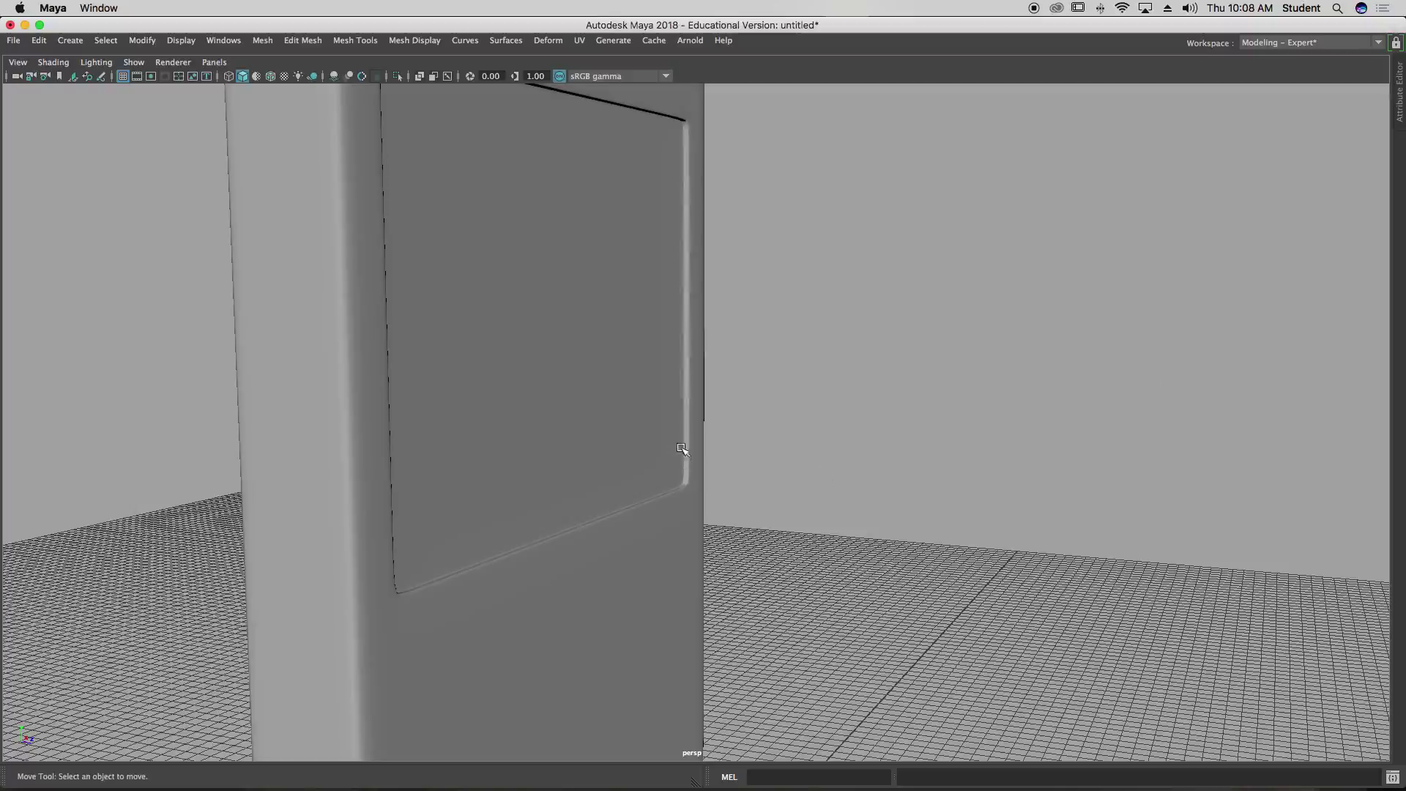
pyautogui.keyDown('alt'); pyautogui.moveTo(725, 440); pyautogui.dragTo(496, 288, button='right'); pyautogui.keyUp('alt')
pyautogui.keyDown('alt'); pyautogui.moveTo(496, 288); pyautogui.dragTo(640, 323); pyautogui.keyUp('alt')
pyautogui.click(638, 323)
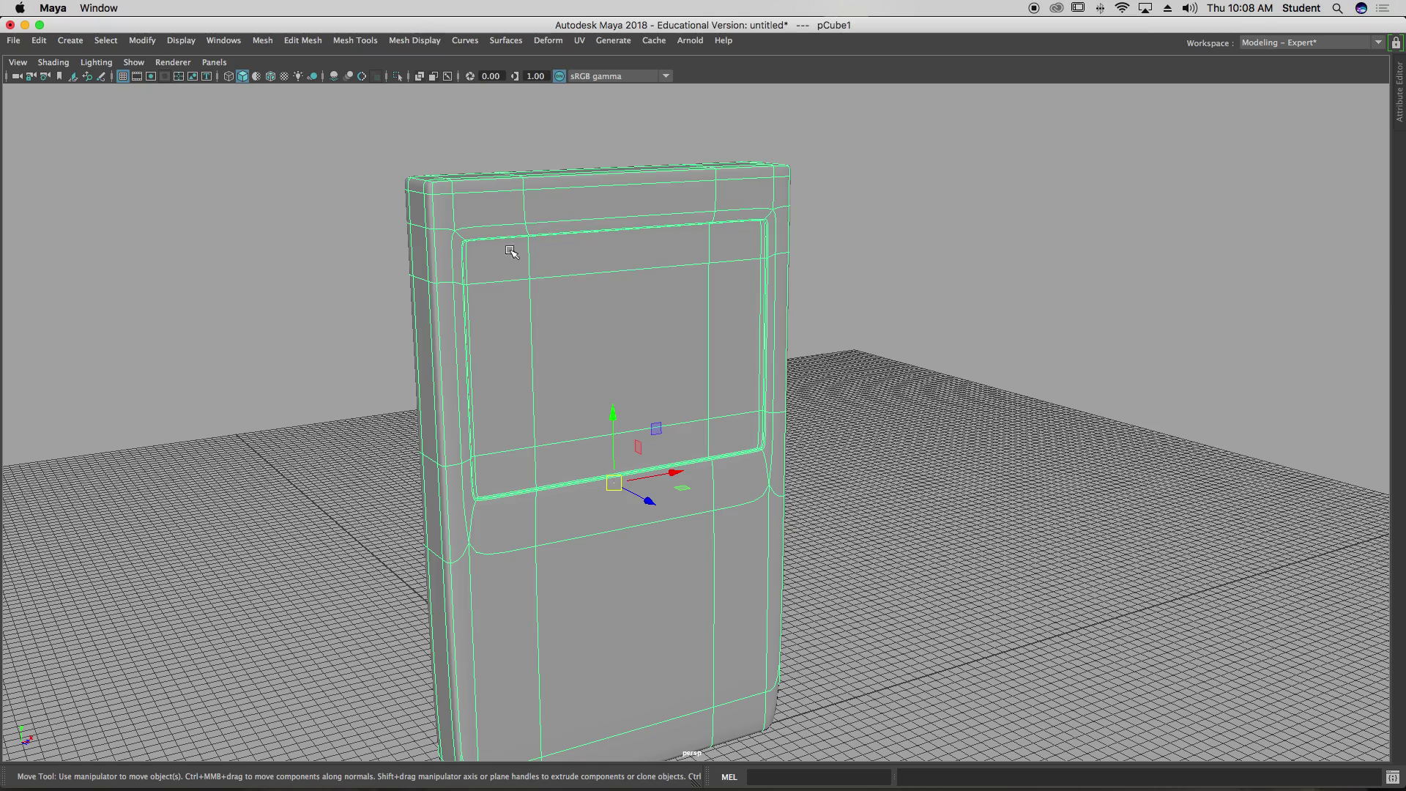
pyautogui.keyDown('alt'); pyautogui.moveTo(1074, 384); pyautogui.dragTo(690, 320, button='right'); pyautogui.keyUp('alt')
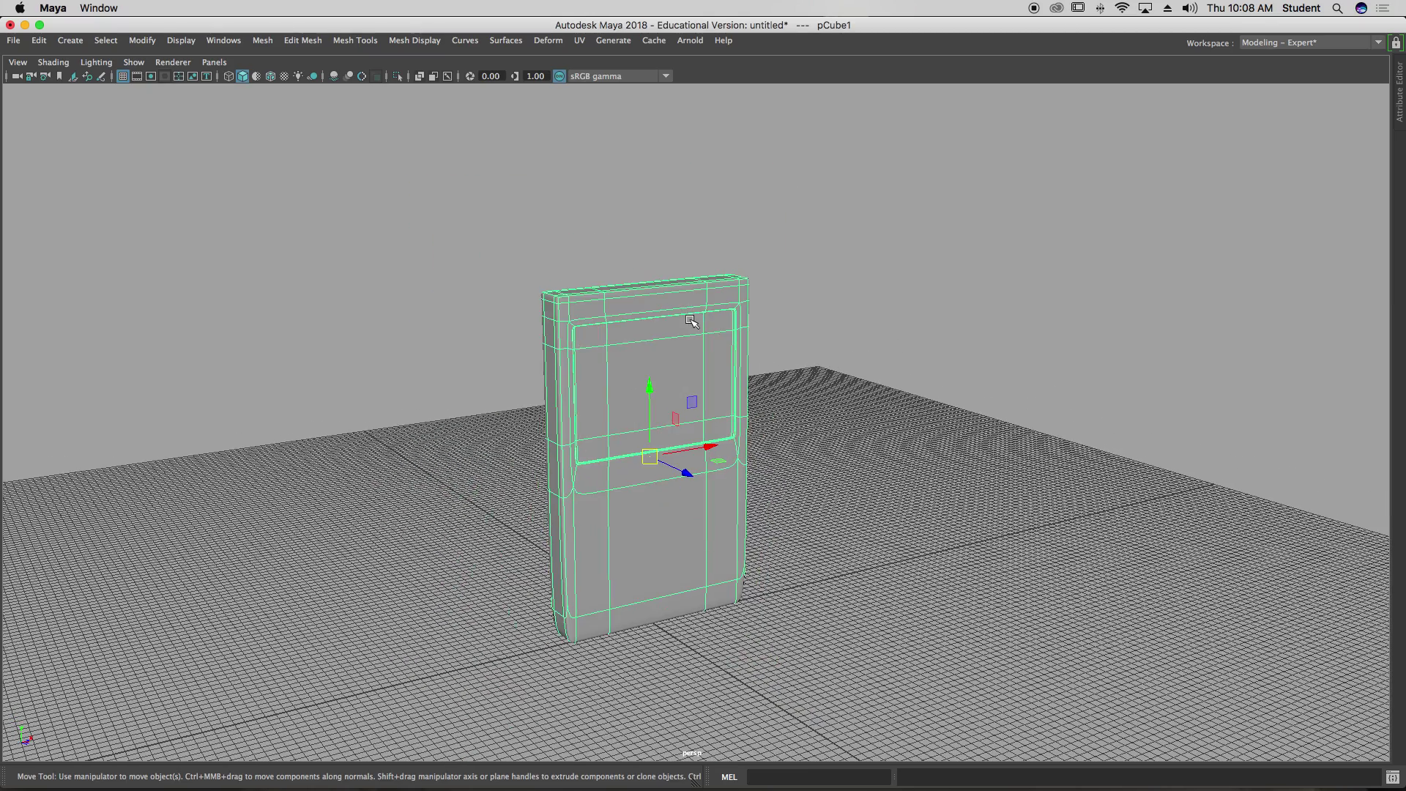
pyautogui.keyDown('alt'); pyautogui.moveTo(602, 293); pyautogui.dragTo(731, 405); pyautogui.keyUp('alt')
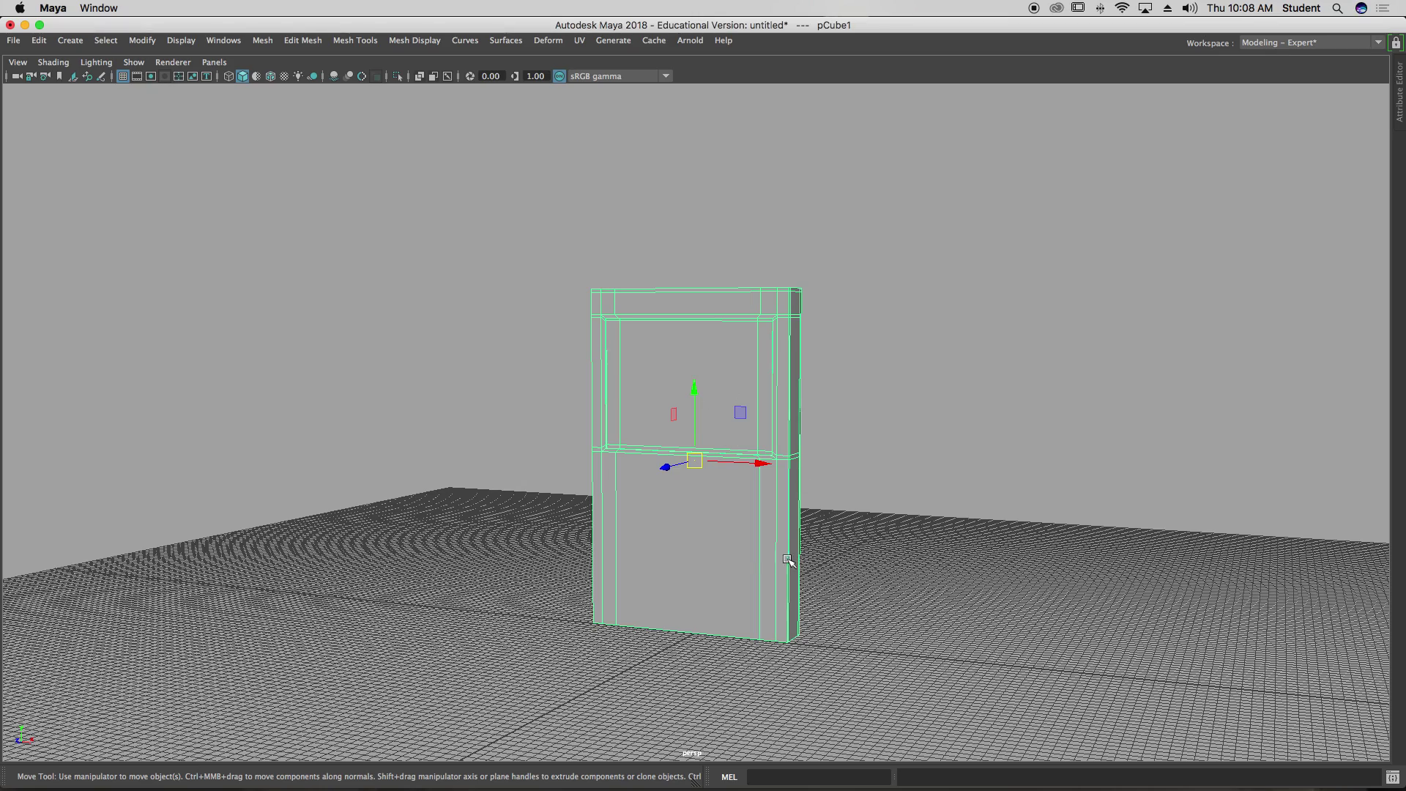
# Step: In the front view, raise the lower right corner's two outer vertex columns to about Y 2.06 cm and the outermost to about 3.07 cm
pyautogui.press('space')
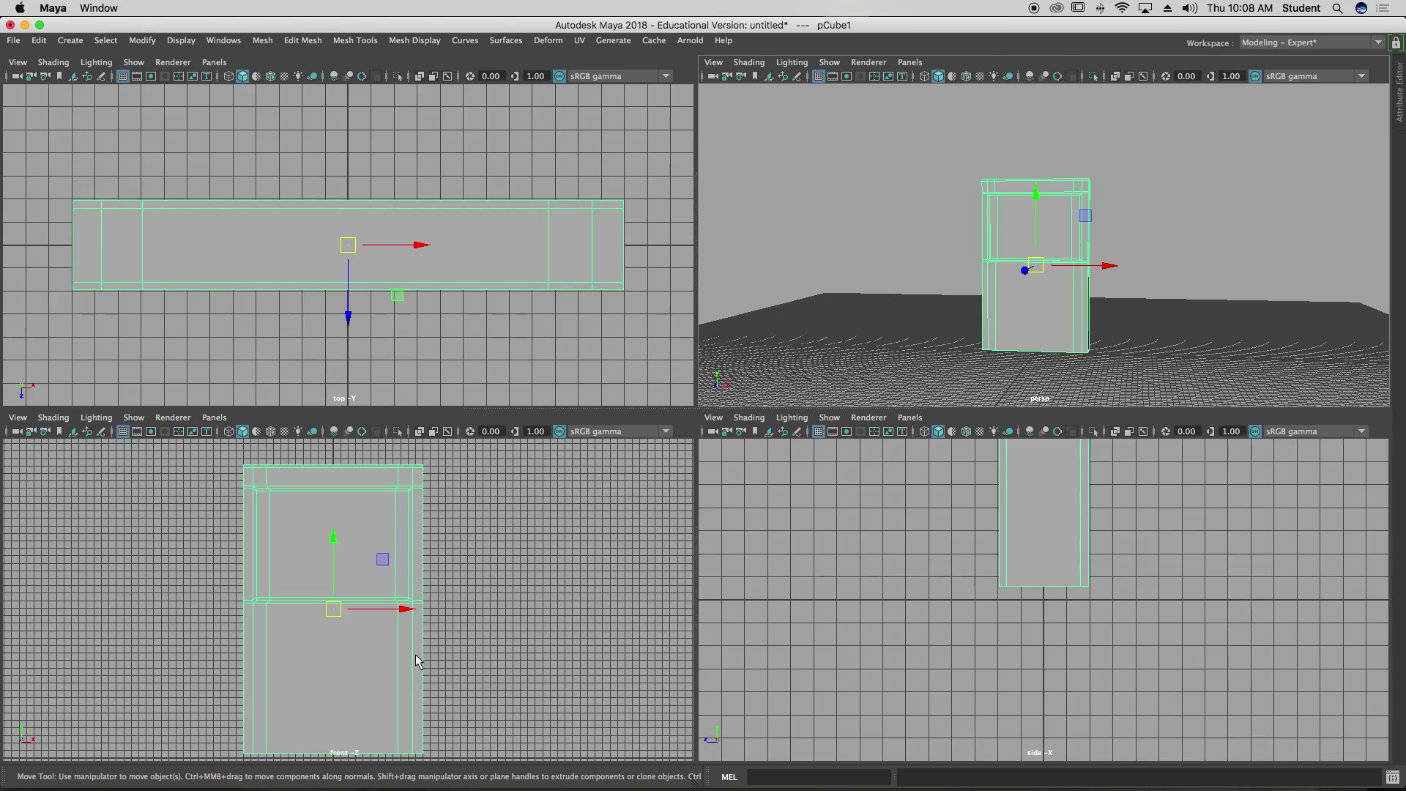
pyautogui.press('space')
pyautogui.keyDown('alt'); pyautogui.moveTo(561, 579); pyautogui.dragTo(517, 271, button='middle'); pyautogui.keyUp('alt')
pyautogui.keyDown('alt'); pyautogui.moveTo(828, 352); pyautogui.dragTo(1098, 392, button='right'); pyautogui.keyUp('alt')
pyautogui.keyDown('alt'); pyautogui.moveTo(731, 340); pyautogui.dragTo(646, 490, button='middle'); pyautogui.keyUp('alt')
pyautogui.moveTo(753, 507); pyautogui.dragTo(696, 374, button='right')
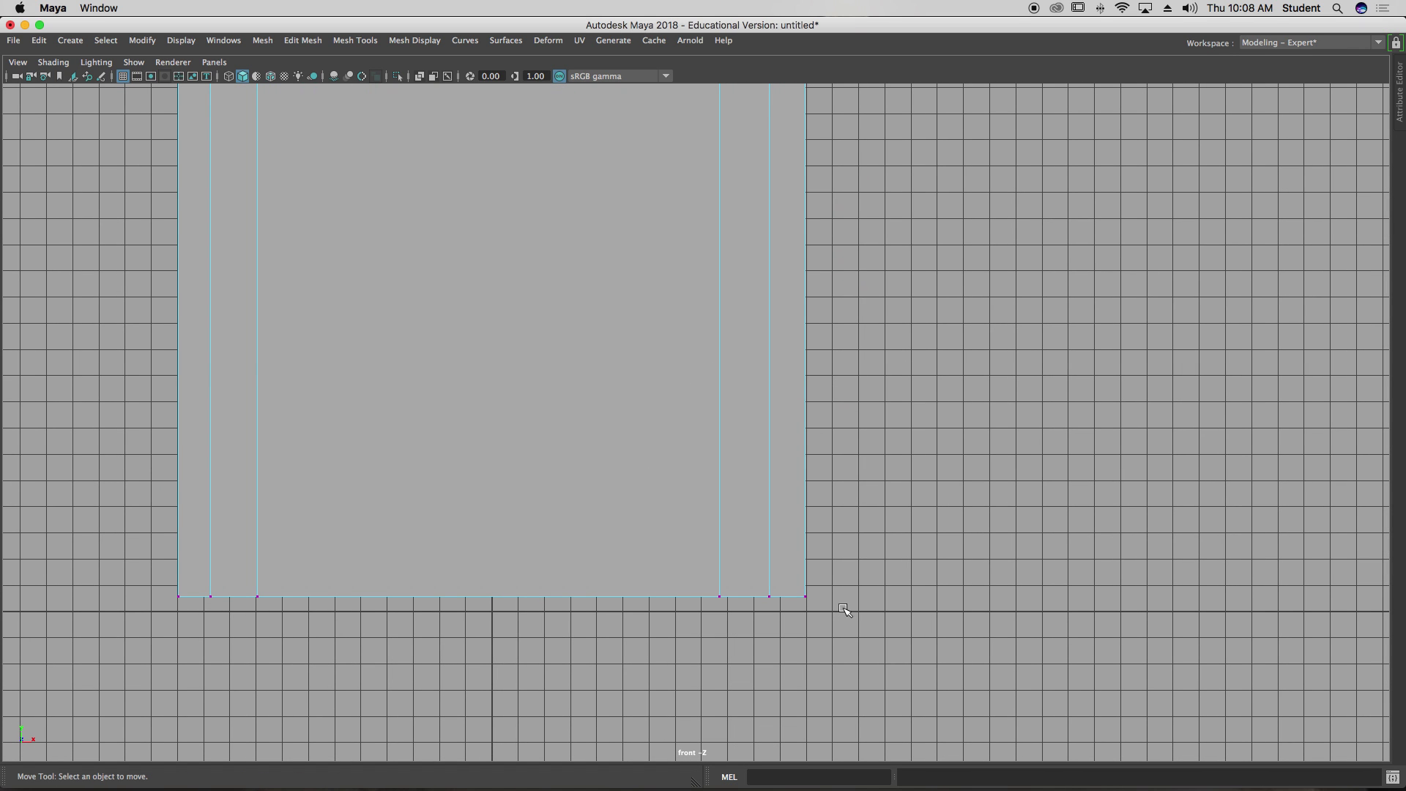
pyautogui.moveTo(842, 552); pyautogui.dragTo(754, 652)
pyautogui.moveTo(793, 536); pyautogui.dragTo(788, 489)
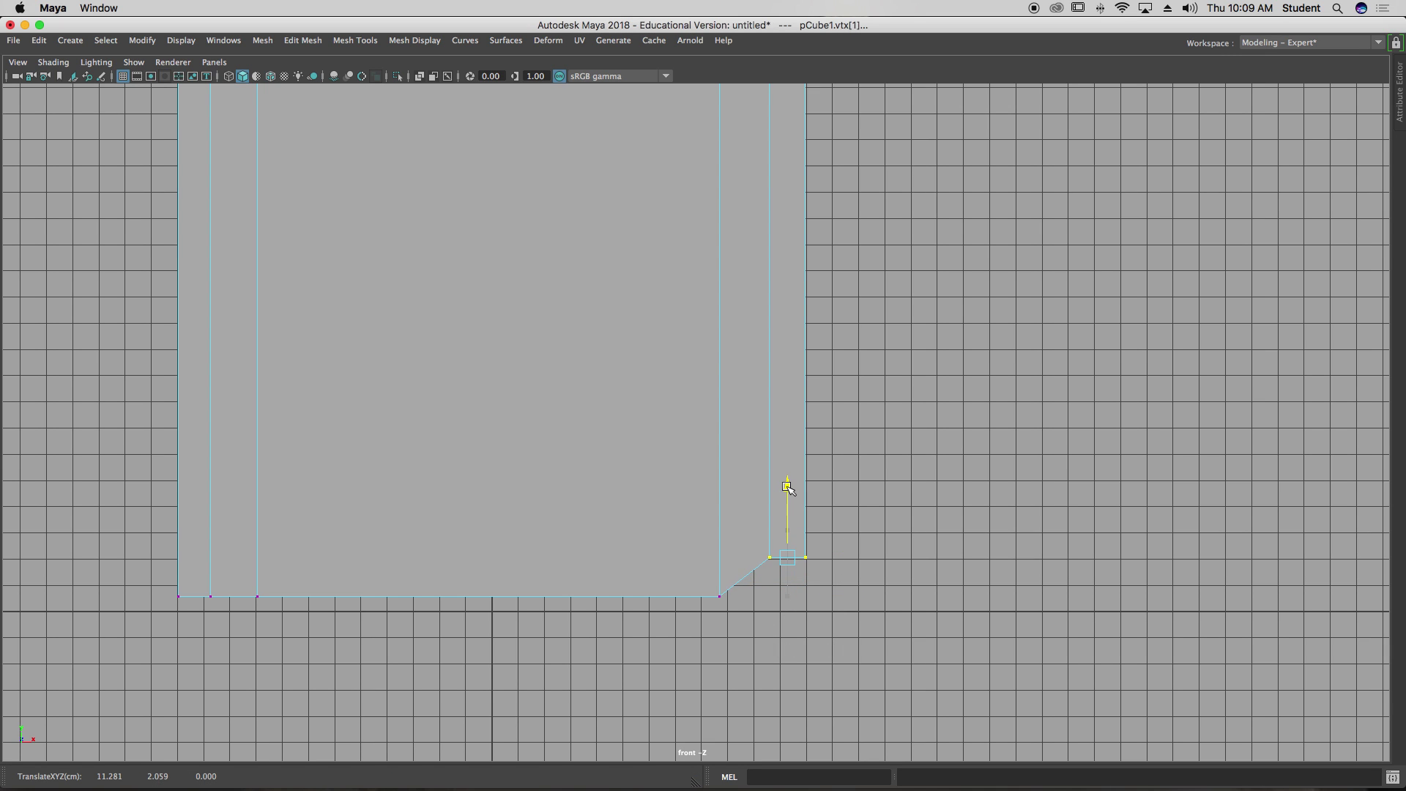
pyautogui.moveTo(890, 473); pyautogui.dragTo(794, 628)
pyautogui.moveTo(811, 500); pyautogui.dragTo(817, 469)
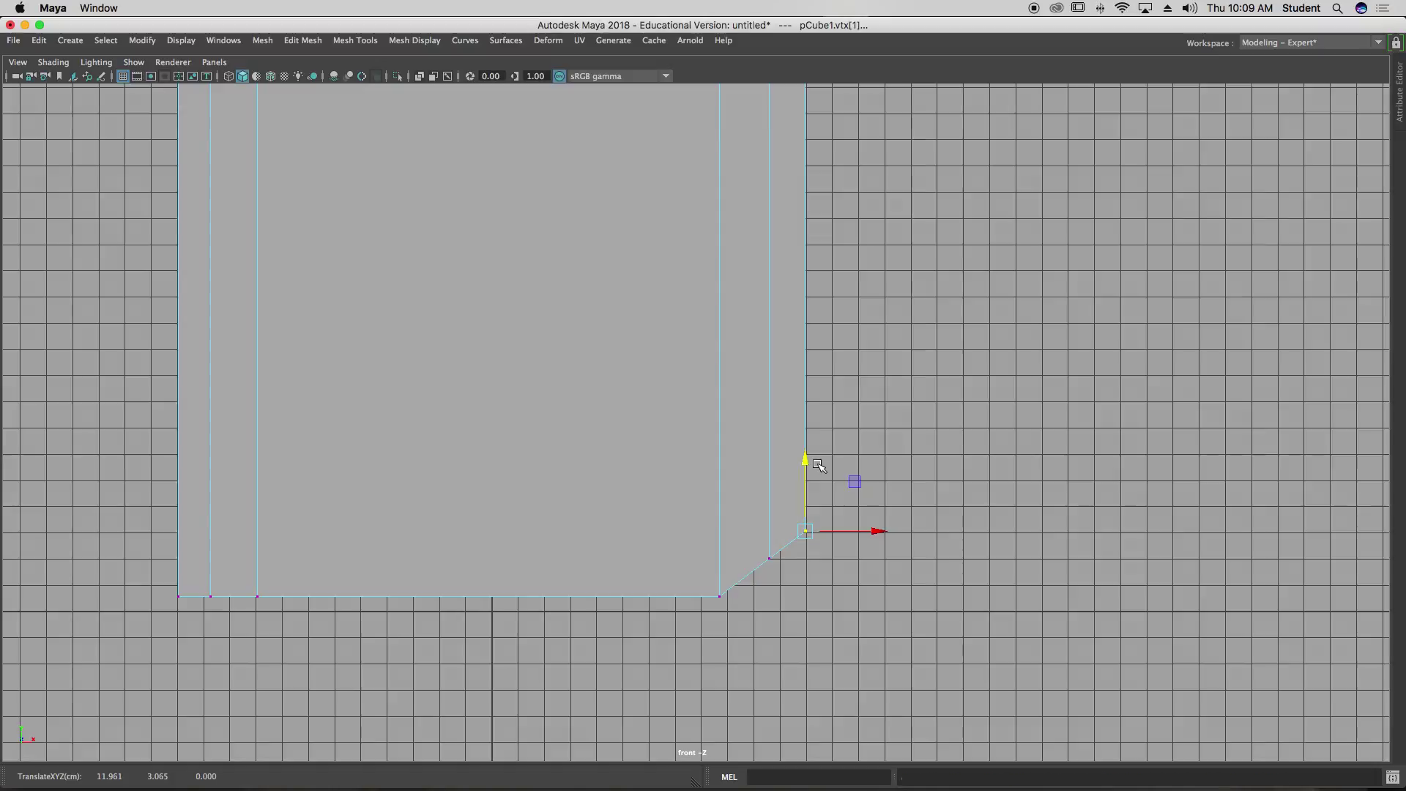
# Step: Check the reshaped lower corner in smoothed display, return to the perspective view, and restore unsmoothed display
pyautogui.press('3')
pyautogui.scroll(-5, 1108, 442)
pyautogui.press('space')
pyautogui.press('space')
pyautogui.keyDown('alt'); pyautogui.moveTo(854, 383); pyautogui.dragTo(818, 423); pyautogui.keyUp('alt')
pyautogui.press('1')
# Step: Insert edge loops around the slab's sides close to its bottom edge to hold the lower border and the angled corner
pyautogui.keyDown('alt'); pyautogui.moveTo(716, 562); pyautogui.dragTo(998, 600, button='right'); pyautogui.keyUp('alt')
pyautogui.keyDown('alt'); pyautogui.moveTo(999, 599); pyautogui.dragTo(878, 235, button='middle'); pyautogui.keyUp('alt')
pyautogui.keyDown('alt'); pyautogui.moveTo(879, 235); pyautogui.dragTo(892, 375); pyautogui.keyUp('alt')
pyautogui.keyDown('alt'); pyautogui.moveTo(721, 478); pyautogui.dragTo(720, 266, button='middle'); pyautogui.keyUp('alt')
pyautogui.keyDown('alt'); pyautogui.moveTo(719, 267); pyautogui.dragTo(721, 183); pyautogui.keyUp('alt')
pyautogui.keyDown('alt'); pyautogui.moveTo(703, 447); pyautogui.dragTo(629, 448, button='right'); pyautogui.keyUp('alt')
pyautogui.keyDown('alt'); pyautogui.moveTo(630, 448); pyautogui.dragTo(569, 435); pyautogui.keyUp('alt')
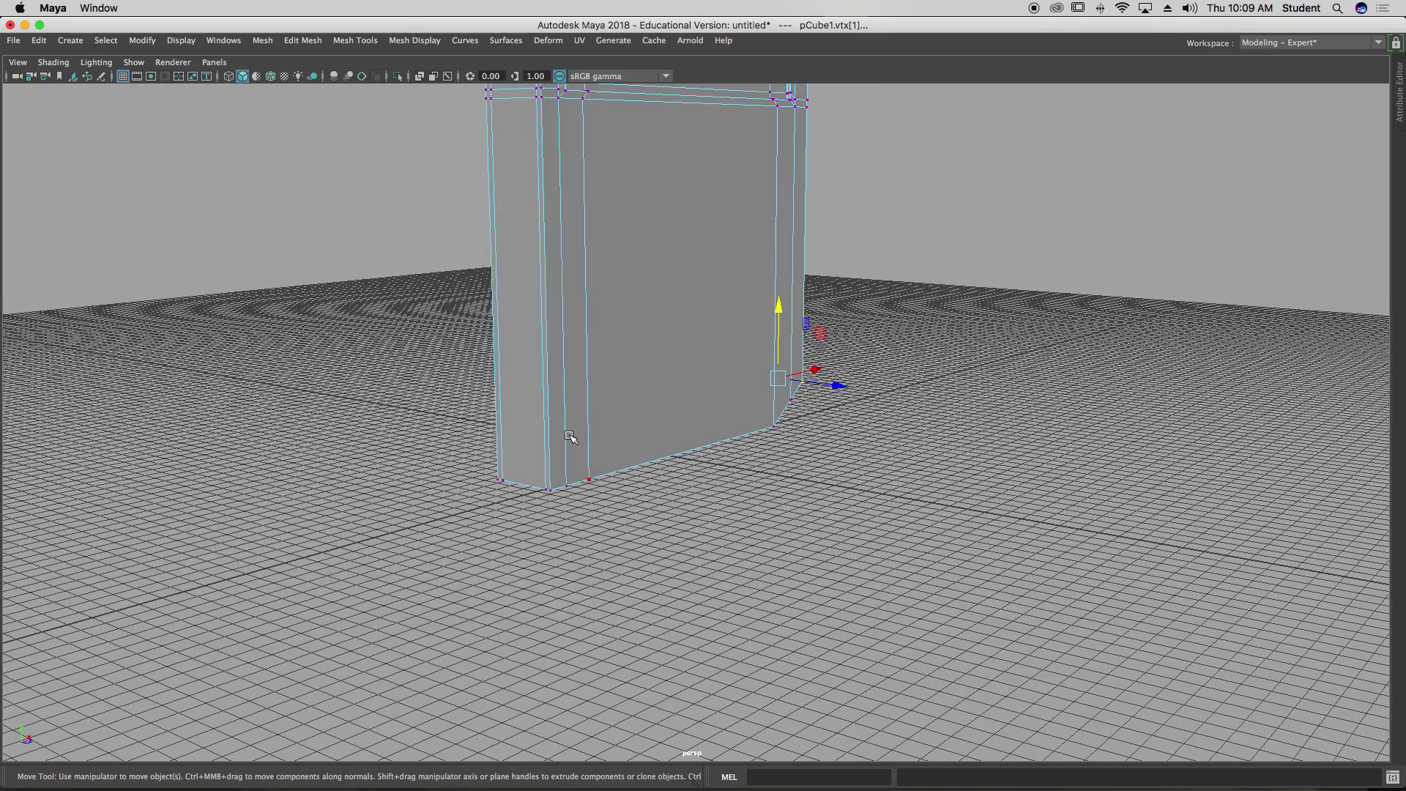
pyautogui.press('g')
pyautogui.keyDown('alt'); pyautogui.moveTo(558, 469); pyautogui.dragTo(940, 462, button='right'); pyautogui.keyUp('alt')
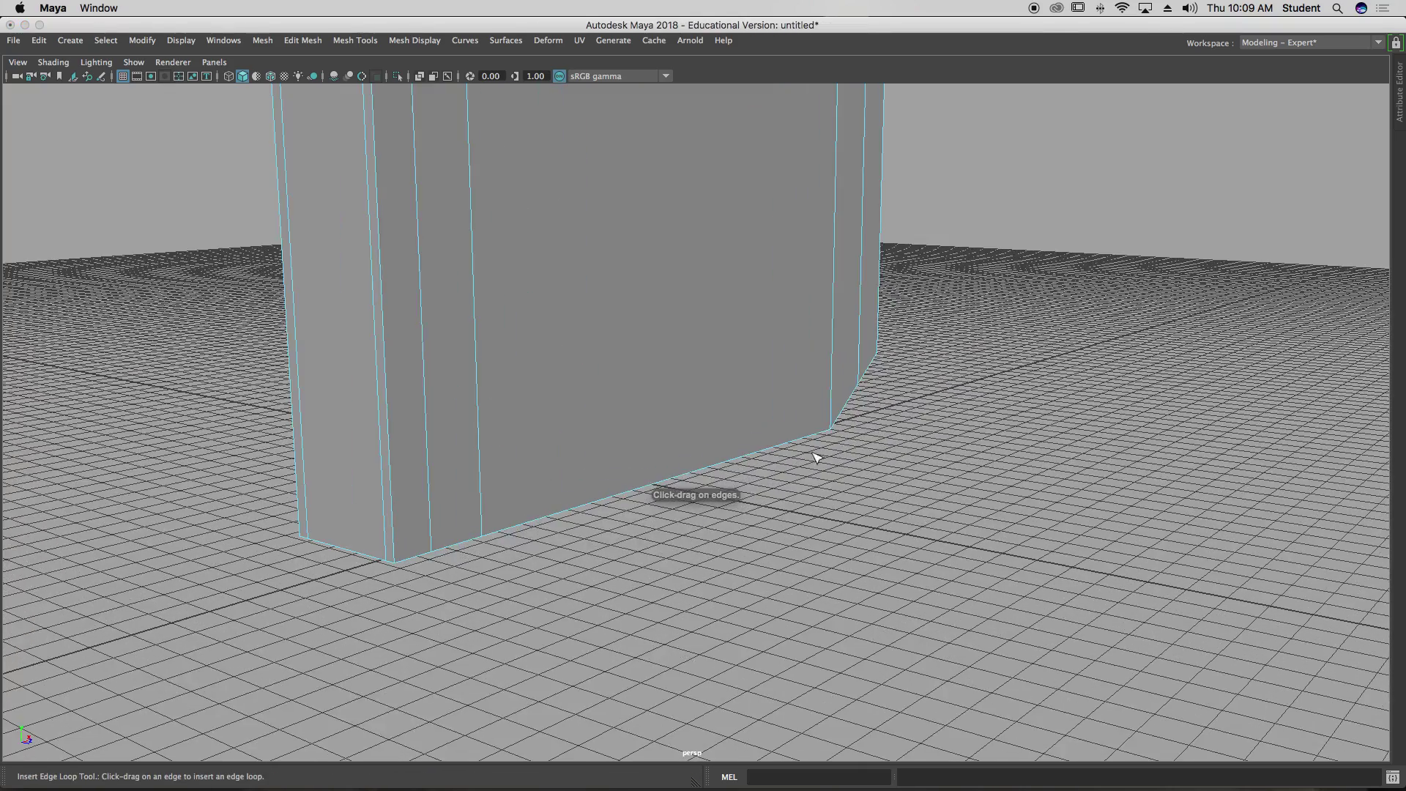
pyautogui.keyDown('alt'); pyautogui.moveTo(564, 417); pyautogui.dragTo(730, 424, button='middle'); pyautogui.keyUp('alt')
pyautogui.moveTo(586, 543); pyautogui.dragTo(588, 567)
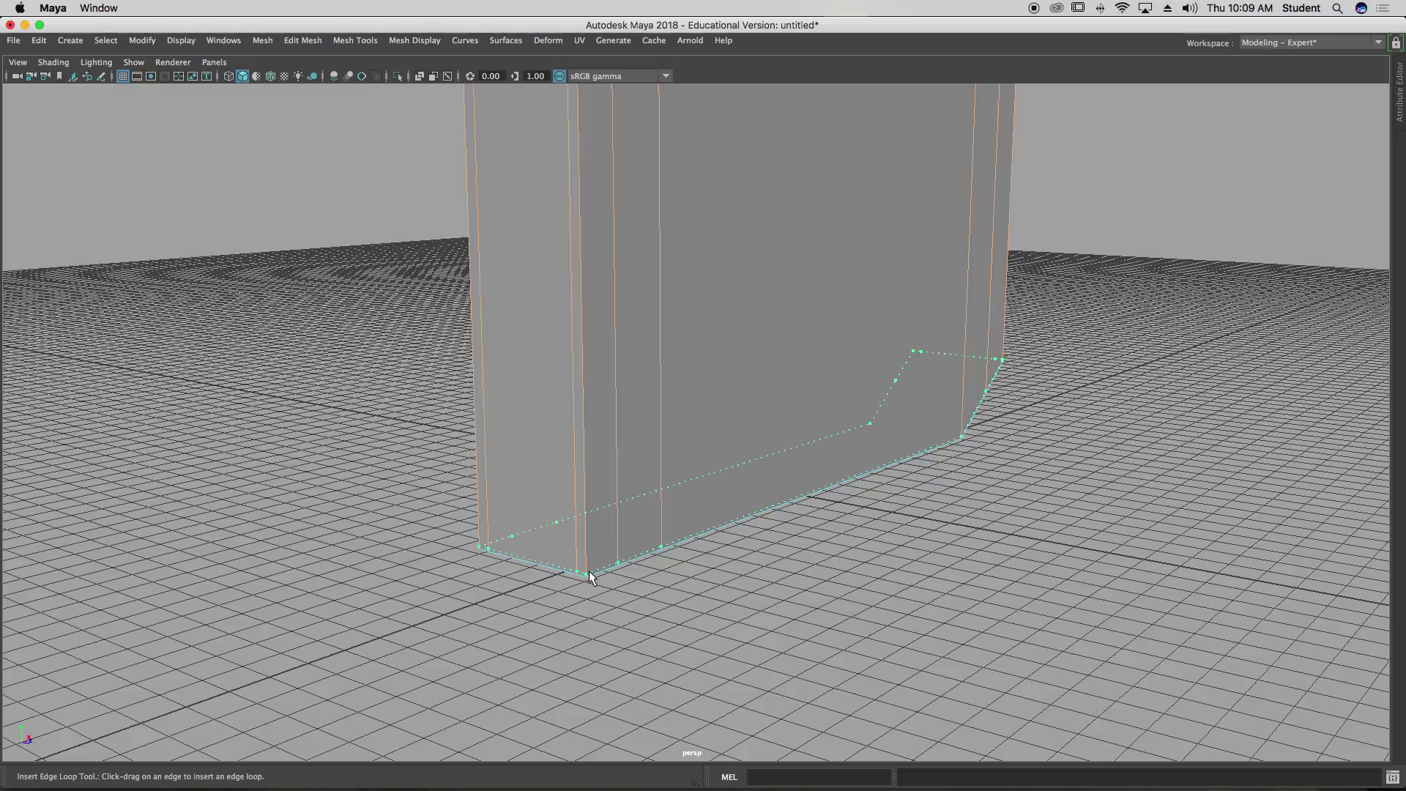
pyautogui.moveTo(590, 577); pyautogui.dragTo(590, 579)
# Step: Switch the slab to smoothed display, return to object mode, and deselect it
pyautogui.keyDown('alt'); pyautogui.moveTo(907, 481); pyautogui.dragTo(840, 410, button='right'); pyautogui.keyUp('alt')
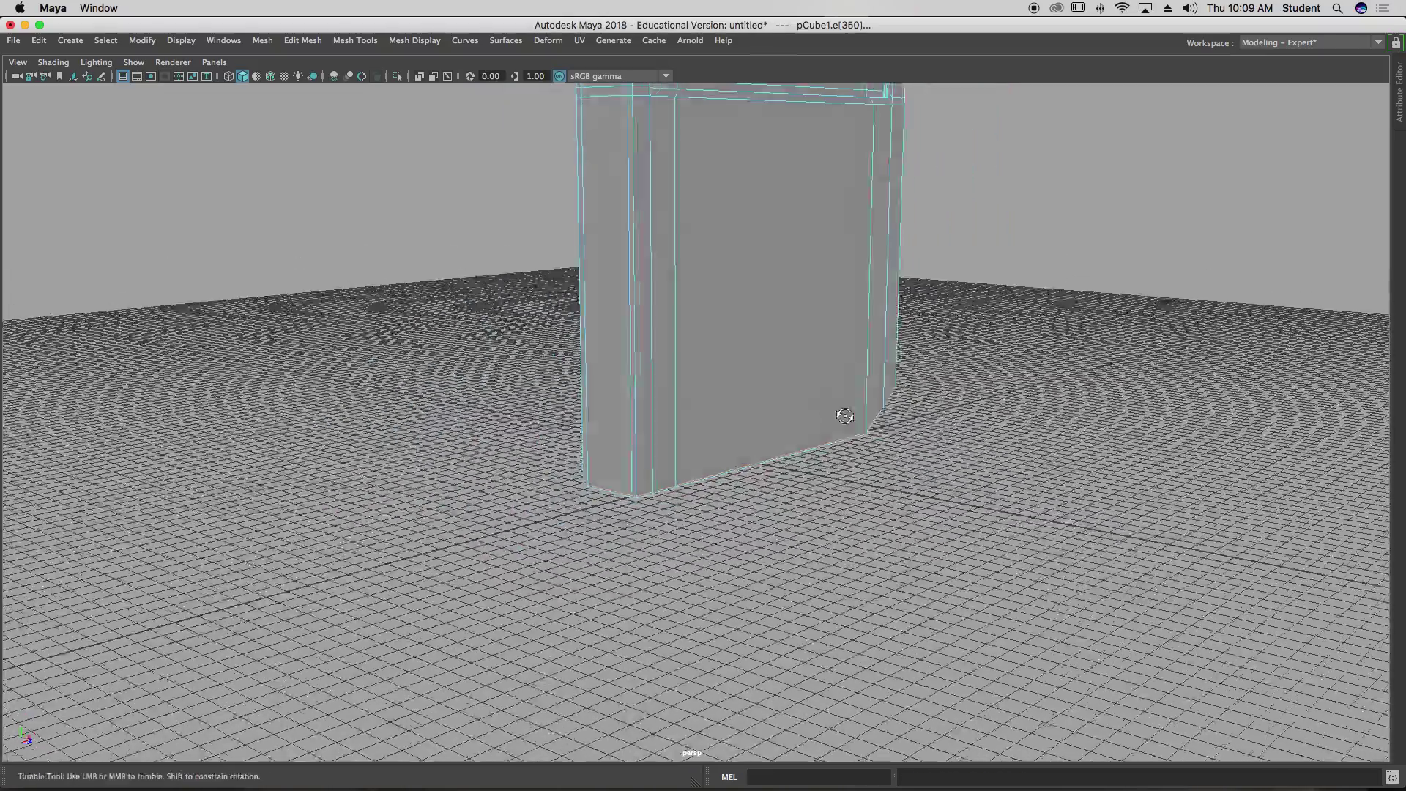
pyautogui.keyDown('alt'); pyautogui.moveTo(840, 411); pyautogui.dragTo(784, 414); pyautogui.keyUp('alt')
pyautogui.keyDown('alt'); pyautogui.moveTo(785, 415); pyautogui.dragTo(793, 411, button='right'); pyautogui.keyUp('alt')
pyautogui.press('w')
pyautogui.press('3')
pyautogui.keyDown('alt'); pyautogui.moveTo(1035, 305); pyautogui.dragTo(992, 471, button='right'); pyautogui.keyUp('alt')
pyautogui.keyDown('alt'); pyautogui.moveTo(992, 471); pyautogui.dragTo(762, 410); pyautogui.keyUp('alt')
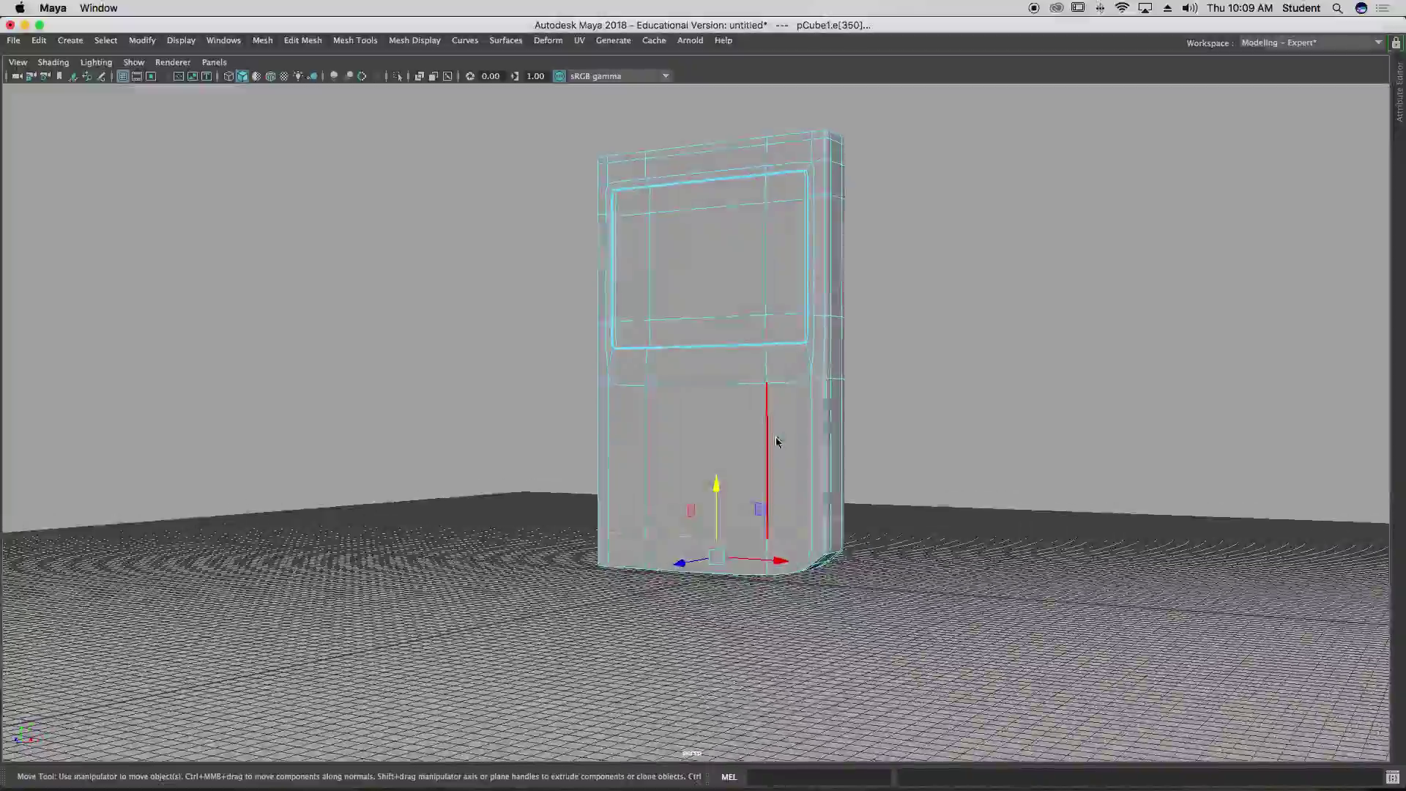
pyautogui.moveTo(765, 381); pyautogui.dragTo(945, 354, button='right')
pyautogui.click(945, 353)
# Step: Change the viewport background to black around the smoothed slab
pyautogui.keyDown('alt'); pyautogui.moveTo(992, 392); pyautogui.dragTo(1039, 386); pyautogui.keyUp('alt')
pyautogui.keyDown('alt'); pyautogui.moveTo(1168, 404); pyautogui.dragTo(987, 394); pyautogui.keyUp('alt')
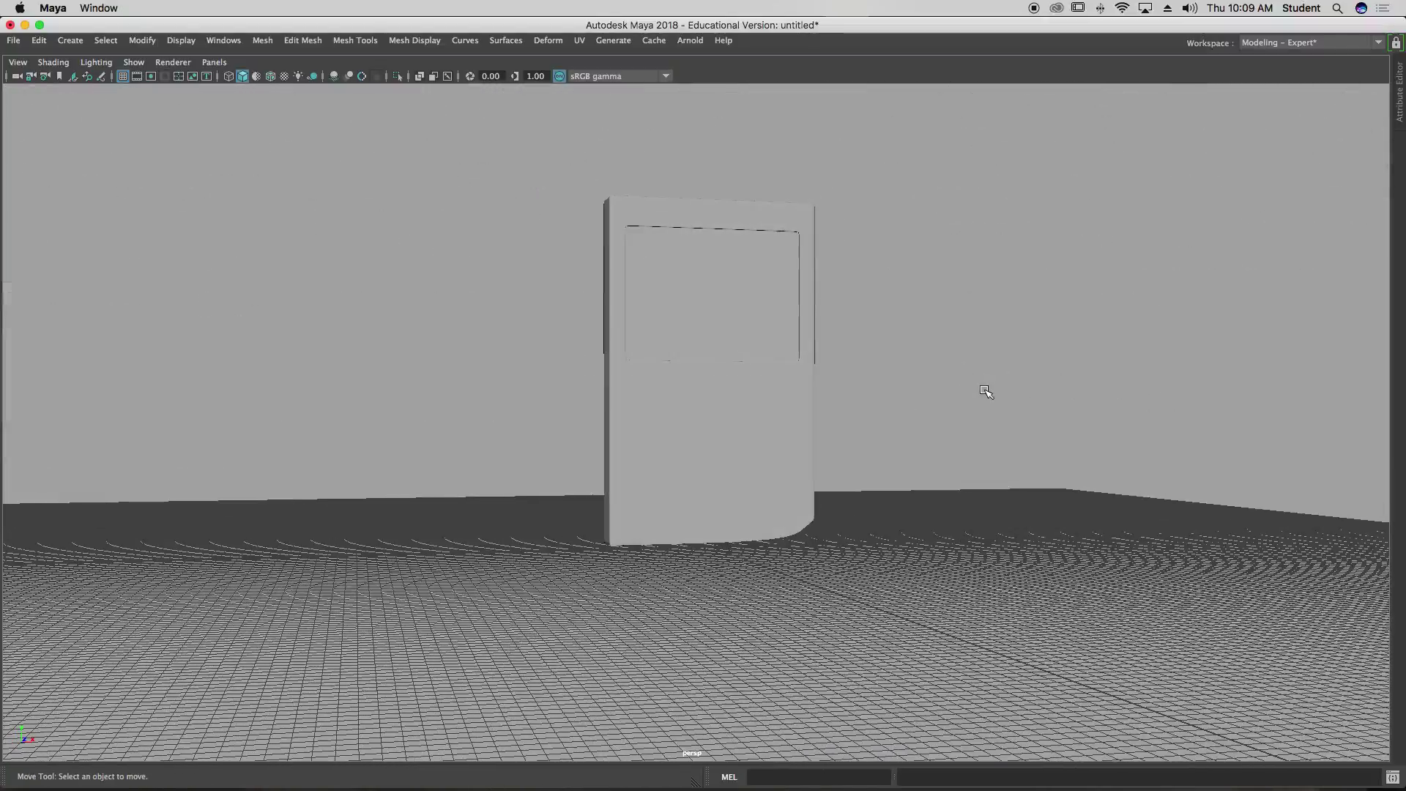
pyautogui.hotkey('alt', 'b')
pyautogui.keyDown('alt'); pyautogui.moveTo(872, 429); pyautogui.dragTo(950, 399); pyautogui.keyUp('alt')
pyautogui.hotkey('alt', 'b')
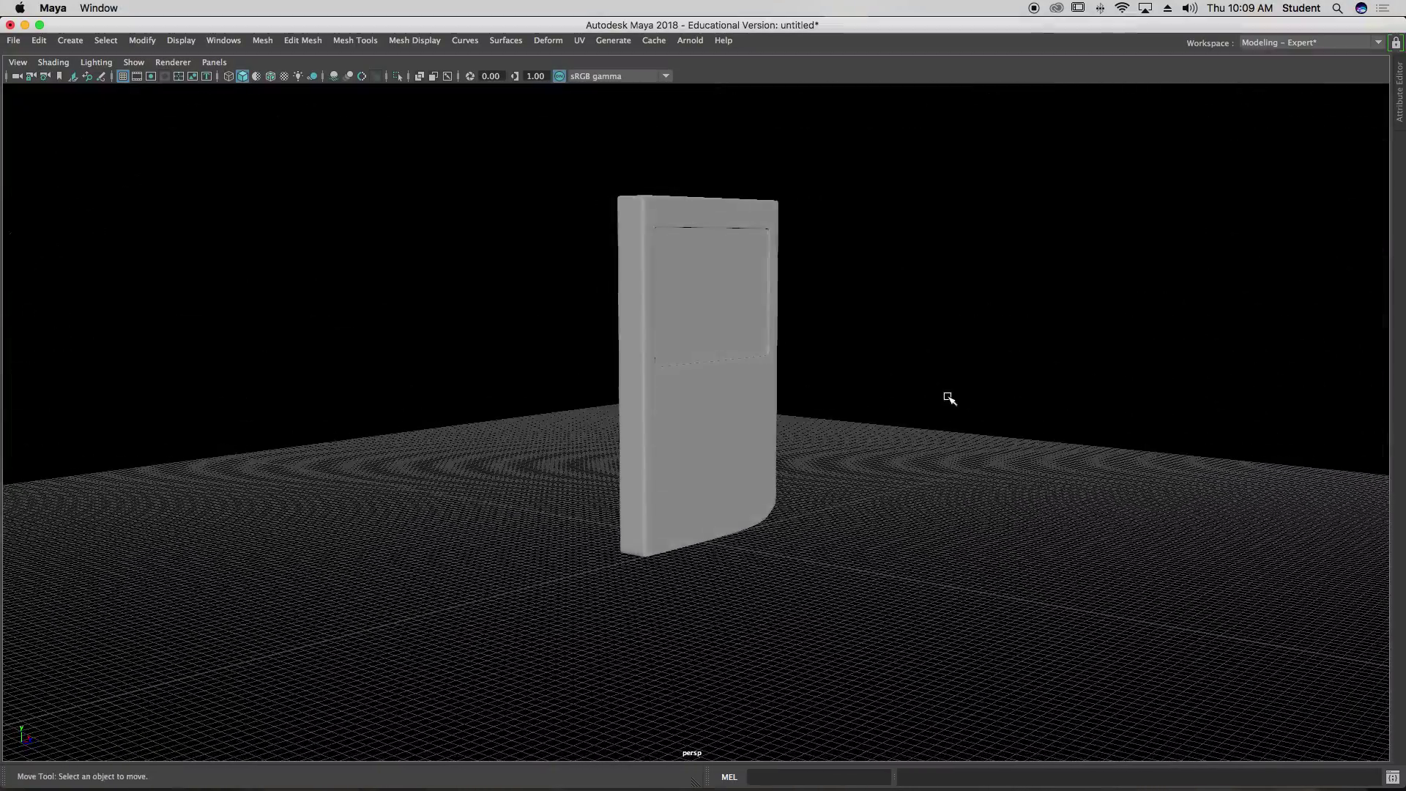
# Step: Examine the smoothed slab's recess, top edges and rounded lower corner against the black background from several angles
pyautogui.keyDown('alt'); pyautogui.moveTo(590, 420); pyautogui.dragTo(762, 509); pyautogui.keyUp('alt')
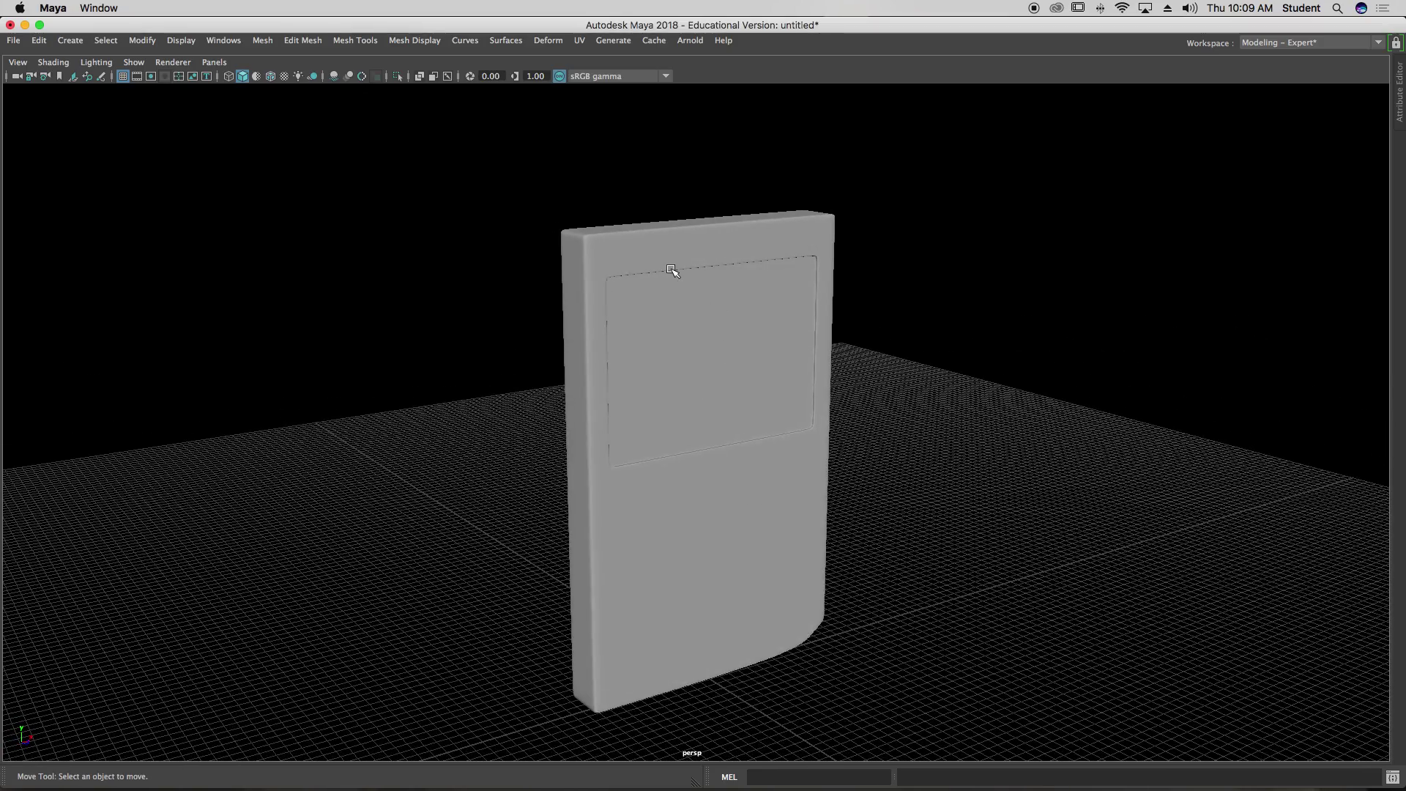
pyautogui.keyDown('alt'); pyautogui.moveTo(747, 516); pyautogui.dragTo(637, 315); pyautogui.keyUp('alt')
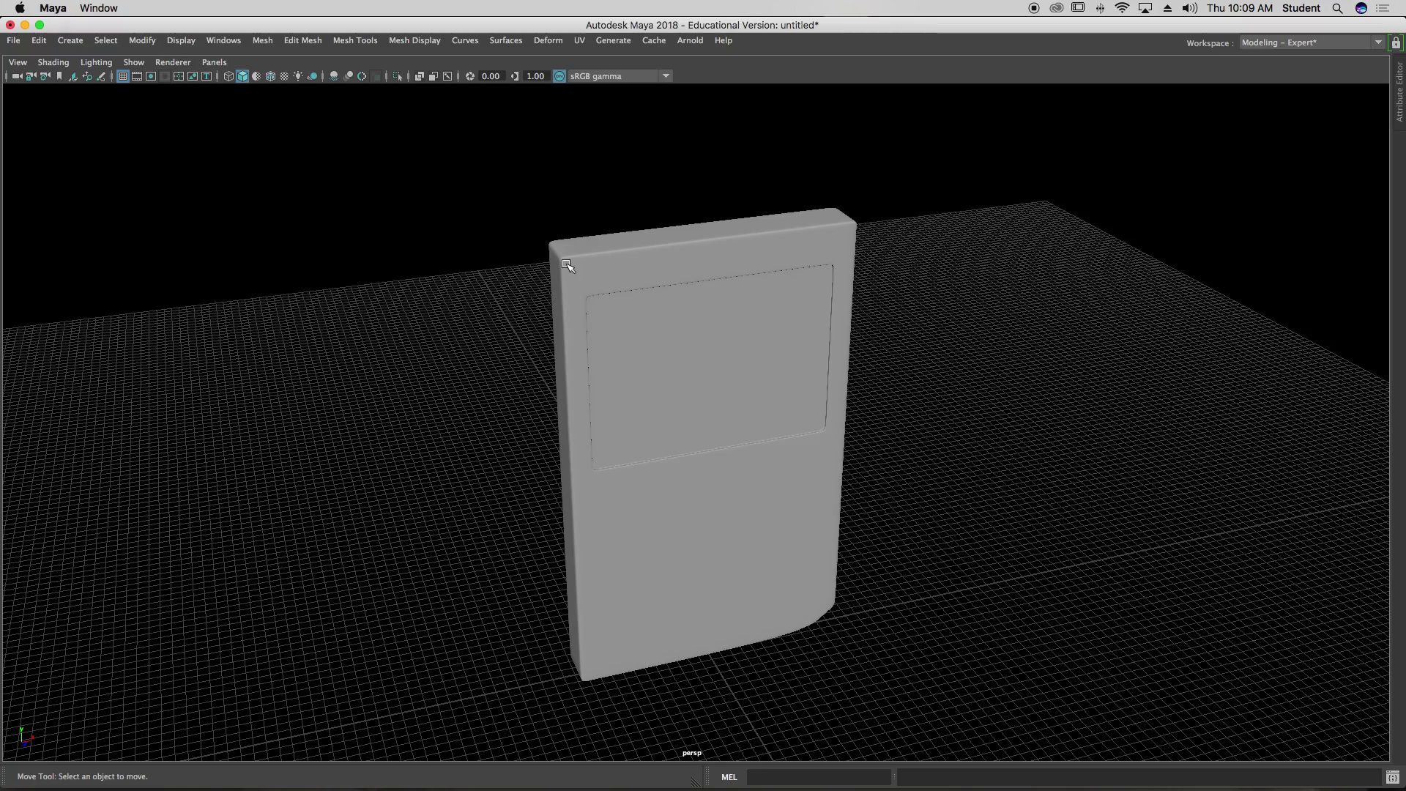
pyautogui.keyDown('alt'); pyautogui.moveTo(750, 486); pyautogui.dragTo(698, 488); pyautogui.keyUp('alt')
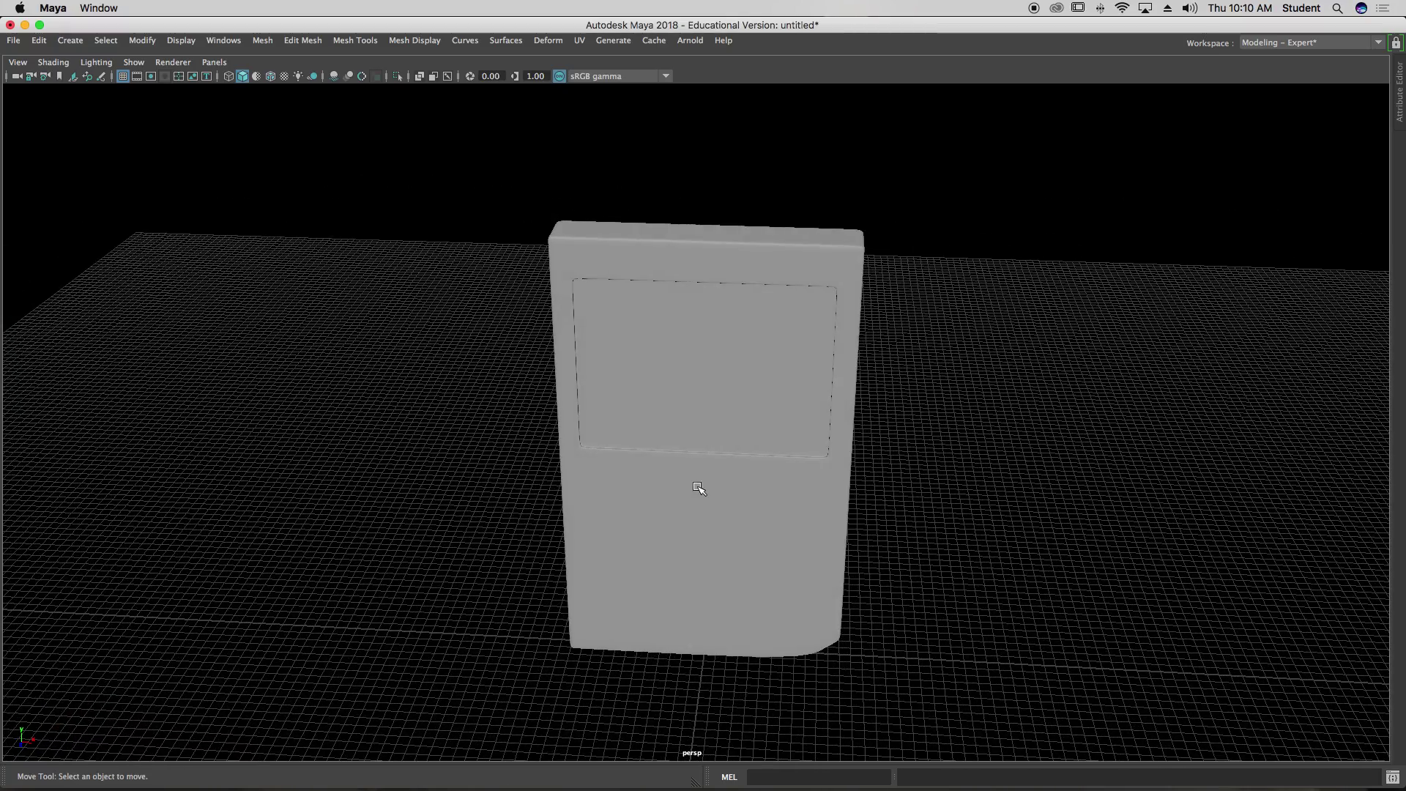